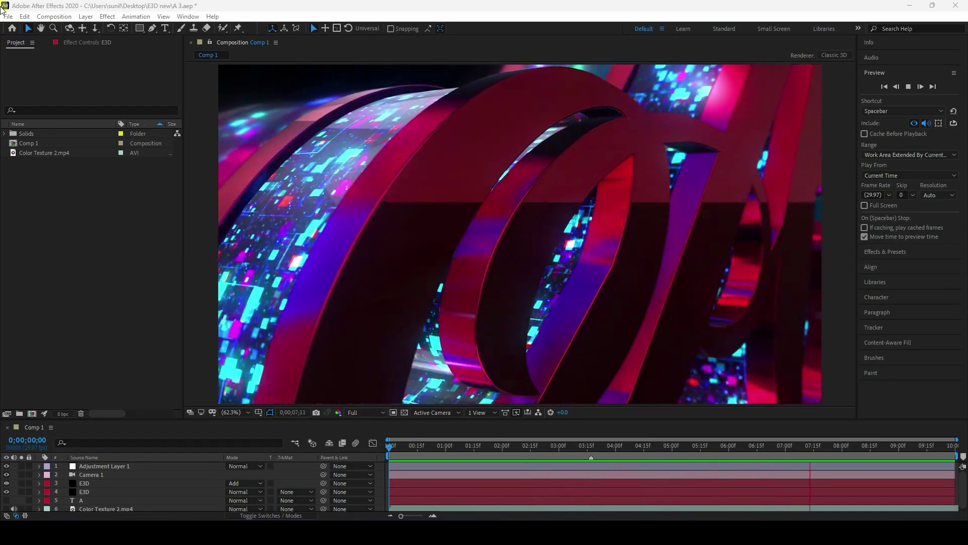
Halt Comp 1's playback on the time ruler at 0;00;01;04.
left_click(452, 447)
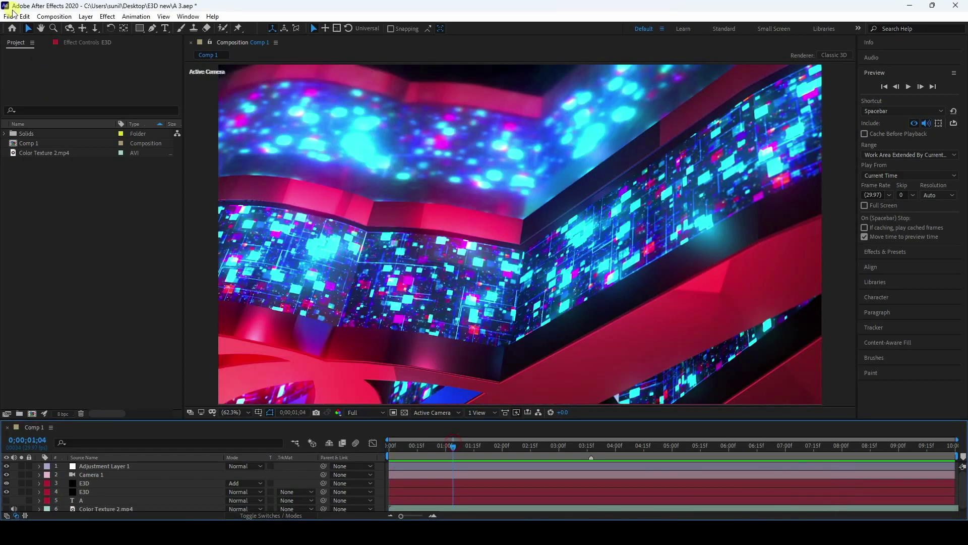
Start a new project without saving, and create Comp 1 with default settings.
left_click(9, 16)
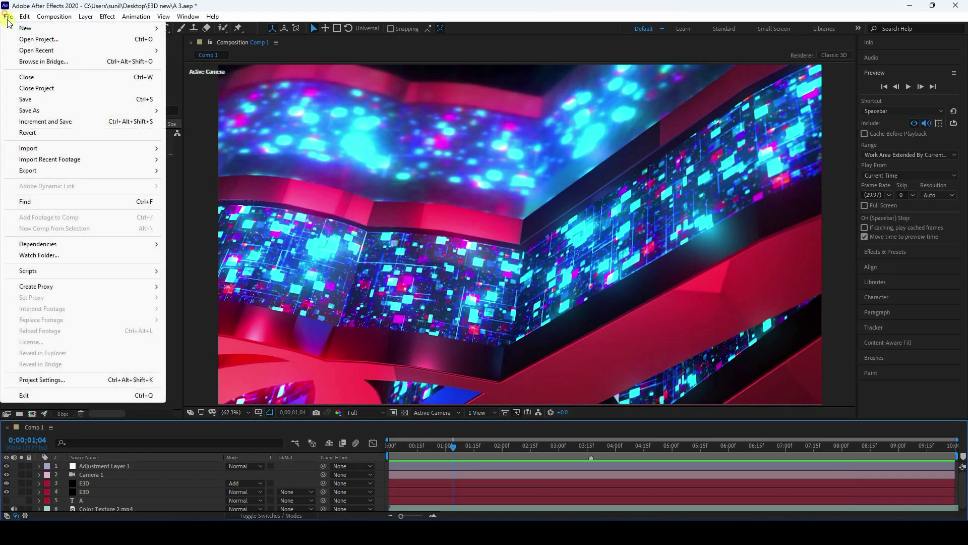
mouse_move(30, 28)
left_click(190, 29)
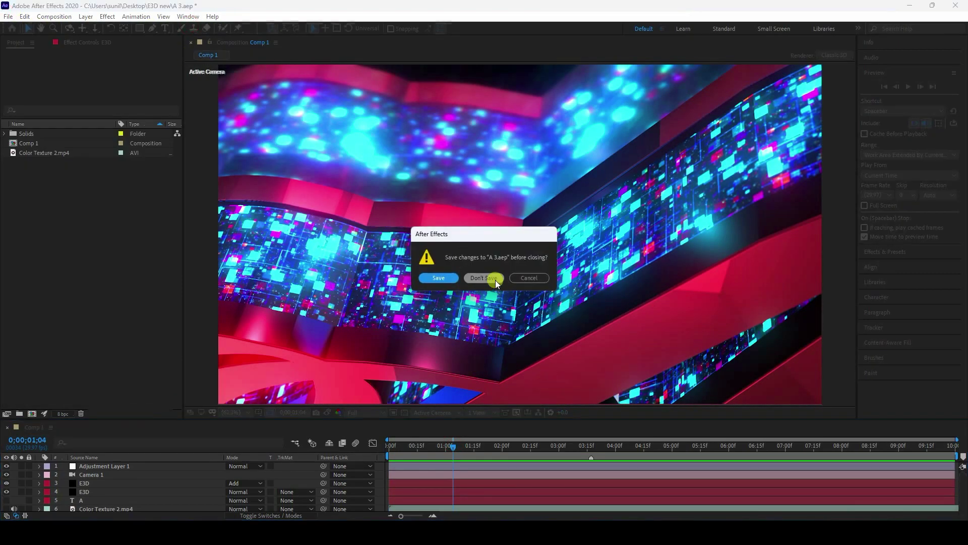
left_click(495, 277)
left_click(433, 284)
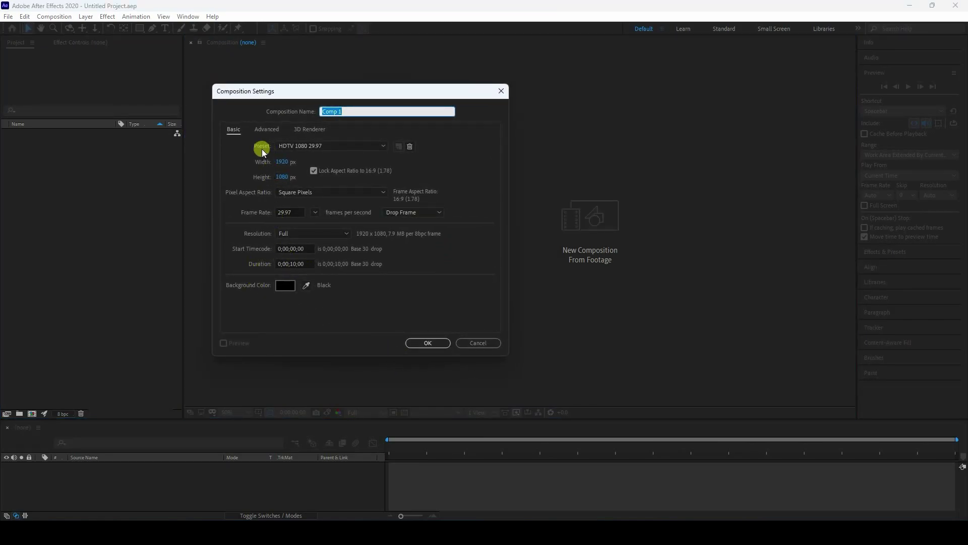
left_click(433, 342)
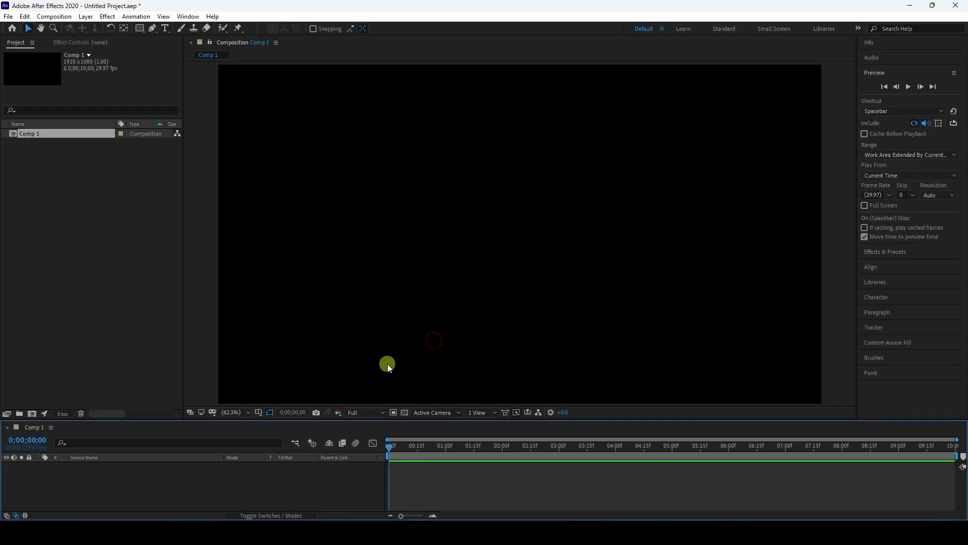
Add a text layer containing the letter A.
right_click(132, 489)
left_click(156, 369)
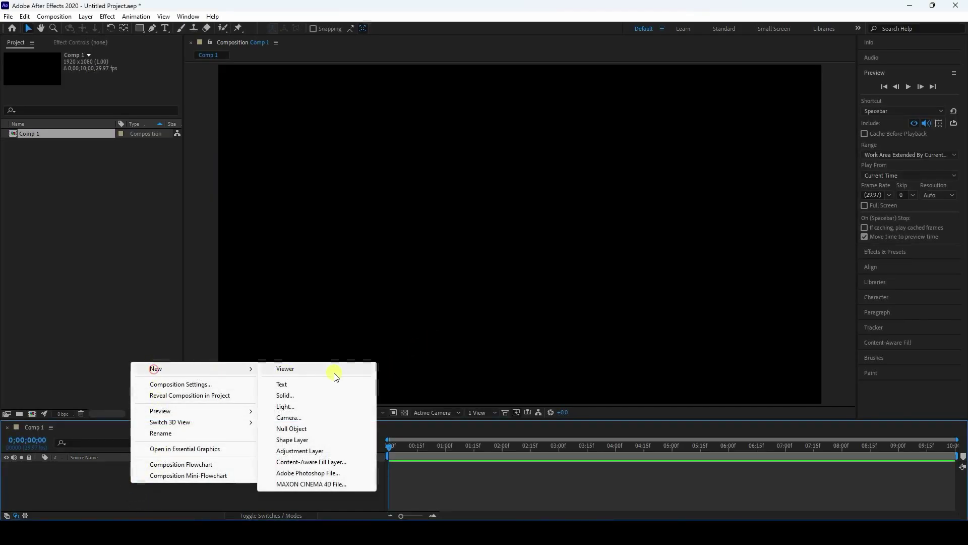
left_click(282, 384)
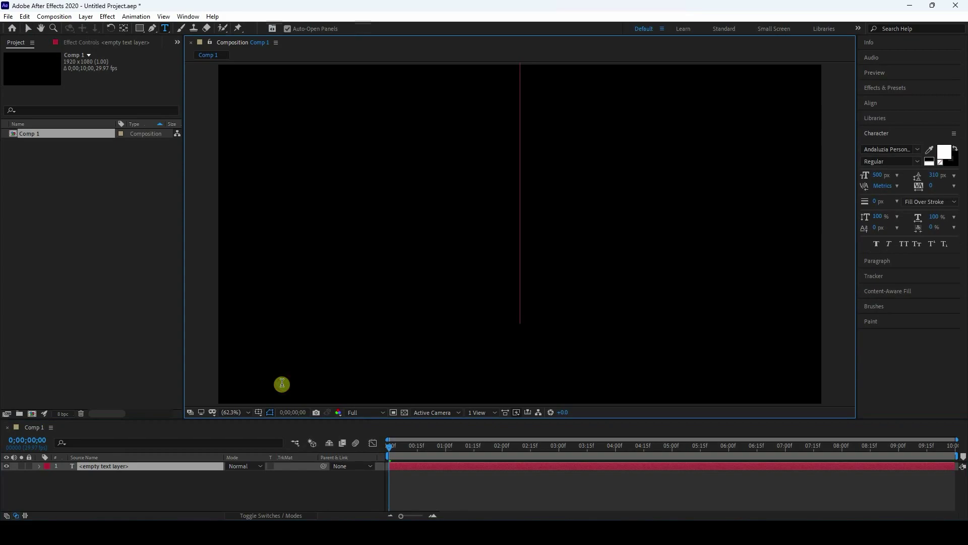
type("A")
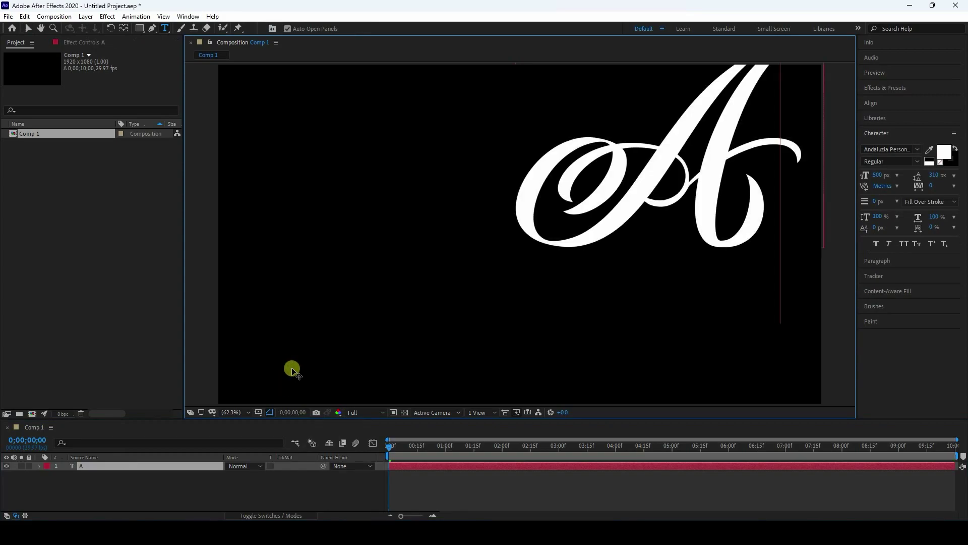
left_click(27, 27)
Centre the A horizontally and vertically in the comp.
left_click(869, 108)
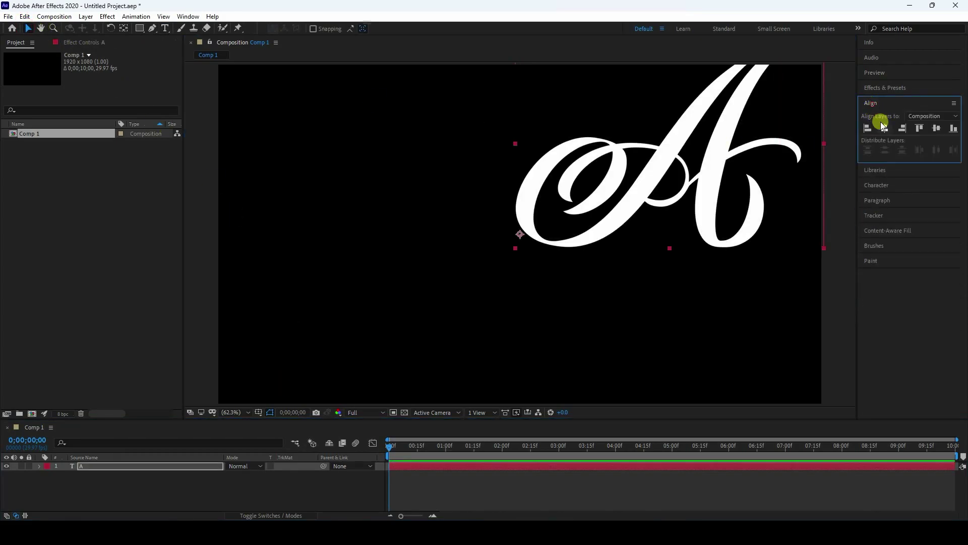
left_click(888, 129)
left_click(936, 129)
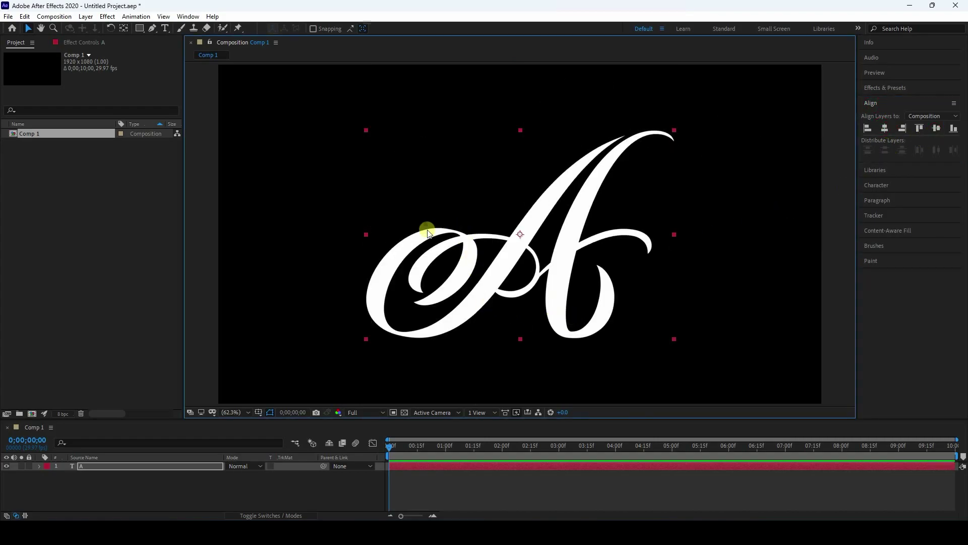
left_click(169, 504)
Add a solid layer named E3D to Comp 1.
left_click(94, 467)
right_click(93, 492)
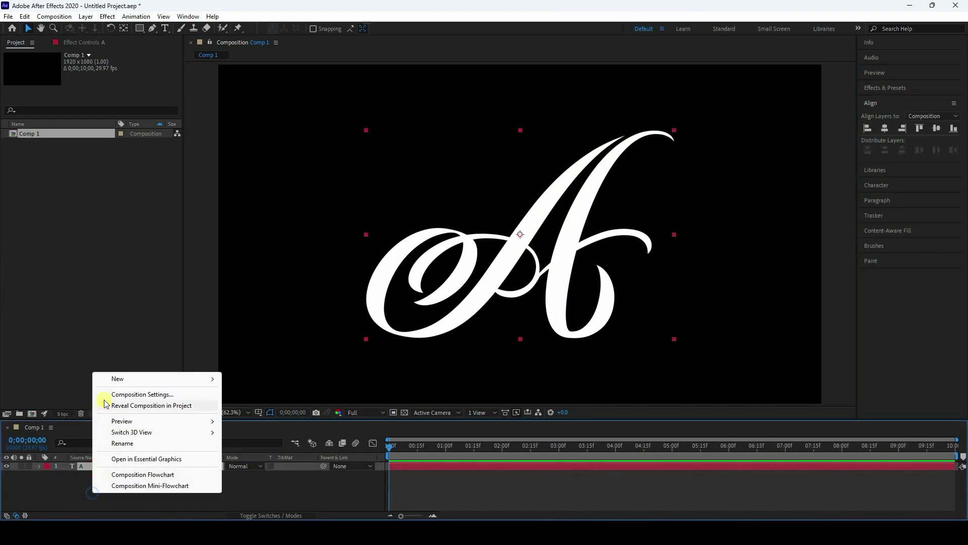
mouse_move(119, 378)
left_click(248, 406)
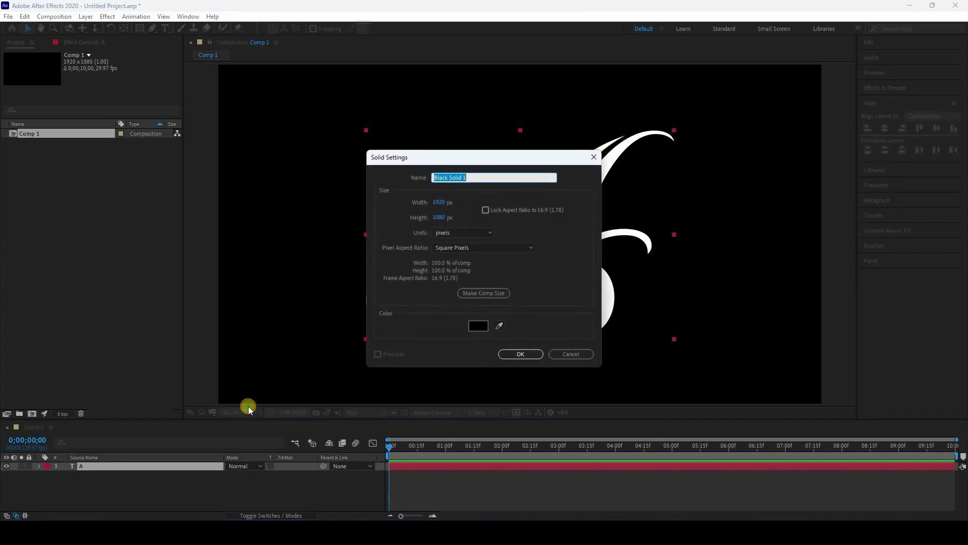
type("E3D")
left_click(521, 355)
Import Color Texture 2.mp4, place it in Comp 1, and hide its layer.
left_click(59, 198)
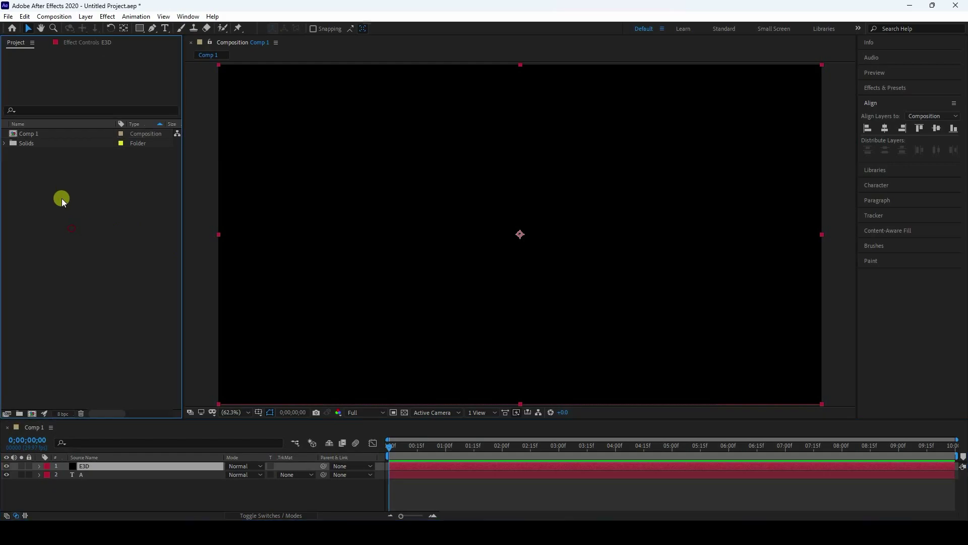
right_click(73, 199)
mouse_move(109, 253)
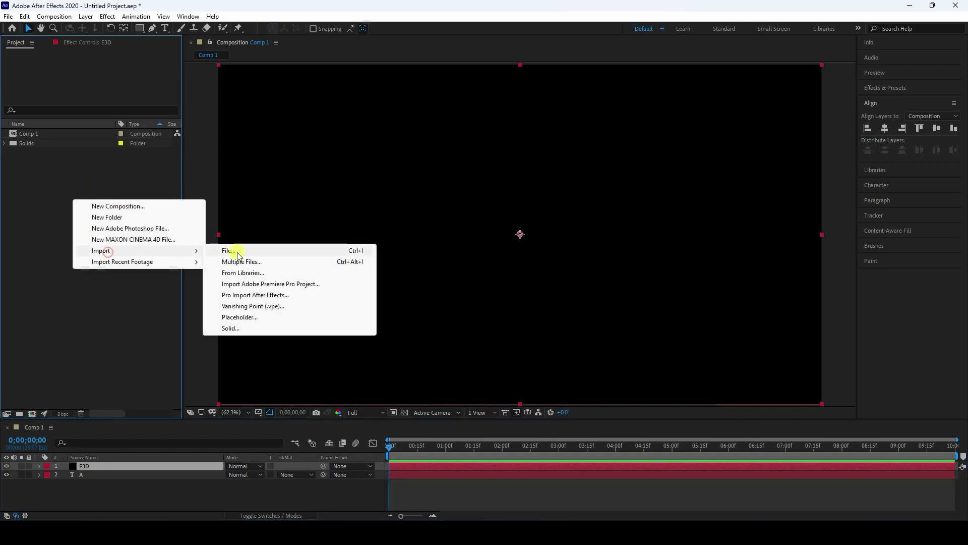
left_click(234, 251)
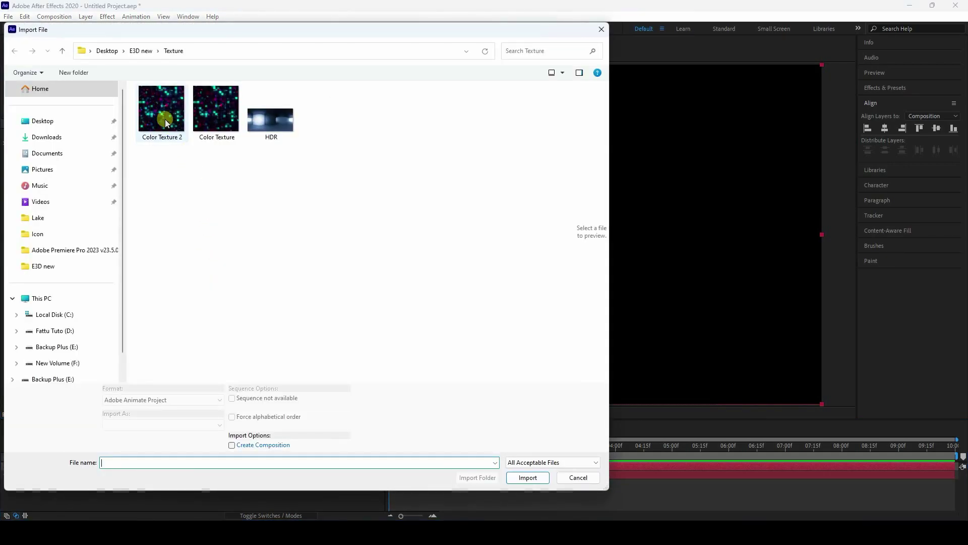
left_click(161, 108)
left_click(508, 475)
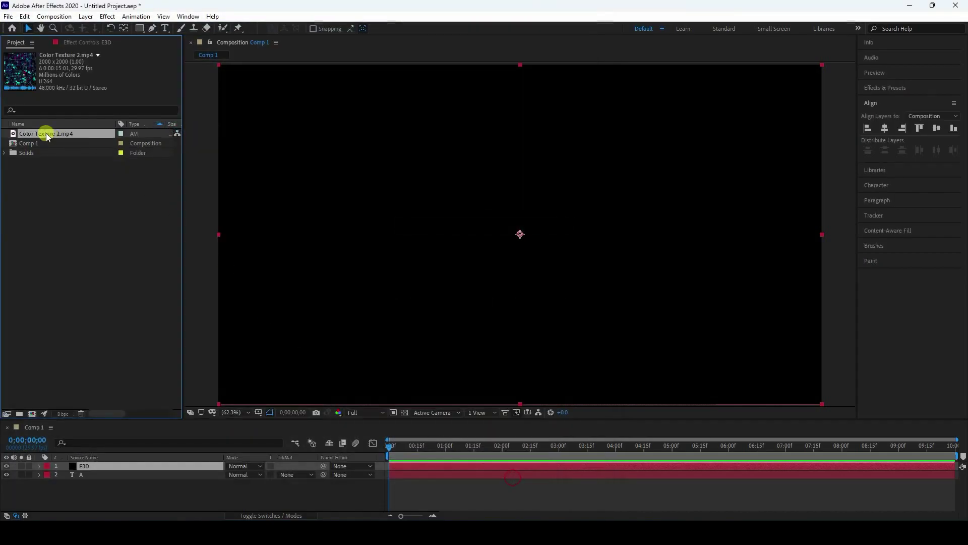
left_click_drag(32, 134, 129, 504)
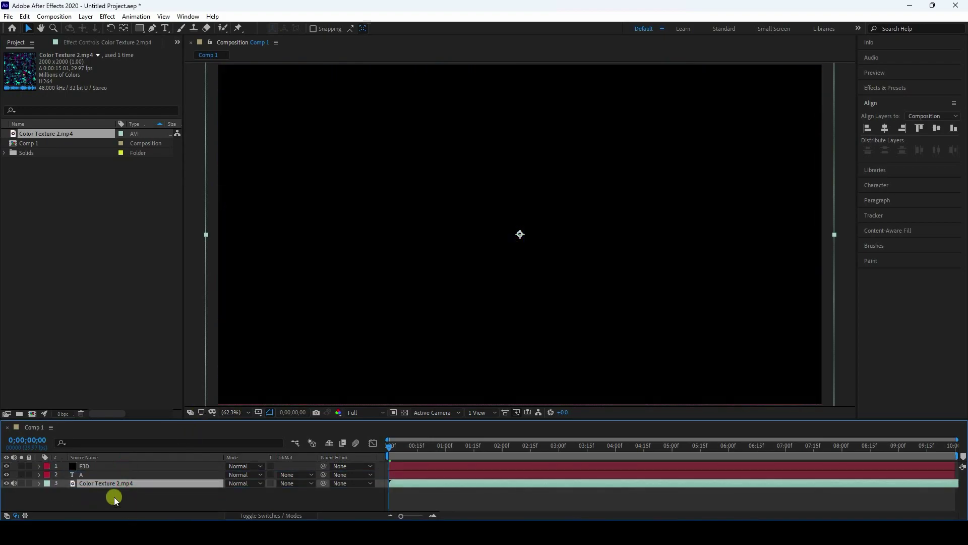
left_click(6, 482)
left_click(16, 485)
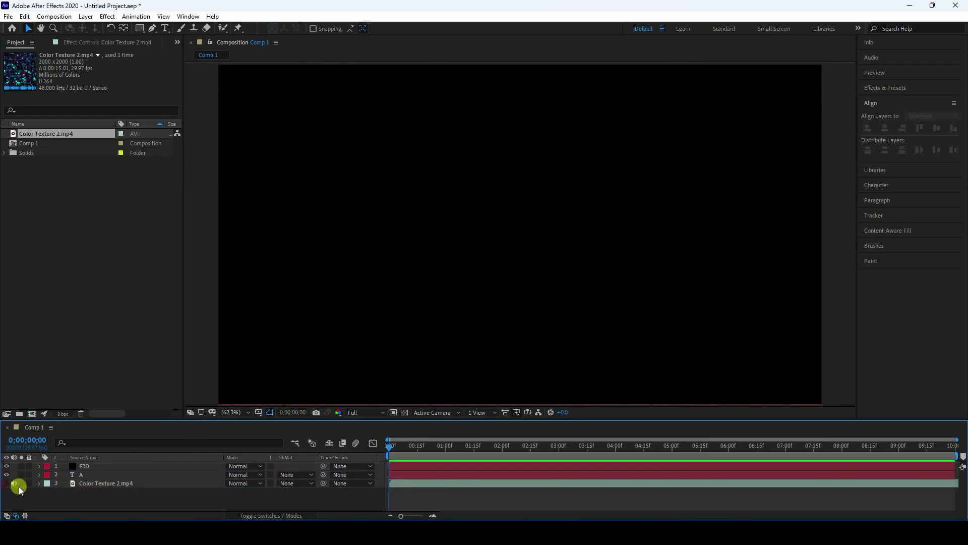
Apply Video Copilot's Element effect to the E3D solid.
left_click(6, 465)
left_click(104, 465)
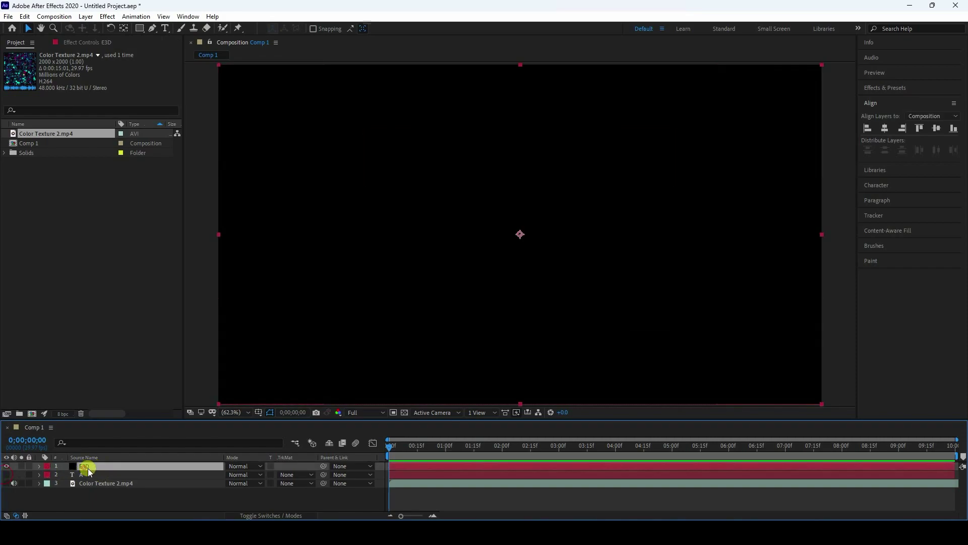
left_click(82, 469)
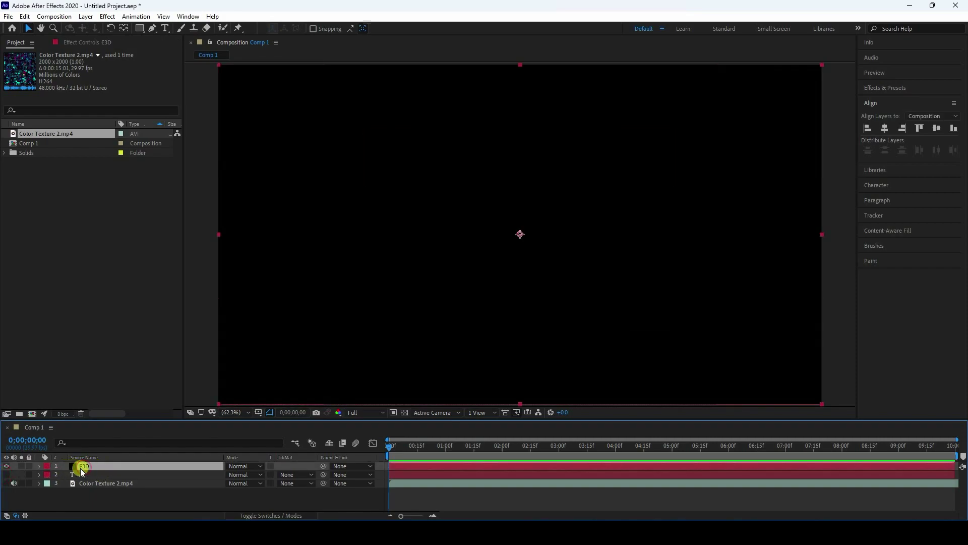
left_click(104, 16)
left_click(133, 332)
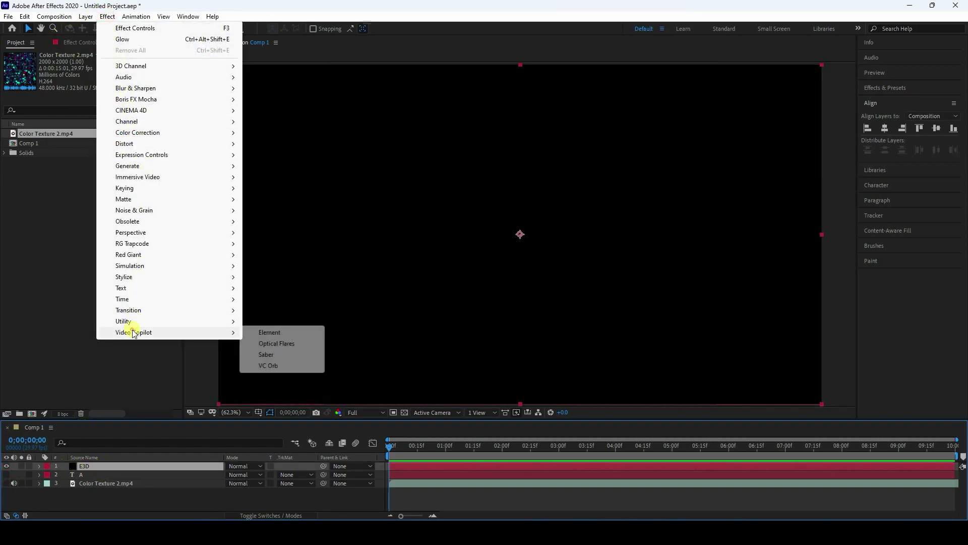
left_click(267, 333)
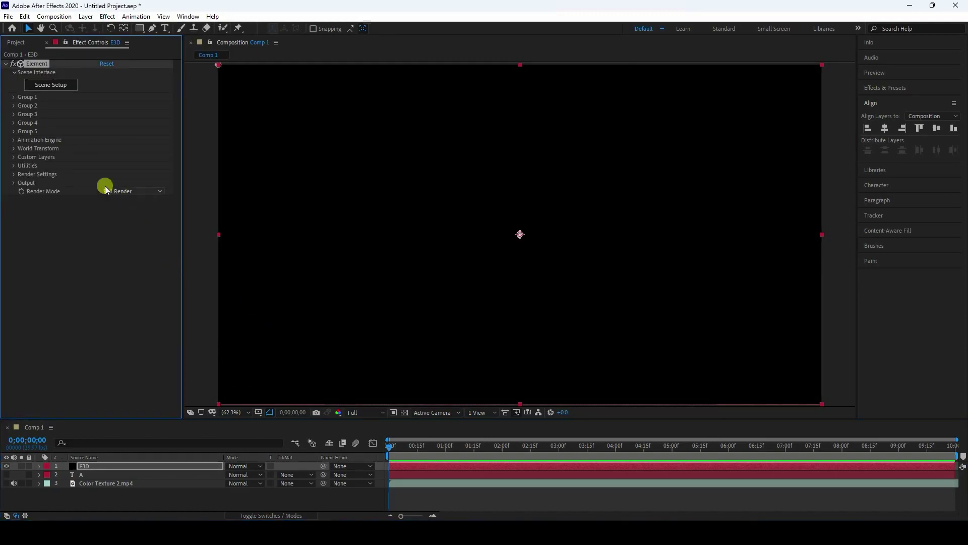
Set Element's Custom Layers Path Layer 1 to the A text layer.
left_click(13, 157)
left_click(21, 166)
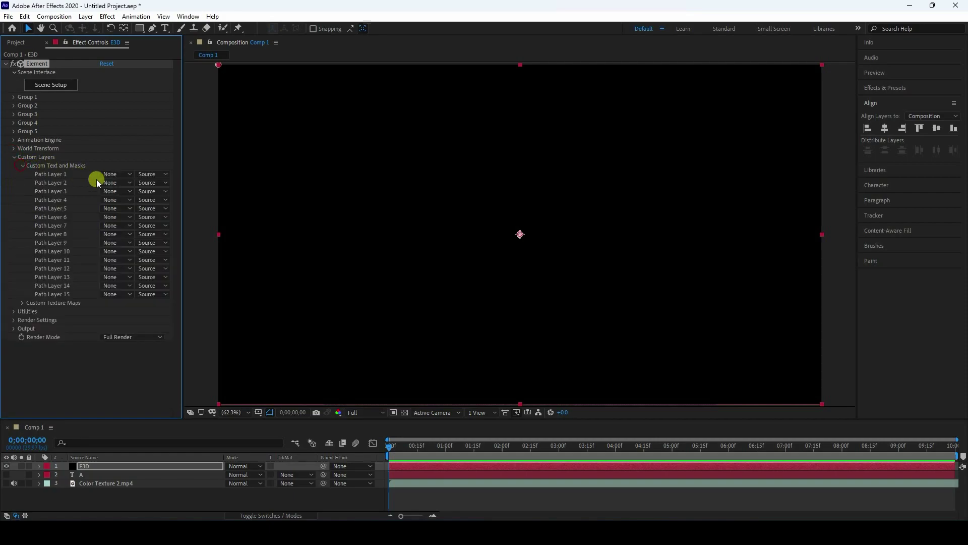
left_click(129, 175)
left_click(125, 203)
left_click(23, 167)
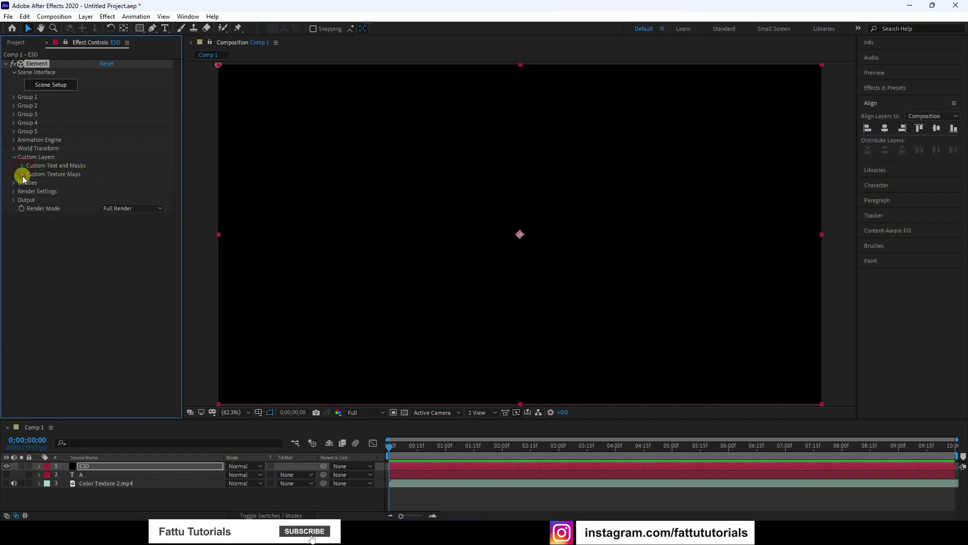
Set Custom Texture Maps Layer 1 to Color Texture 2.mp4.
left_click(23, 175)
left_click(125, 183)
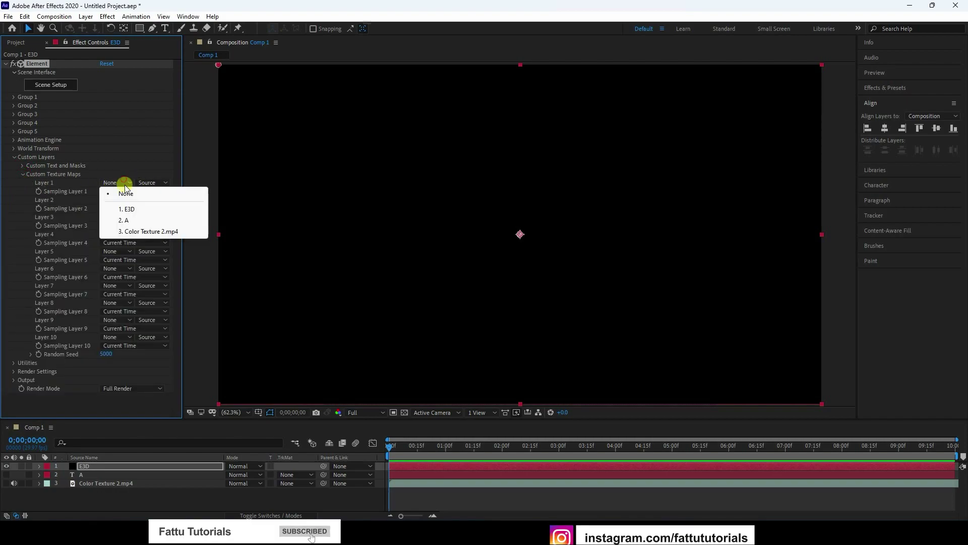
left_click(128, 231)
left_click(22, 174)
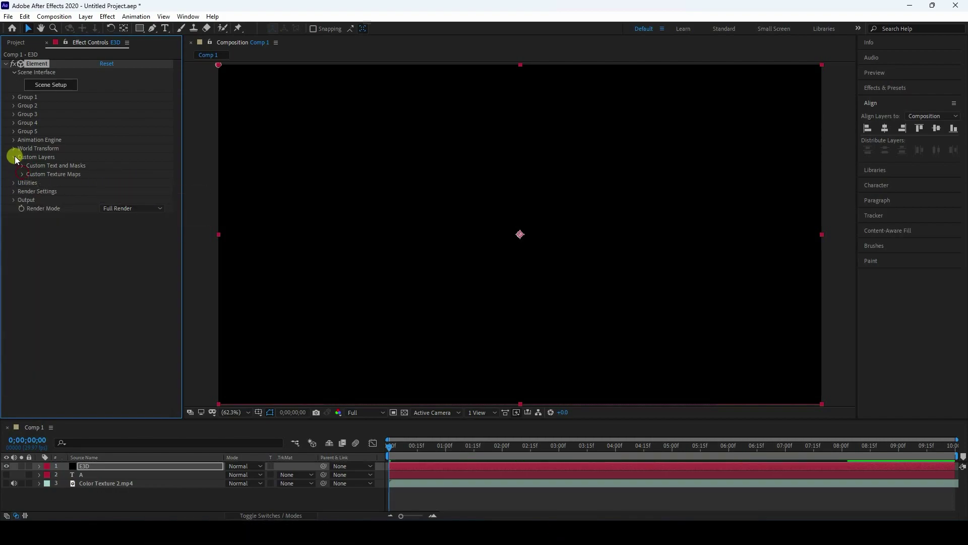
left_click(14, 157)
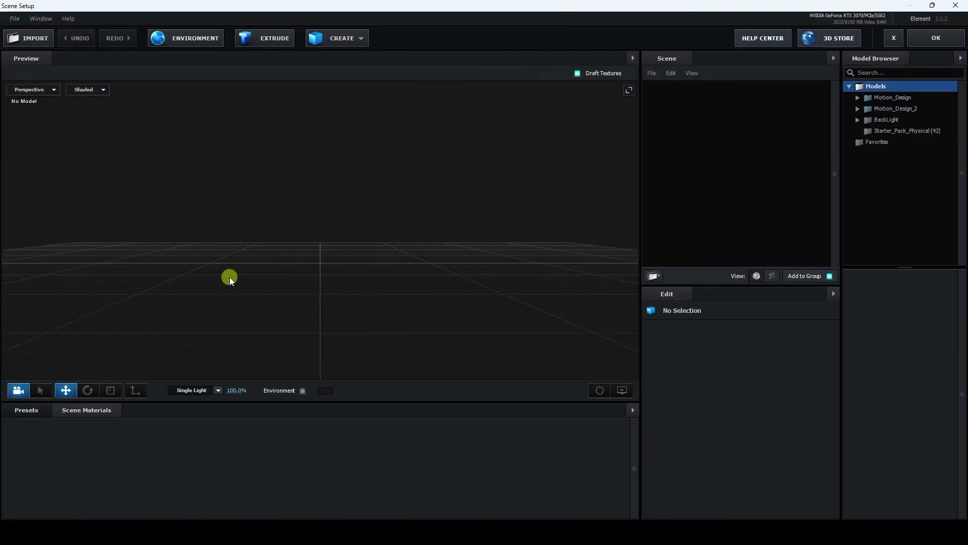
Extrude the A into a 3D model and raise its Path Resolution to Extreme.
left_click(257, 43)
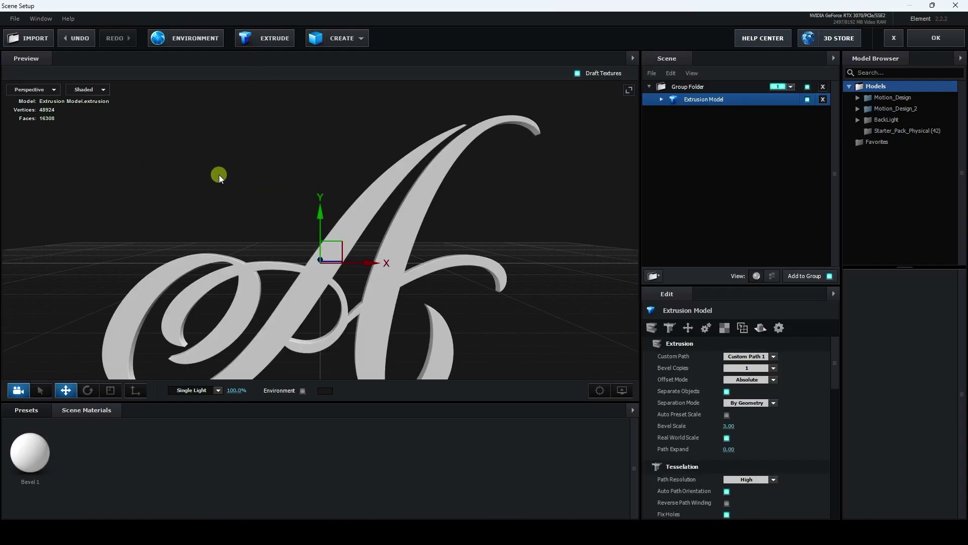
left_click_drag(206, 159, 308, 187)
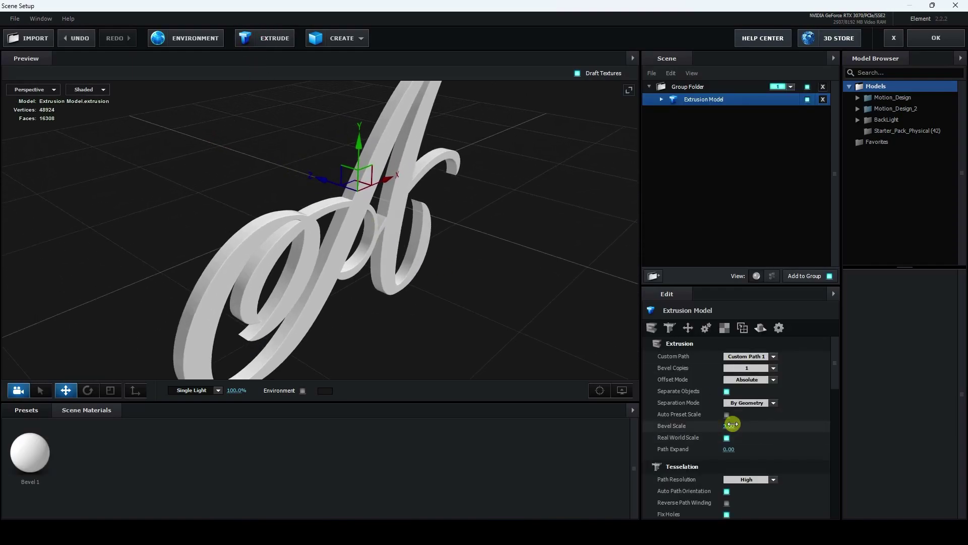
scroll(650, 454, "down", 3)
scroll(689, 449, "down", 1)
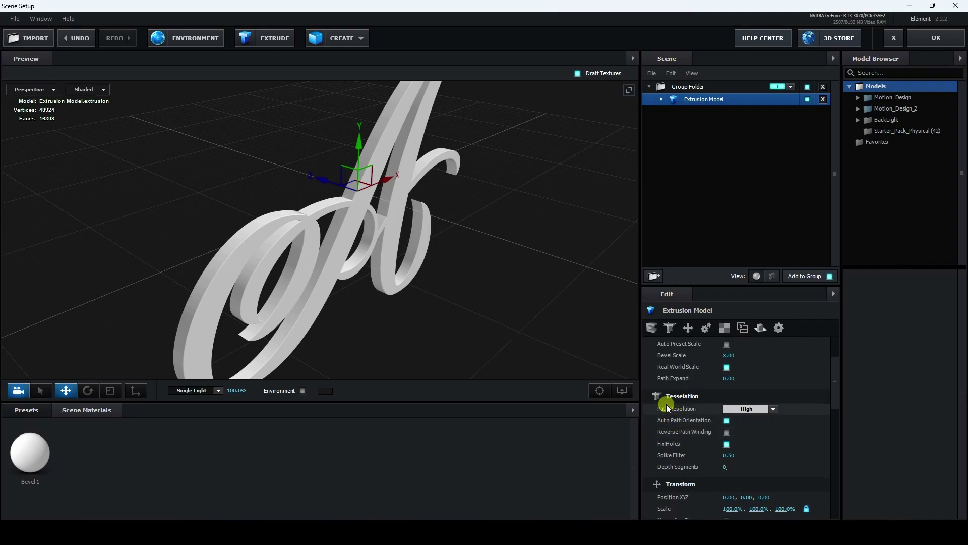
left_click(775, 410)
left_click(751, 456)
left_click_drag(497, 335, 515, 339)
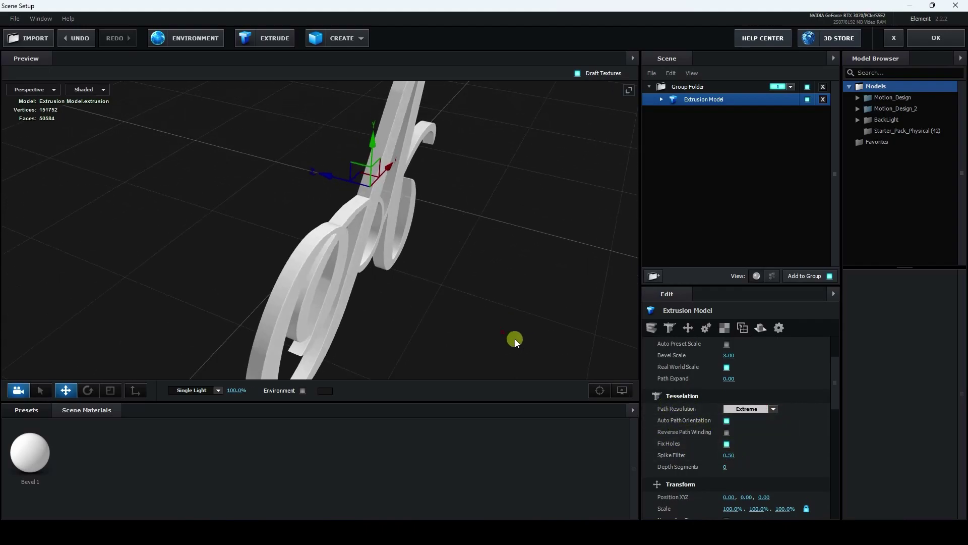
right_click(154, 457)
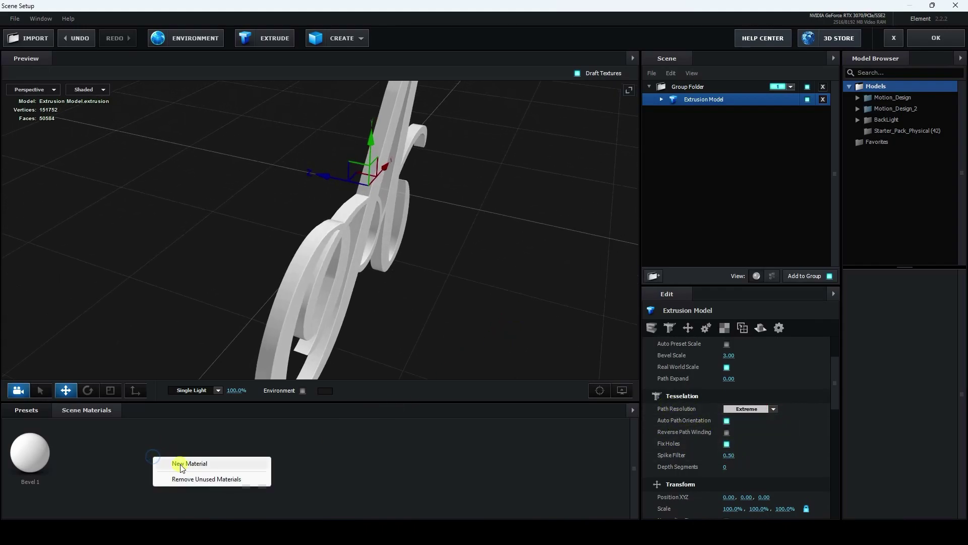
Create a new Default material with Custom Layer 1 as its diffuse texture.
left_click(181, 462)
left_click(77, 460)
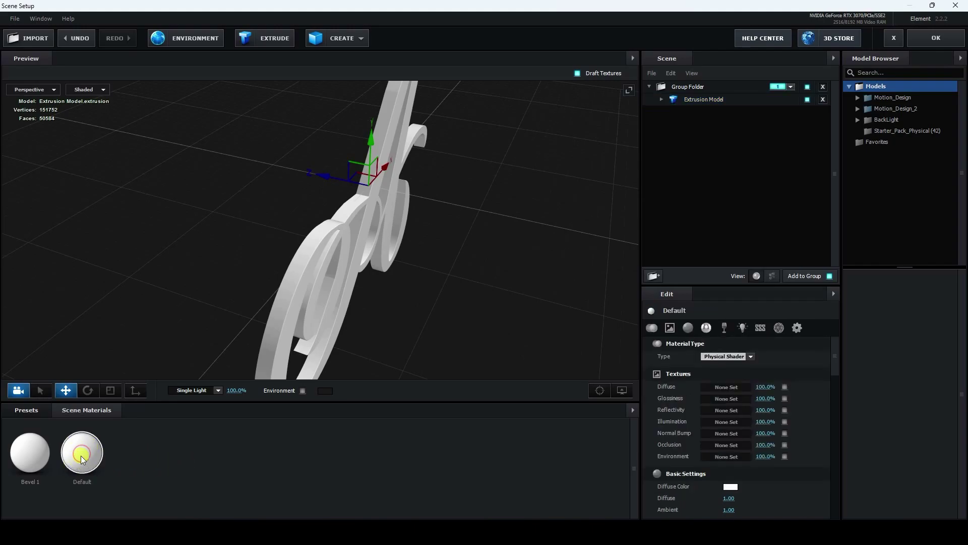
left_click(718, 386)
left_click(724, 334)
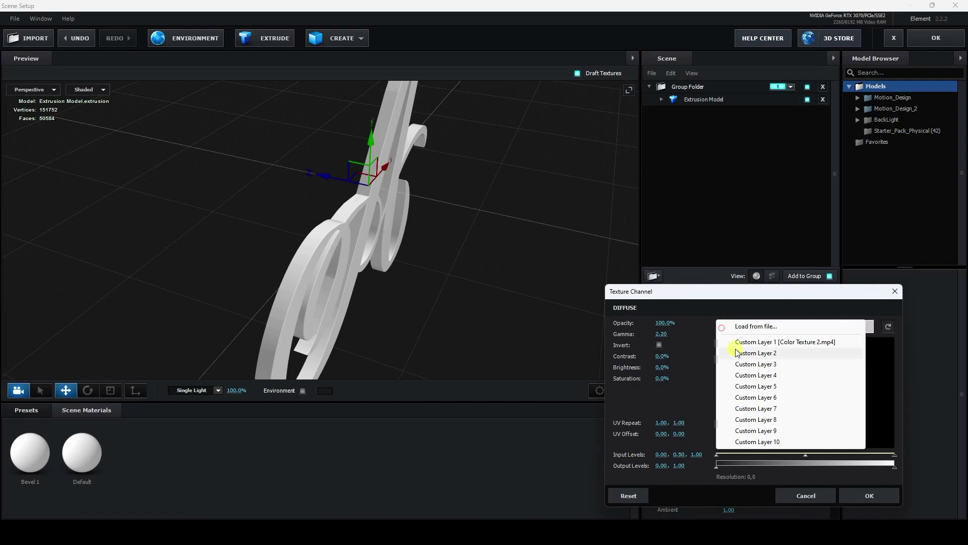
left_click(762, 344)
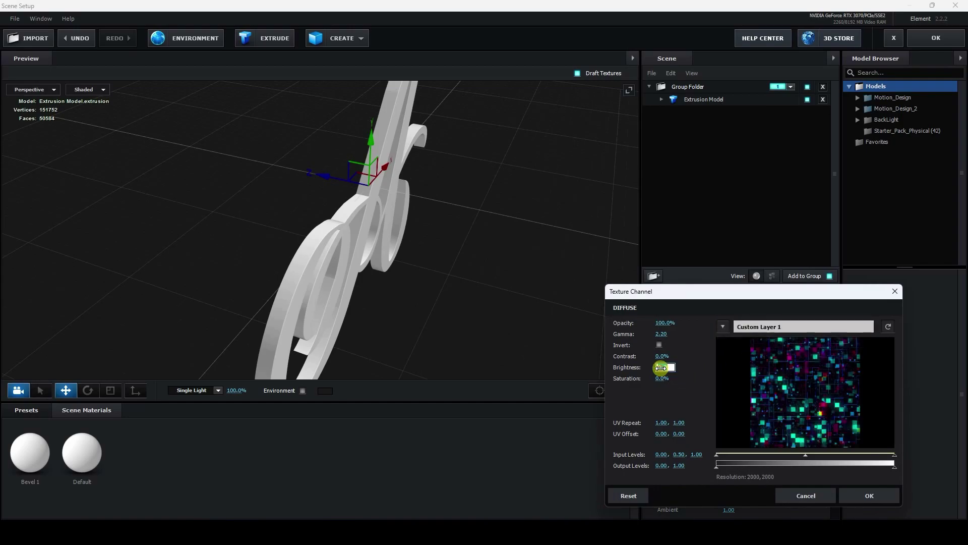
left_click(868, 495)
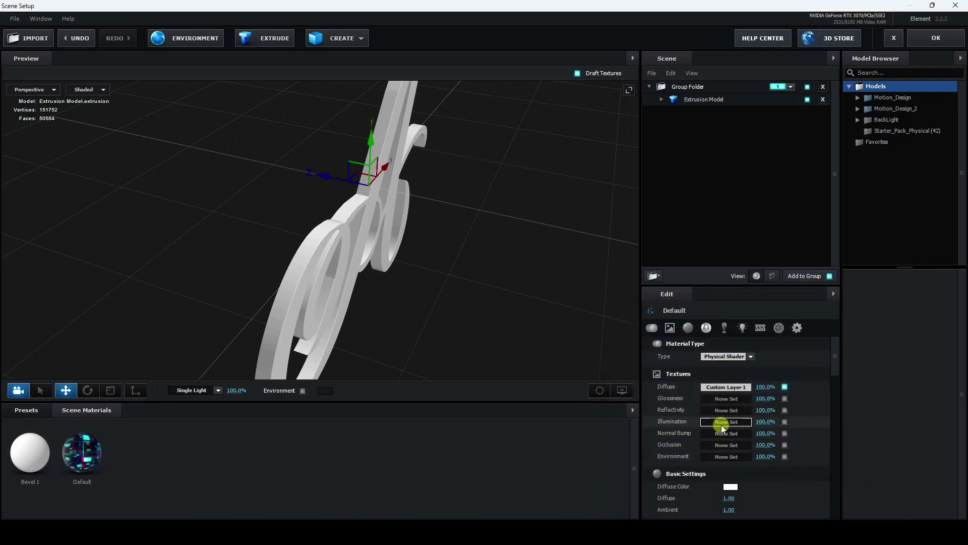
Set Custom Layer 1 as illumination texture using diffuse colour, then apply the material to the A.
left_click(721, 422)
left_click(722, 336)
left_click(749, 351)
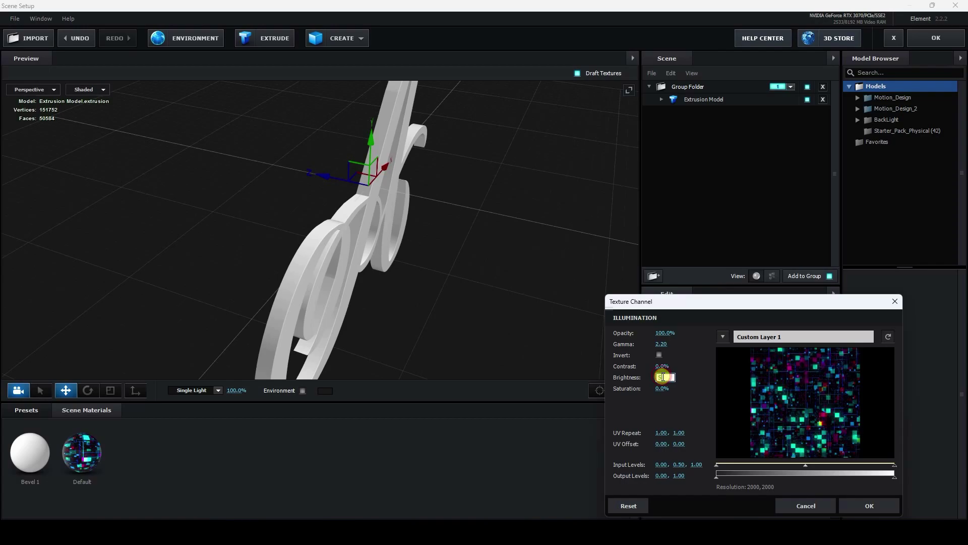
left_click(868, 506)
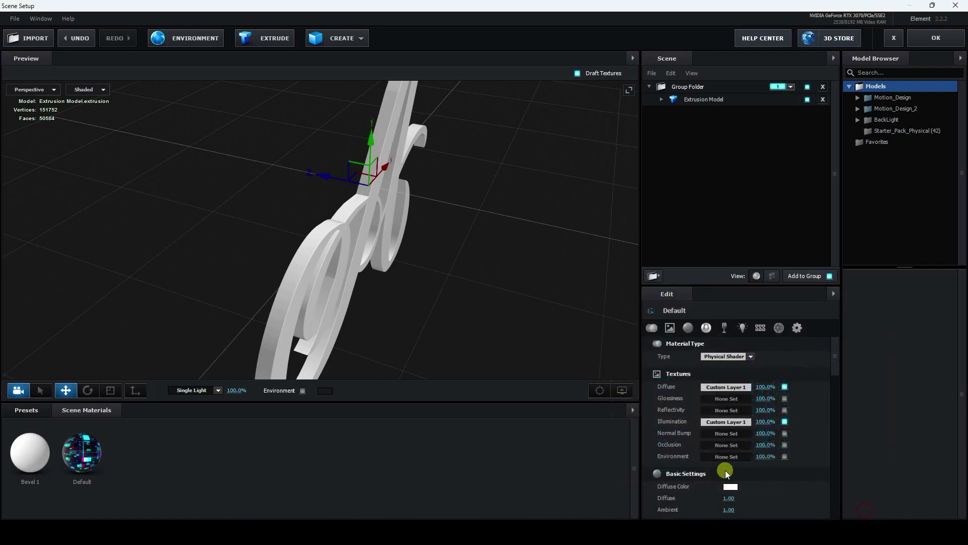
scroll(695, 474, "down", 6)
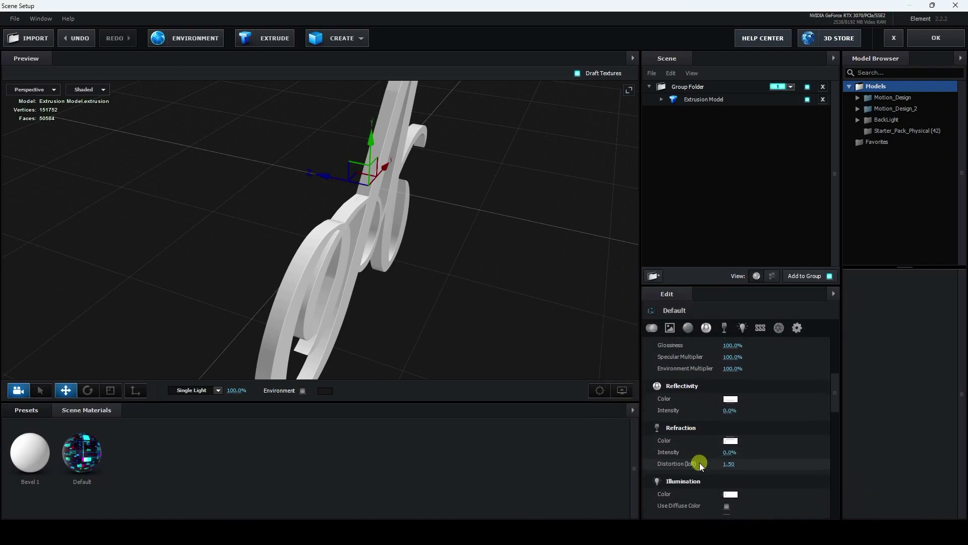
scroll(697, 450, "down", 4)
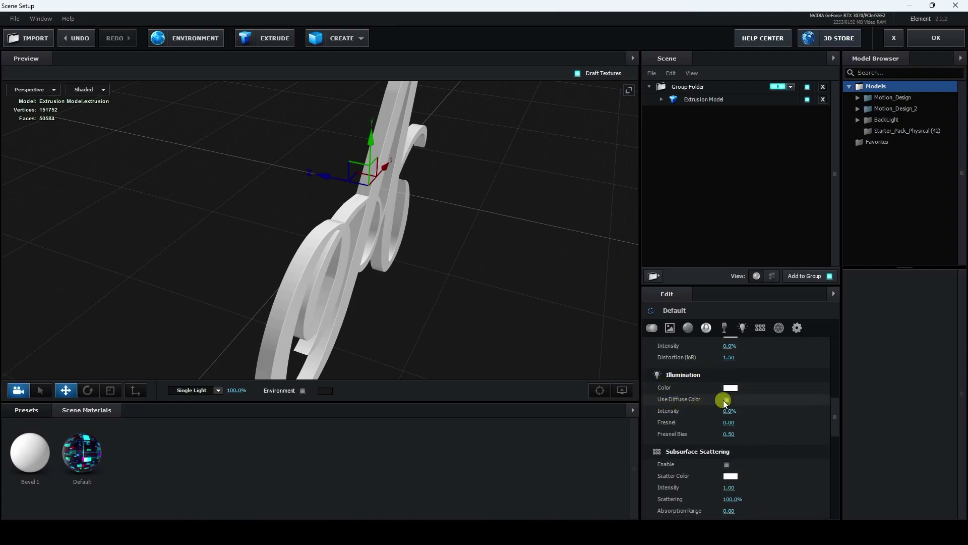
left_click(727, 400)
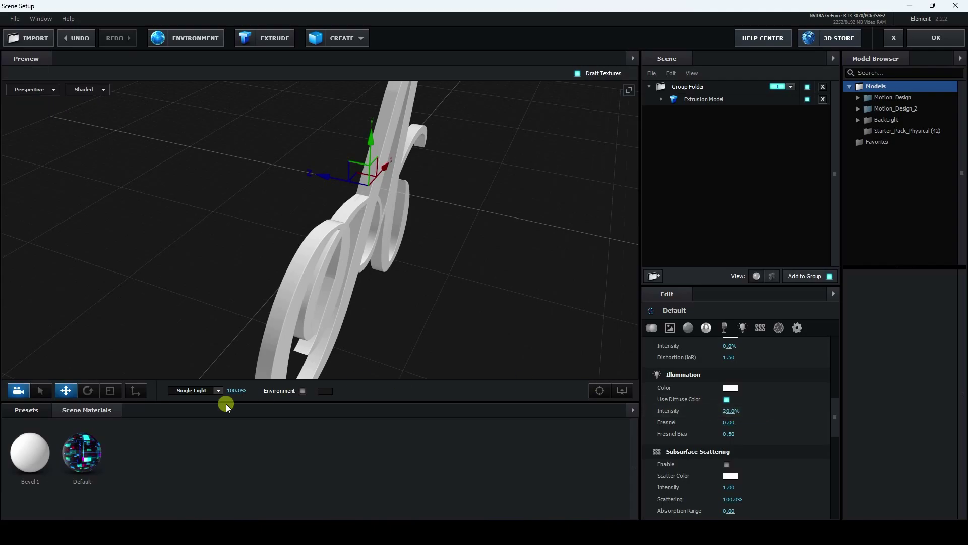
left_click_drag(80, 448, 709, 101)
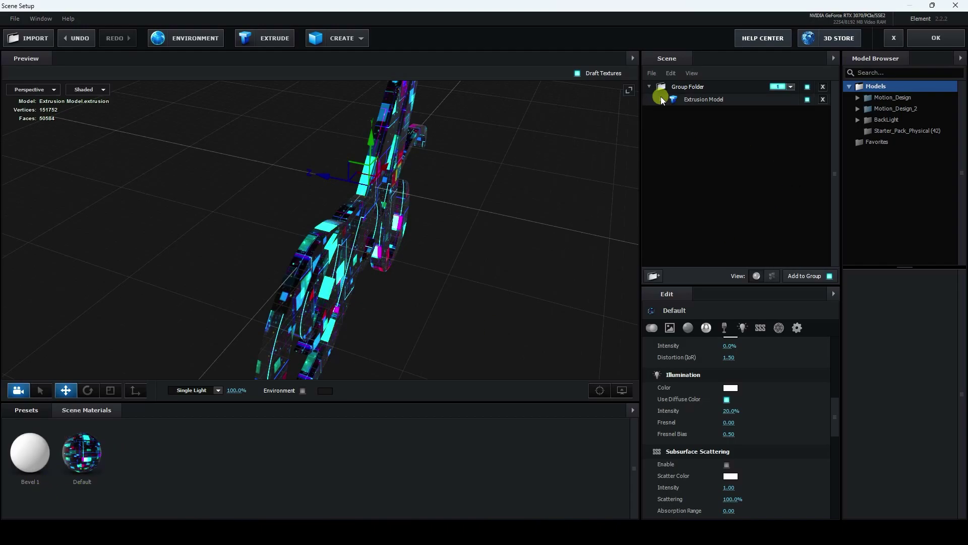
Set the Default material's Bevel Extrude depth from 1.00 to 5.00.
mouse_move(426, 322)
left_mouse_down()
mouse_move(372, 301)
mouse_move(410, 316)
left_mouse_up()
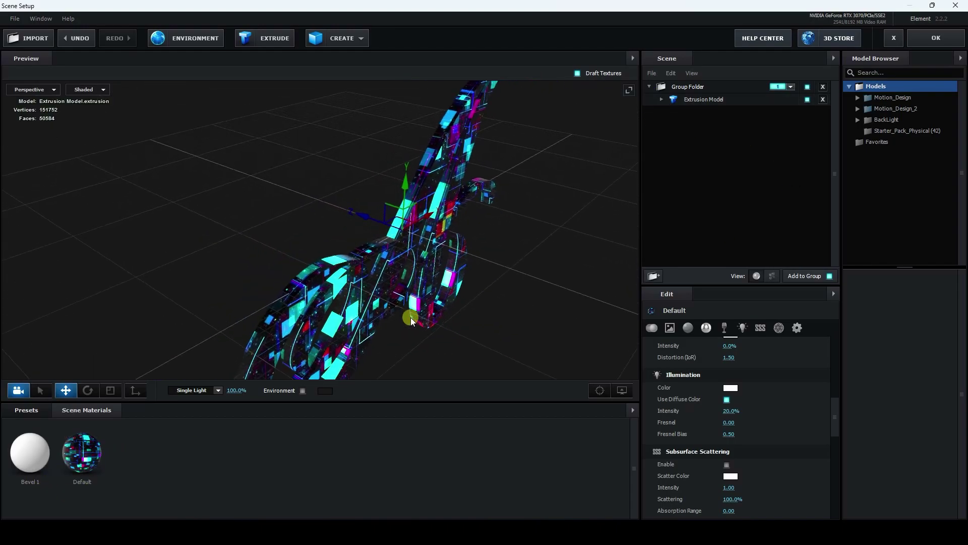
left_click(660, 102)
left_click(708, 112)
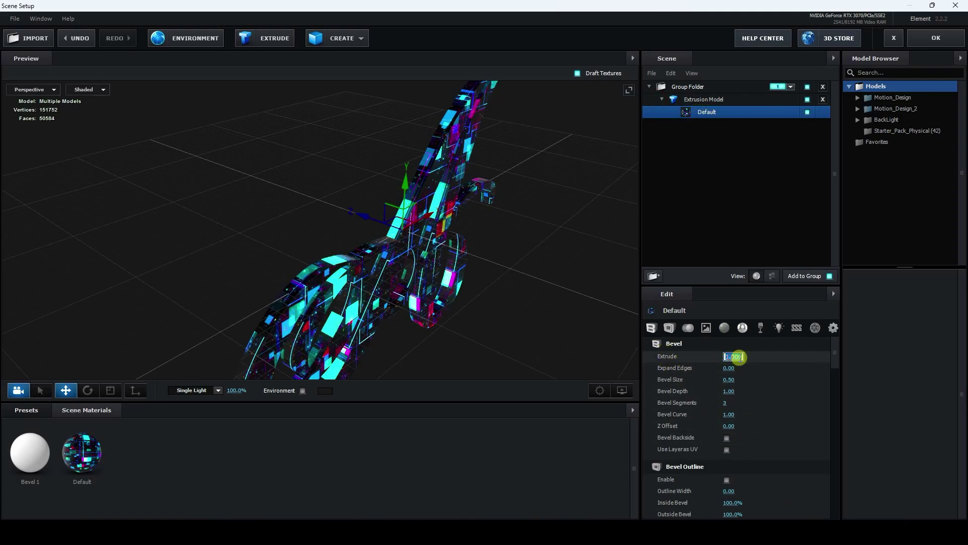
left_click(760, 370)
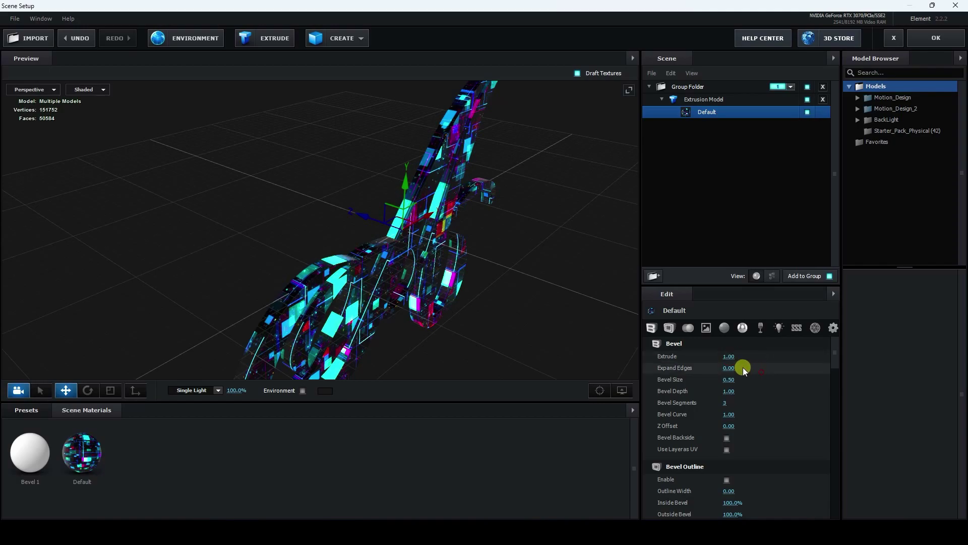
left_click_drag(730, 357, 897, 371)
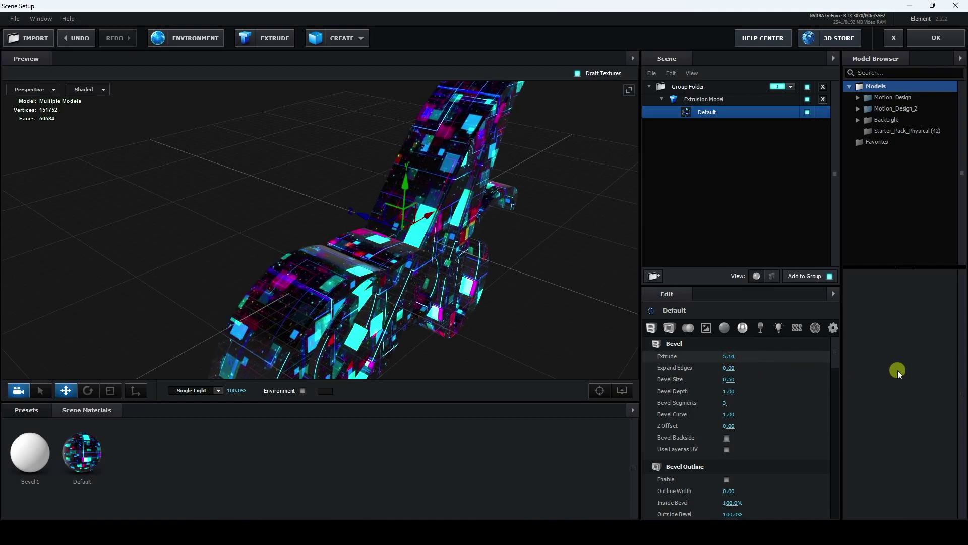
type("5")
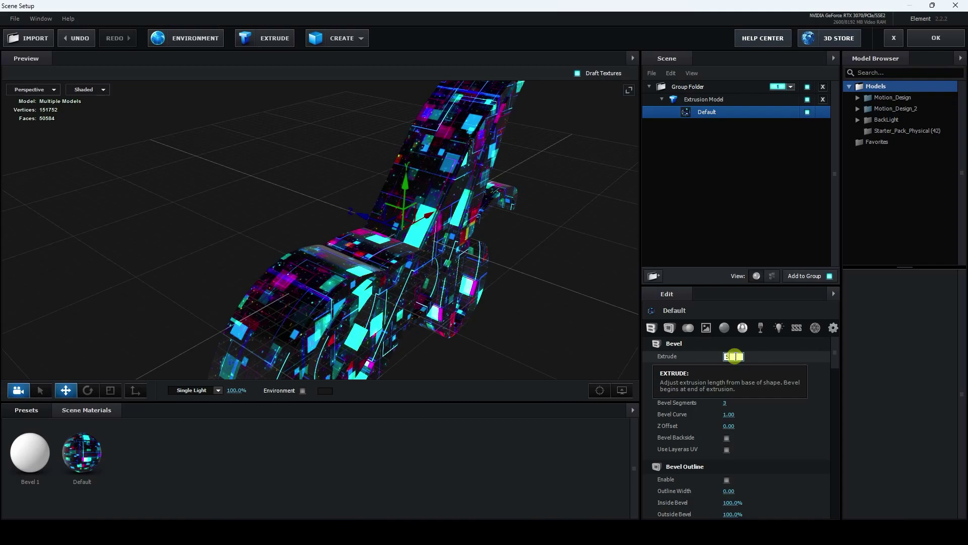
key("Return")
mouse_move(341, 262)
left_mouse_down()
mouse_move(389, 264)
mouse_move(362, 259)
mouse_move(381, 235)
mouse_move(341, 245)
left_mouse_up()
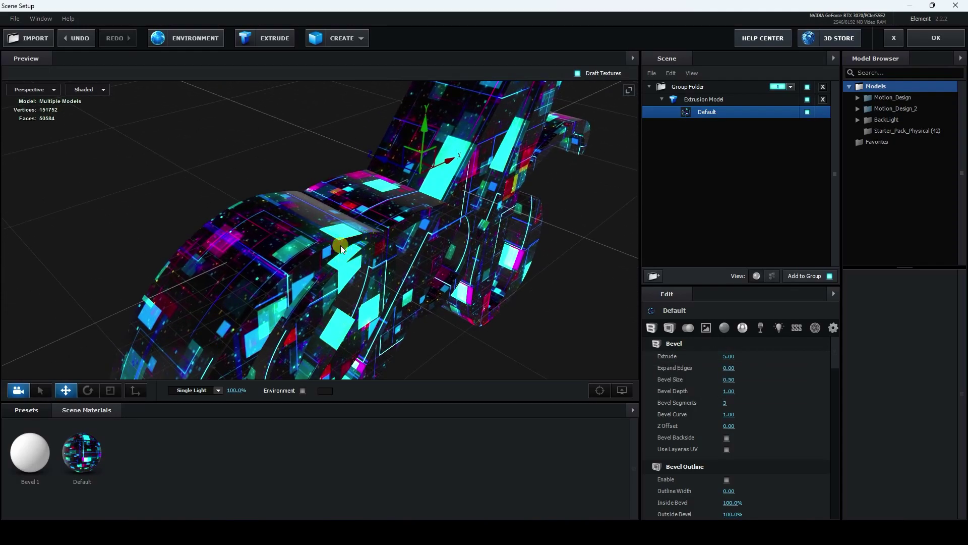
Set the extrusion model's UV Repeat to 5, 5 and add a second A extrusion.
left_click(711, 101)
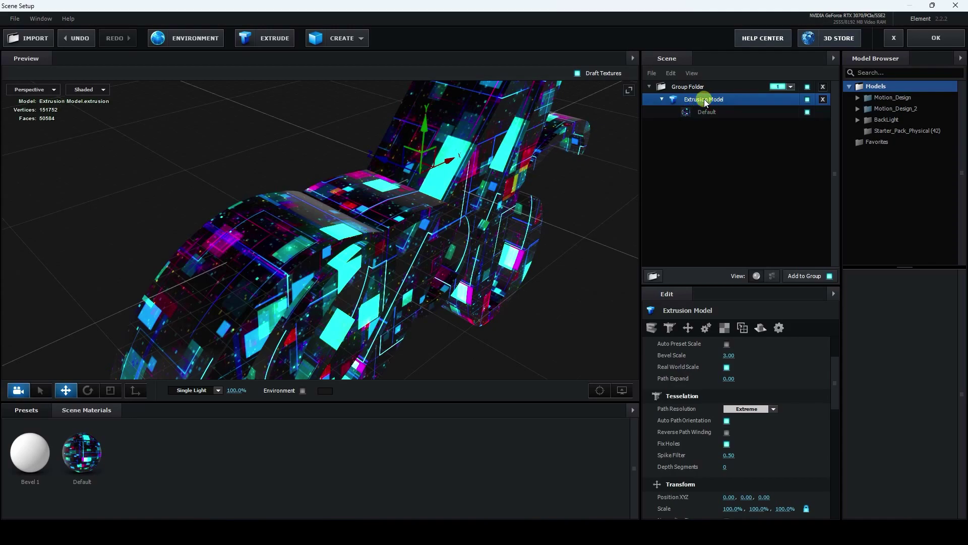
left_click(725, 328)
scroll(728, 335, "up", 10)
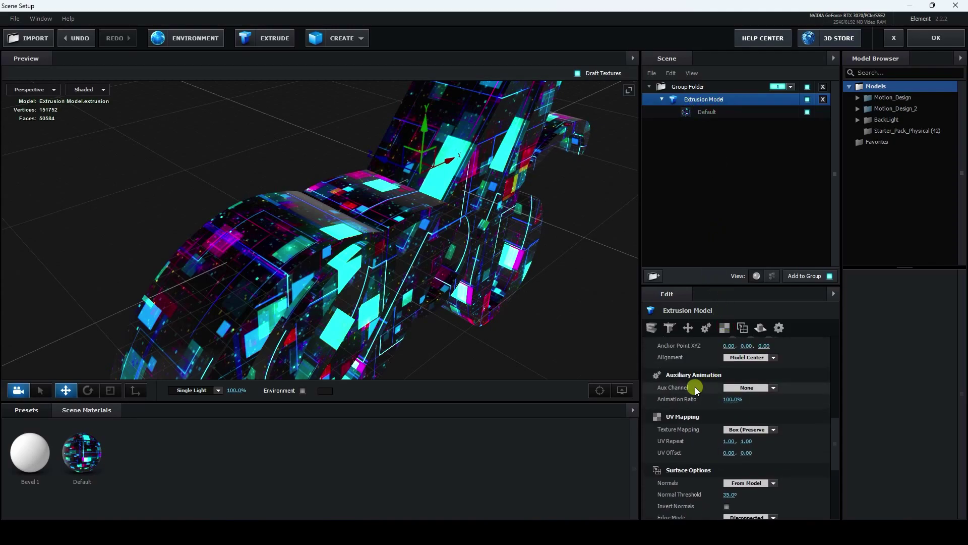
left_click(724, 328)
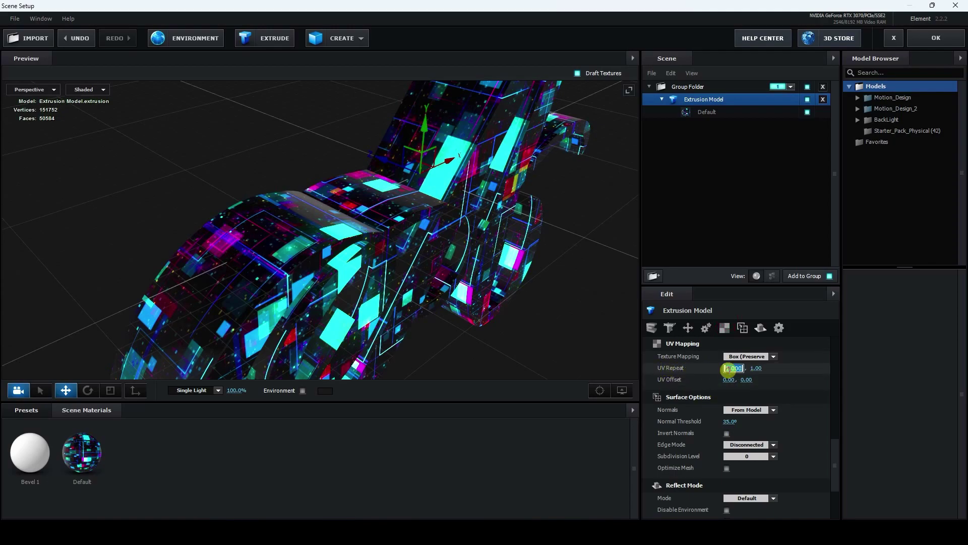
key("Return")
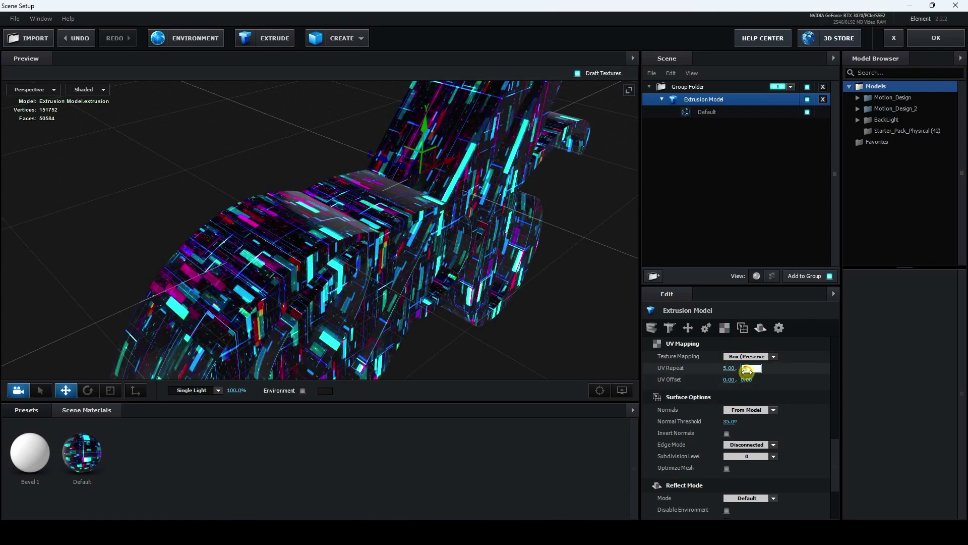
key("Return")
left_click_drag(474, 255, 380, 223)
left_click_drag(455, 223, 794, 133)
left_click(267, 39)
Set Expand Edges to -1.00 on Default and 1.00 on Bevel 1, then shift the white A in depth.
left_click(704, 124)
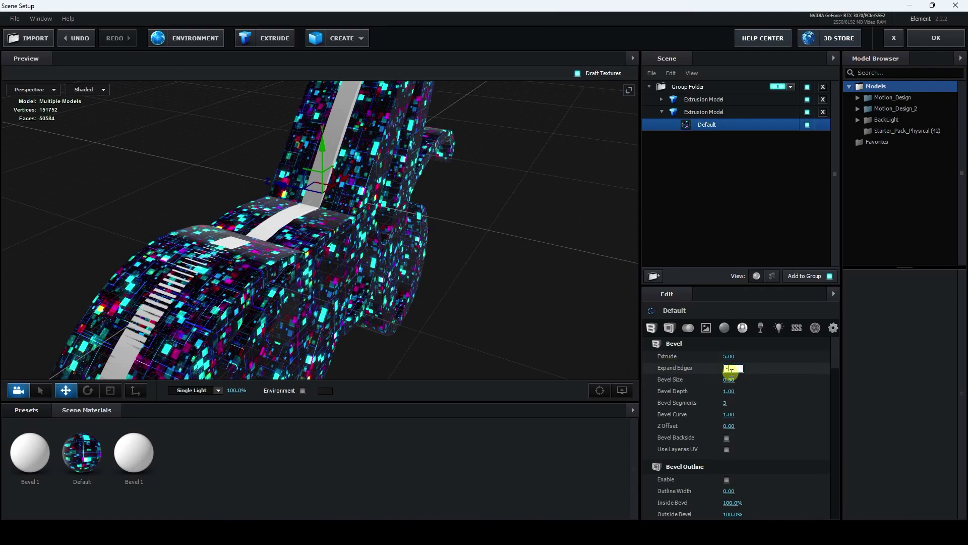
key("Return")
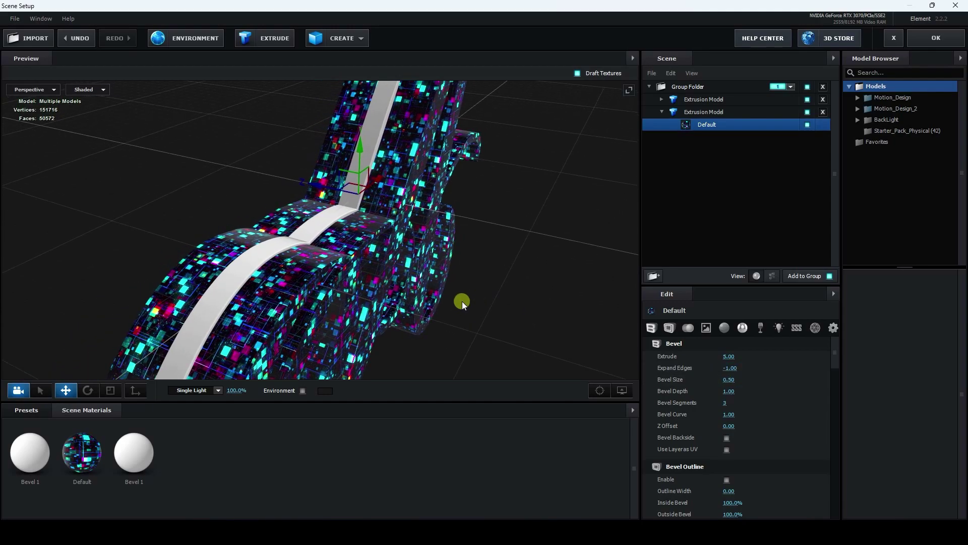
left_click(661, 99)
left_click(705, 112)
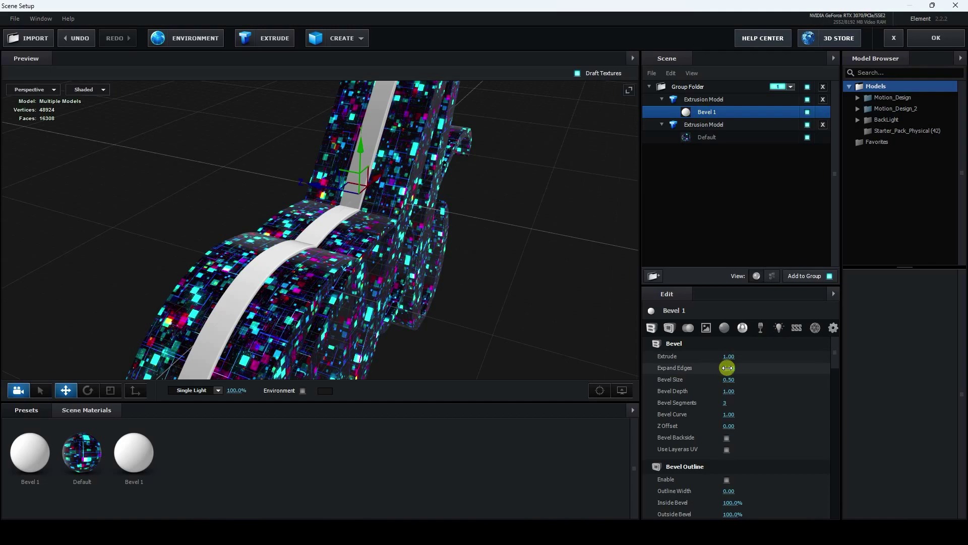
type("1")
key("Return")
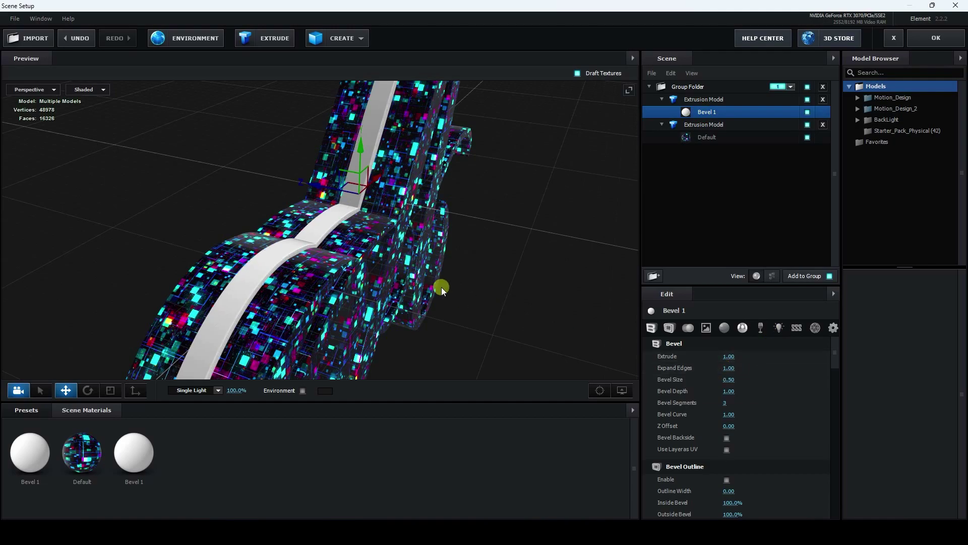
left_click_drag(440, 286, 317, 244)
left_click_drag(279, 216, 564, 334)
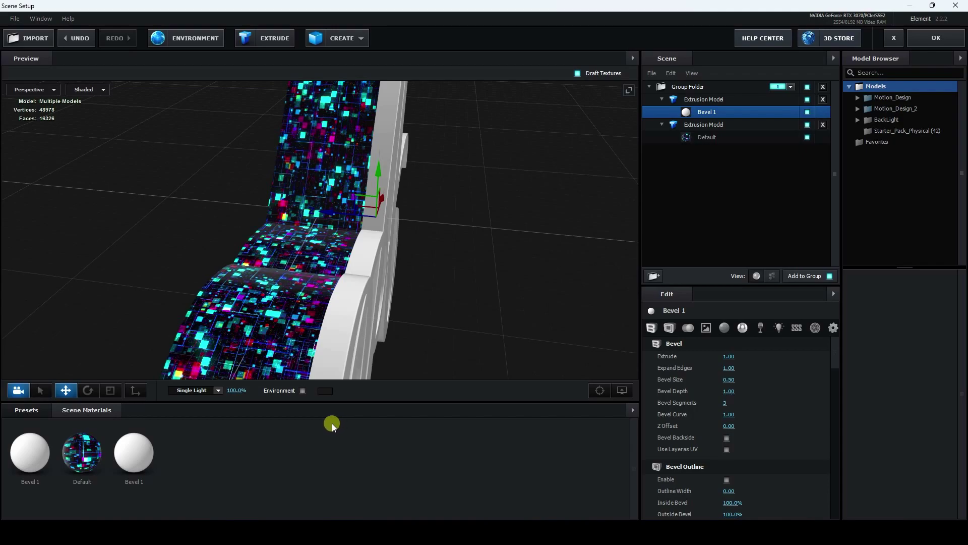
Apply the Physical Chrome preset to the Bevel 1 material.
left_click(38, 409)
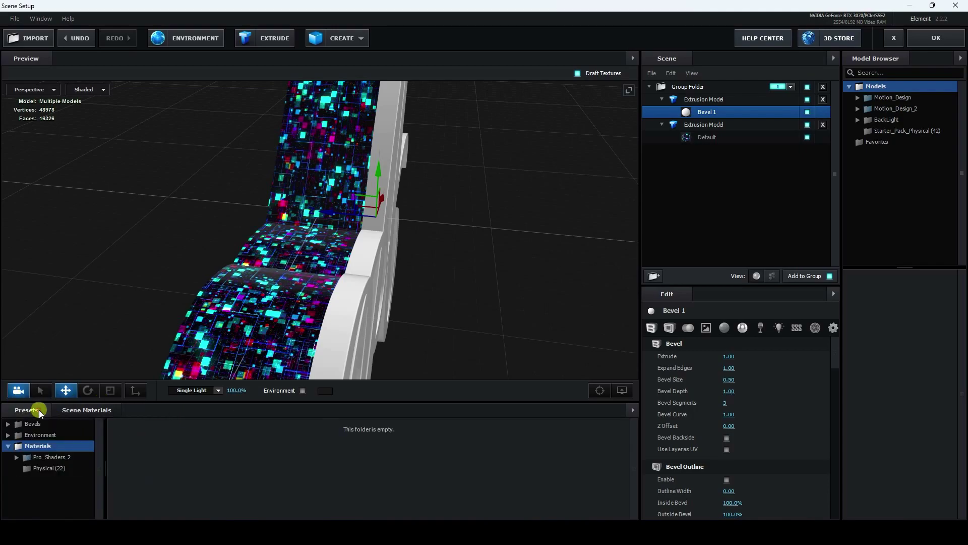
left_click(42, 468)
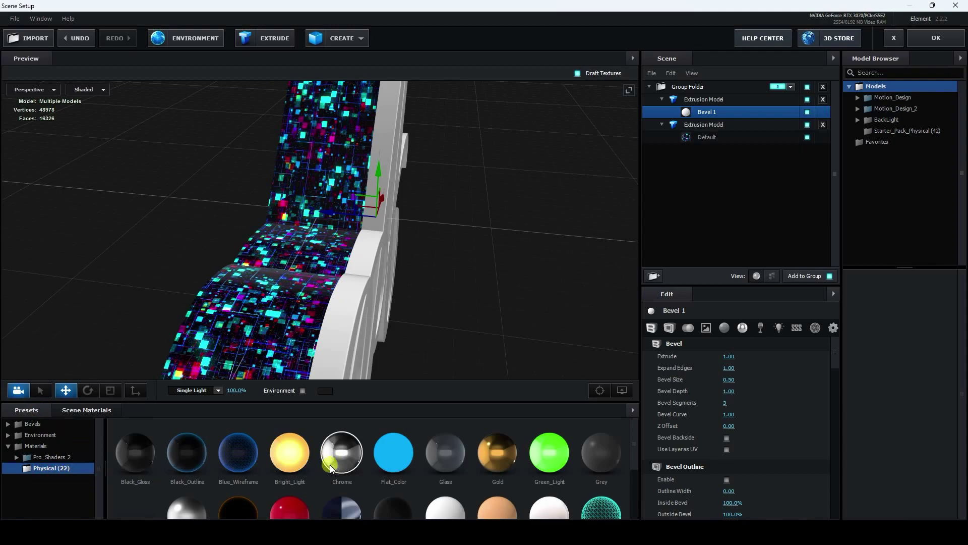
left_click_drag(340, 455, 681, 111)
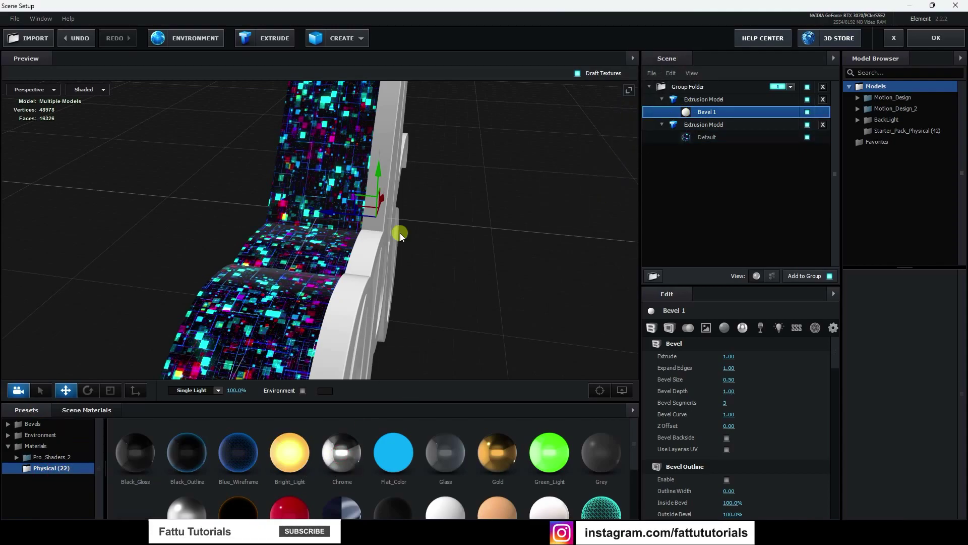
left_click_drag(401, 233, 366, 287)
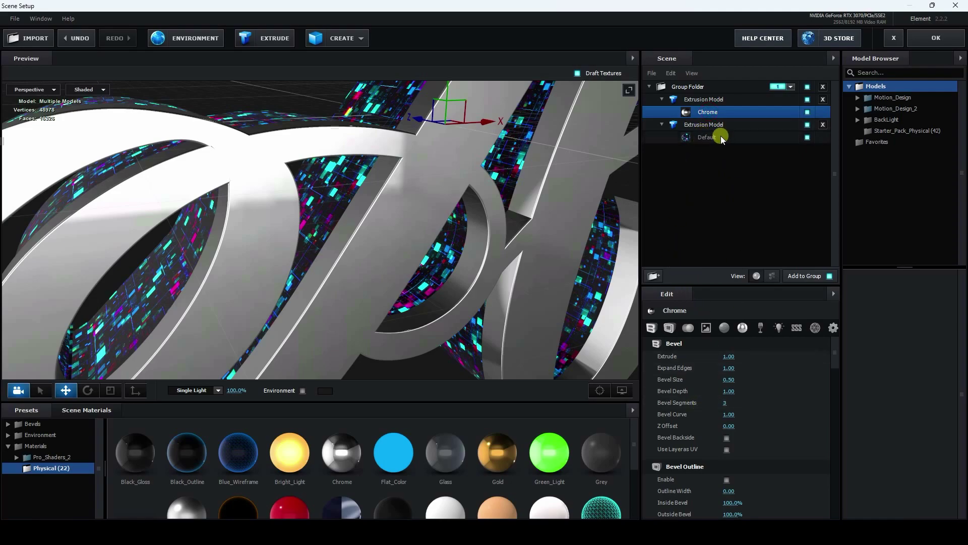
Set the Chrome material's Reflectivity colour to red FF4646.
scroll(691, 379, "down", 6)
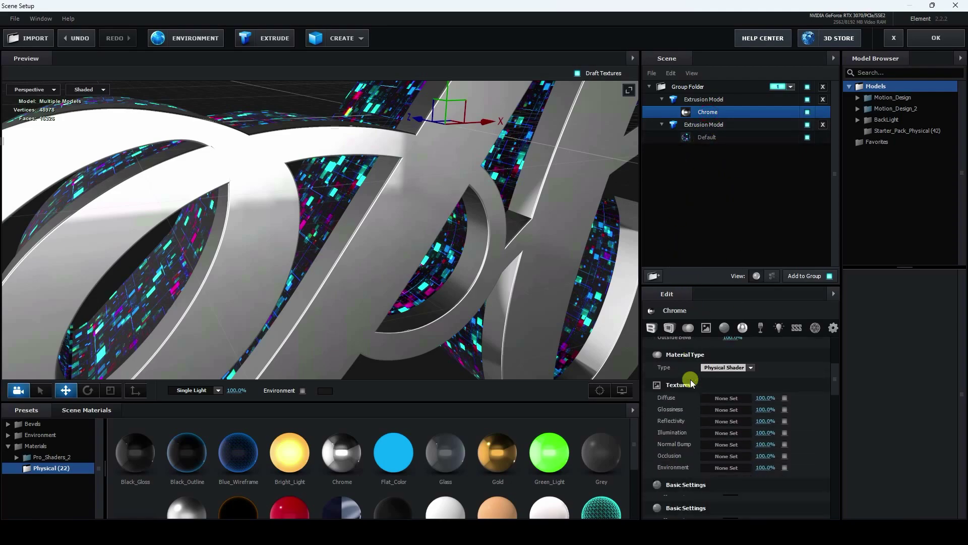
scroll(692, 383, "down", 3)
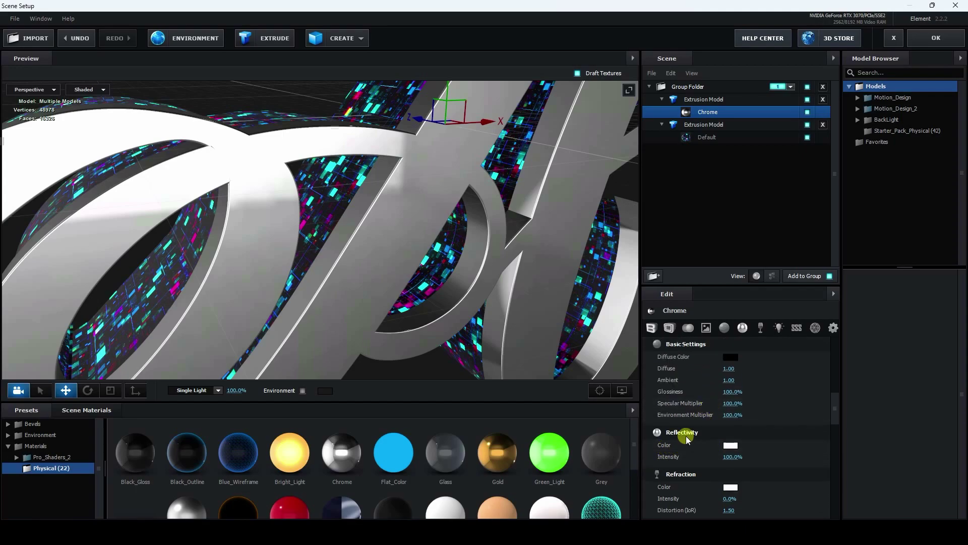
left_click(727, 446)
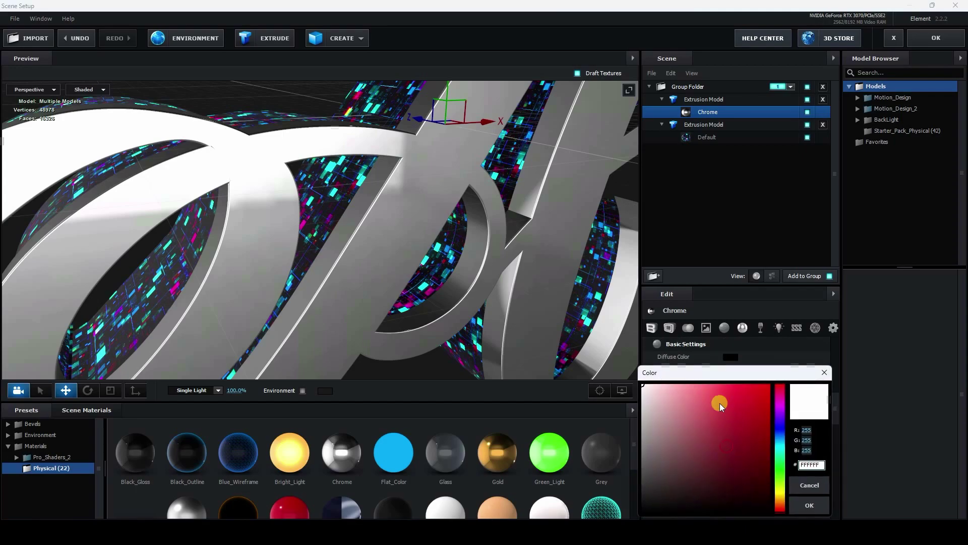
left_click(700, 383)
left_click_drag(718, 381, 734, 378)
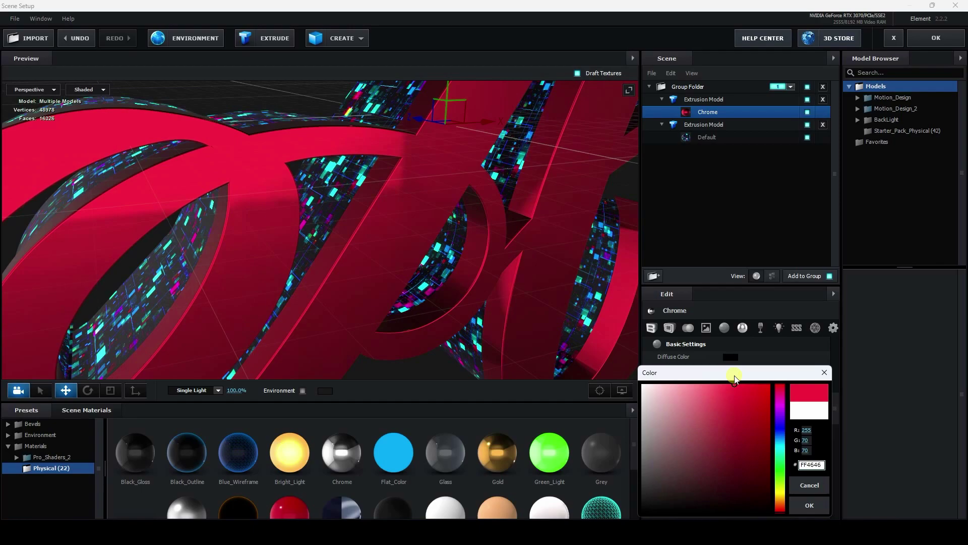
left_click(816, 511)
left_click_drag(444, 262, 446, 307)
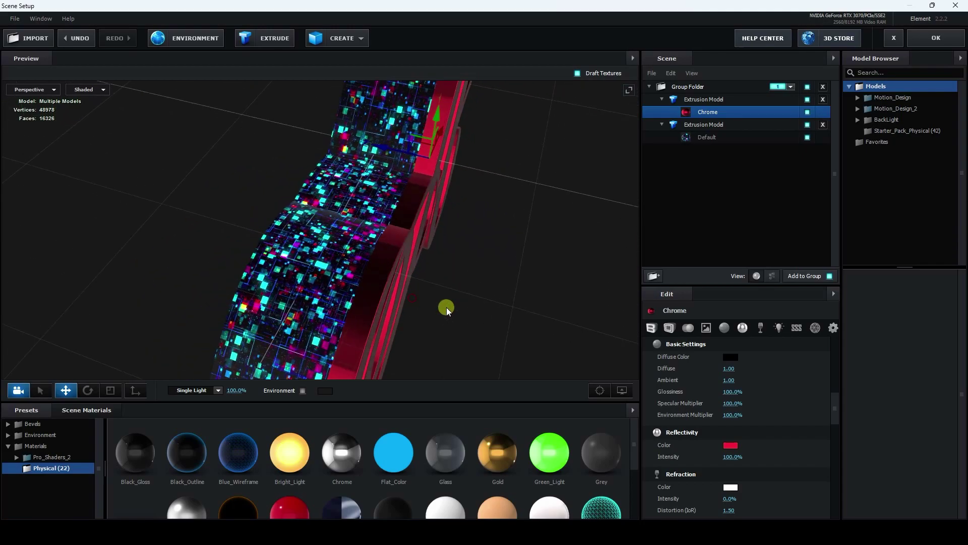
Duplicate the first red Chrome Extrusion Model and offset the copy along the Z depth axis.
left_click(698, 100)
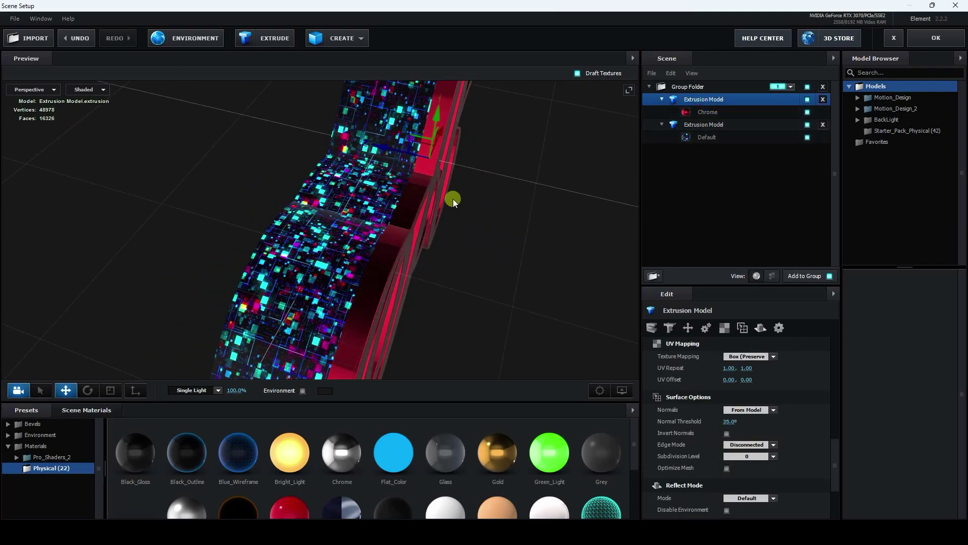
key("ctrl+d")
left_click_drag(452, 199, 494, 272)
left_click_drag(403, 174, 301, 180)
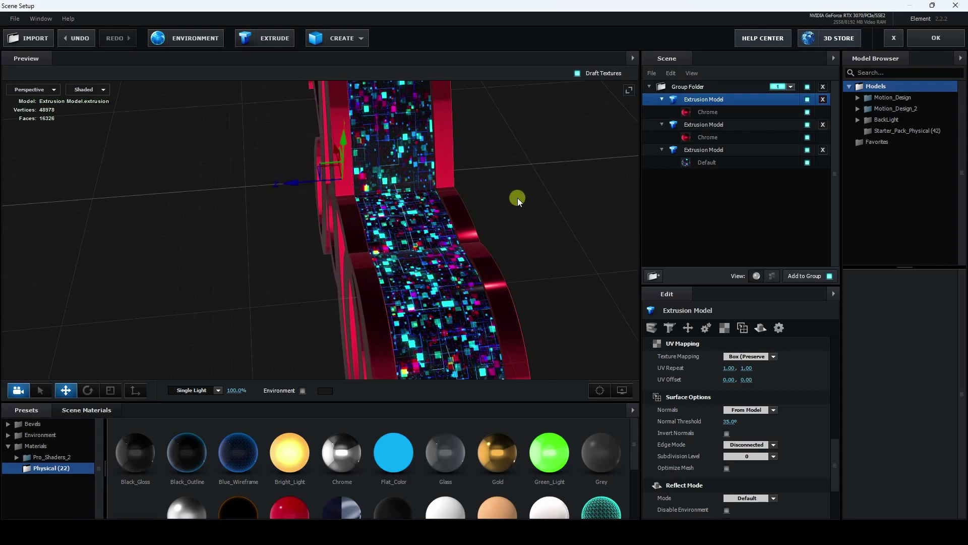
left_click_drag(517, 198, 352, 250)
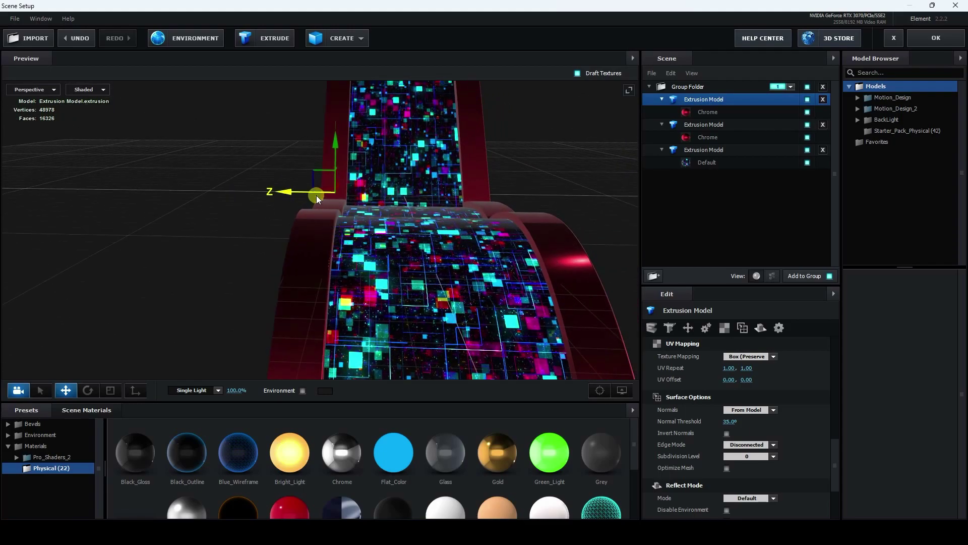
mouse_move(291, 191)
left_mouse_down()
mouse_move(281, 193)
mouse_move(291, 193)
left_mouse_up()
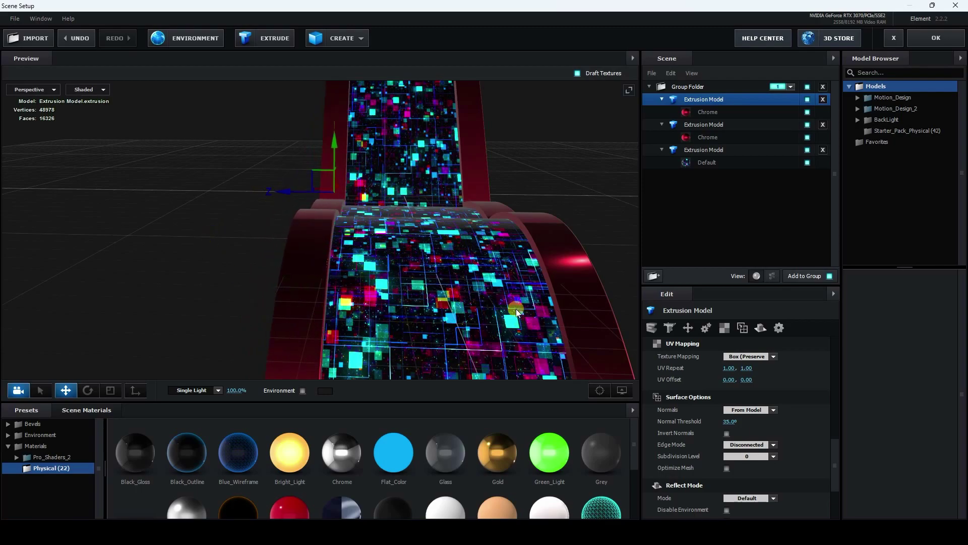
left_click_drag(607, 237, 492, 280)
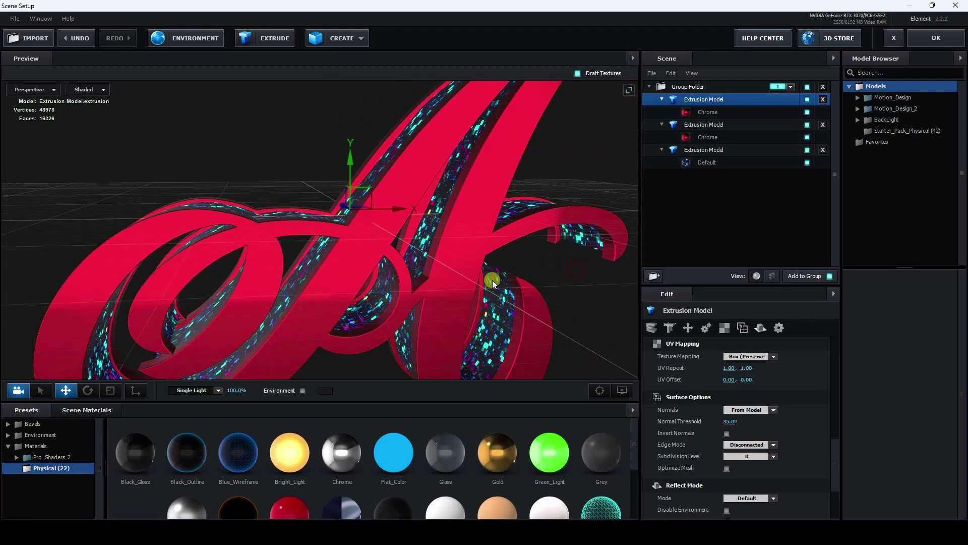
Add a two-sided 15 × 15 Plane, rotated 90° on X to stand behind the A.
left_click(362, 39)
left_click(470, 58)
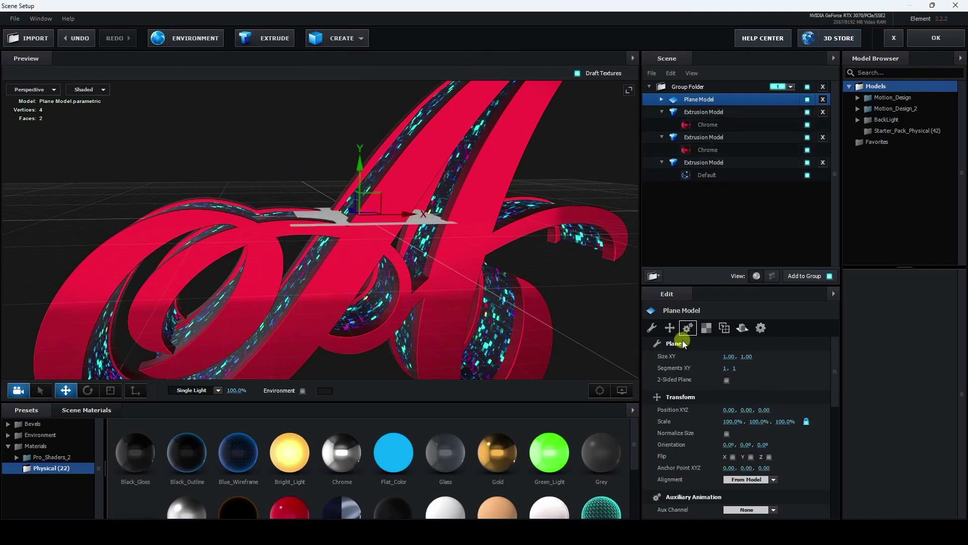
left_click(726, 379)
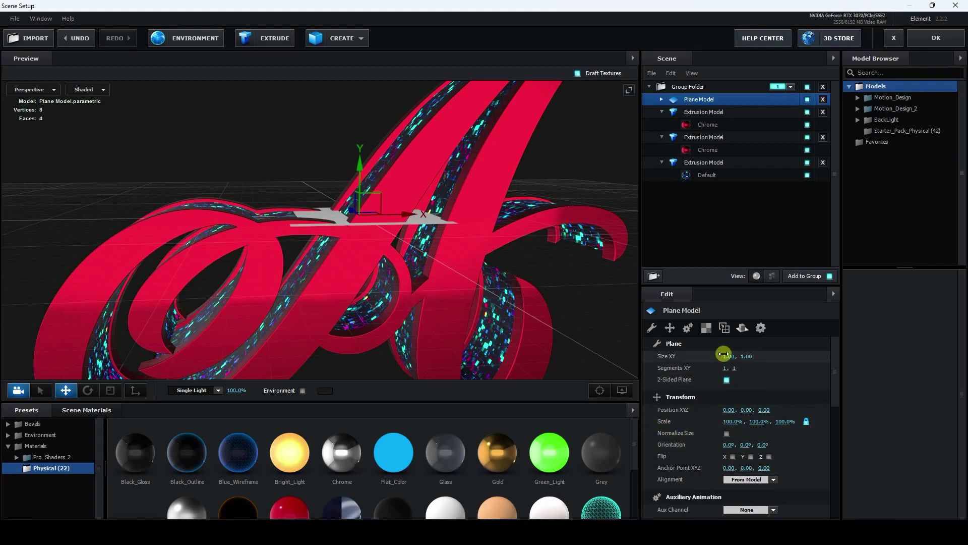
left_click_drag(724, 355, 751, 358)
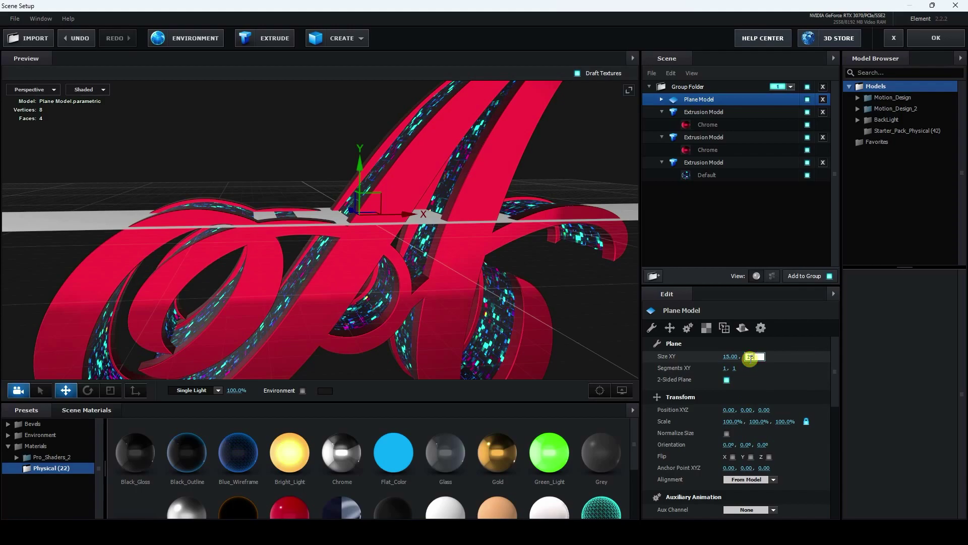
key("Return")
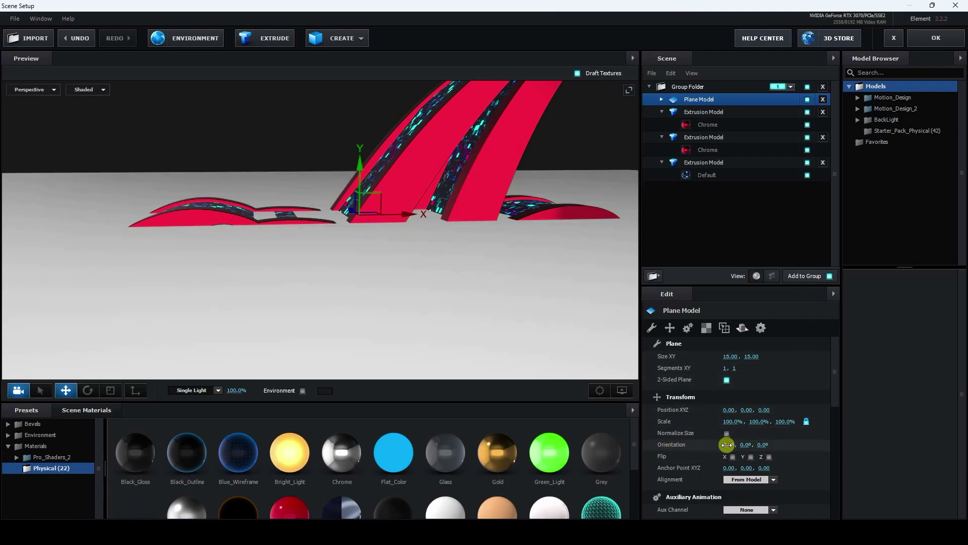
type("90")
key("Return")
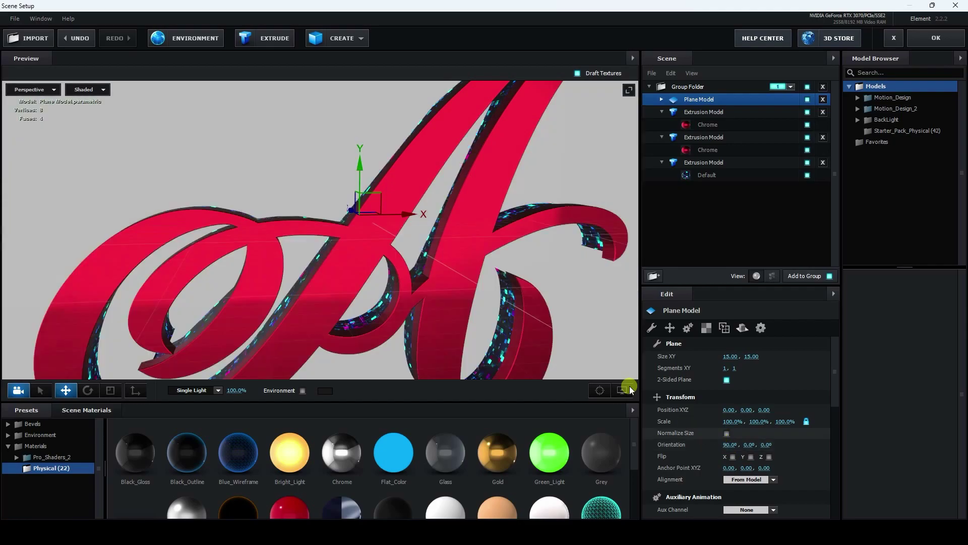
left_click_drag(361, 271, 249, 241)
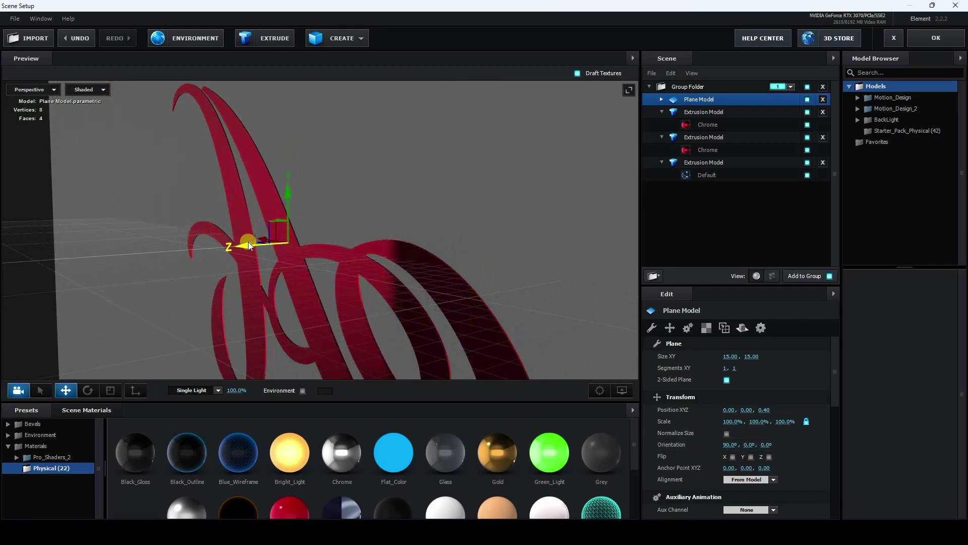
left_click_drag(399, 309, 285, 193)
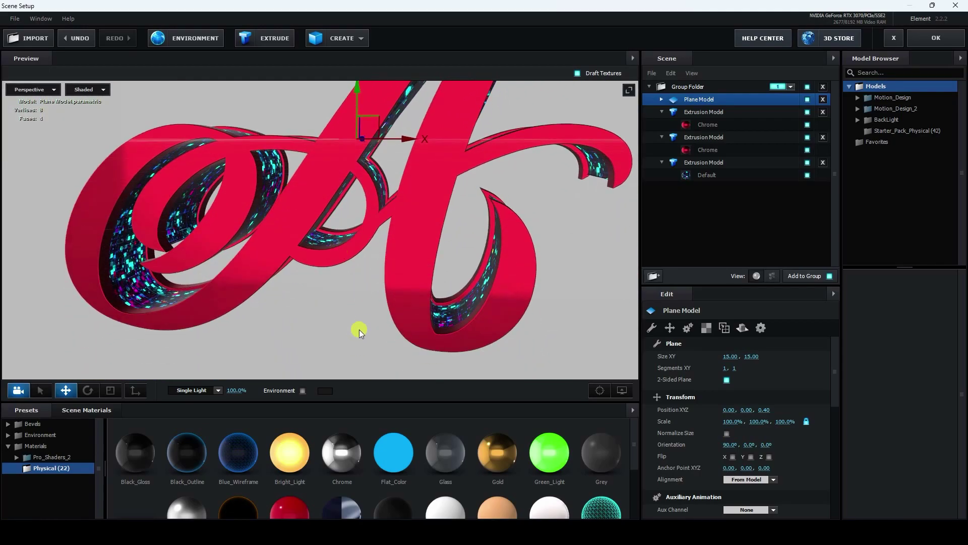
Apply Black_Outline to the backdrop plane and lower its Glossiness from 100% to 80%.
left_click(187, 463)
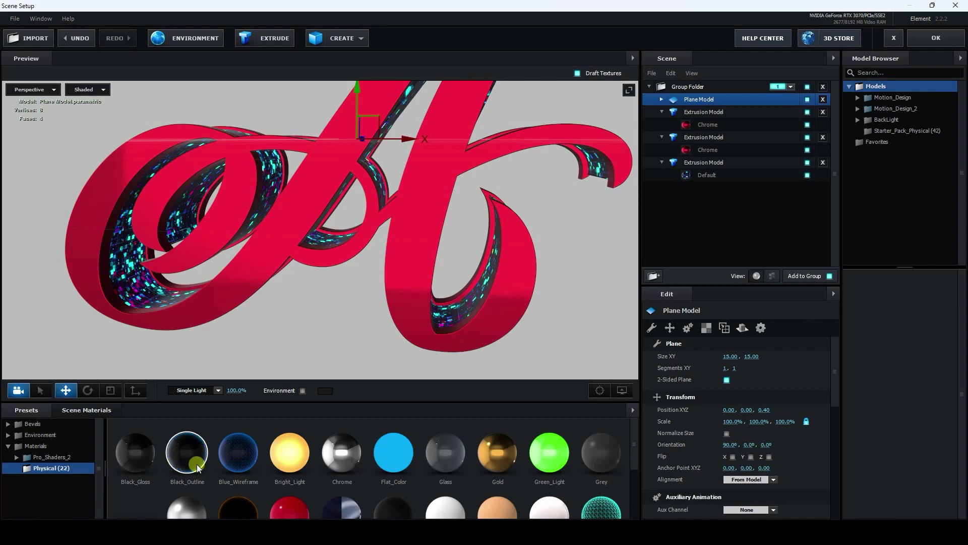
left_click_drag(186, 458, 642, 142)
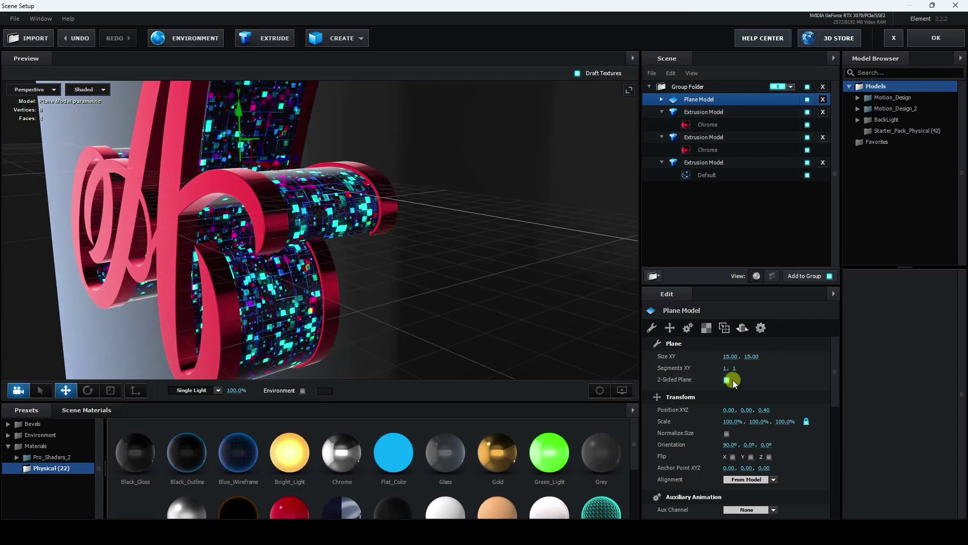
left_click(661, 100)
left_click(701, 113)
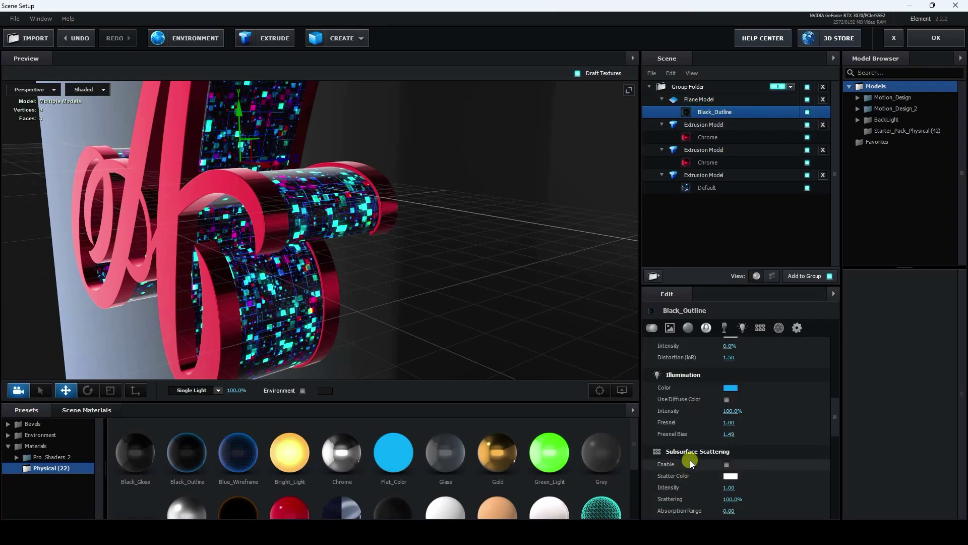
scroll(686, 428, "up", 8)
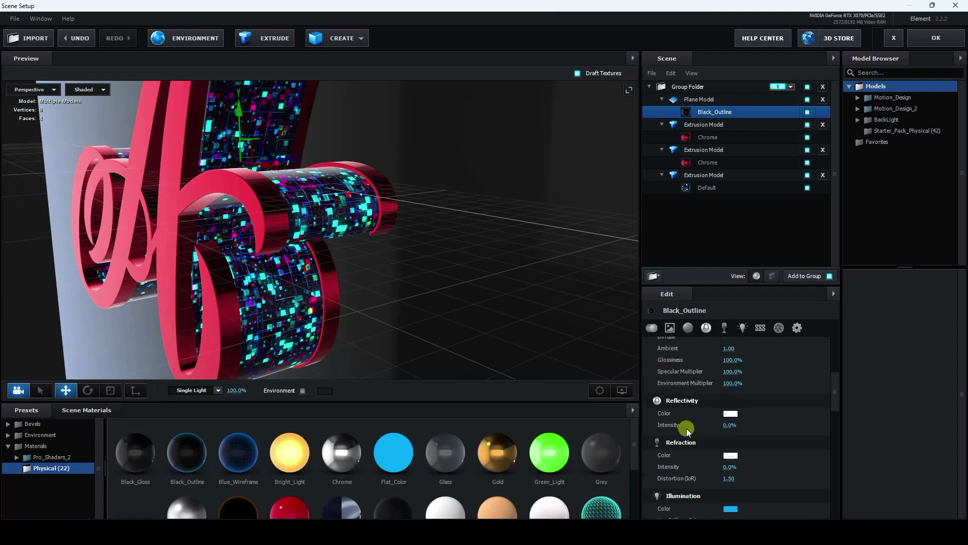
scroll(685, 428, "up", 3)
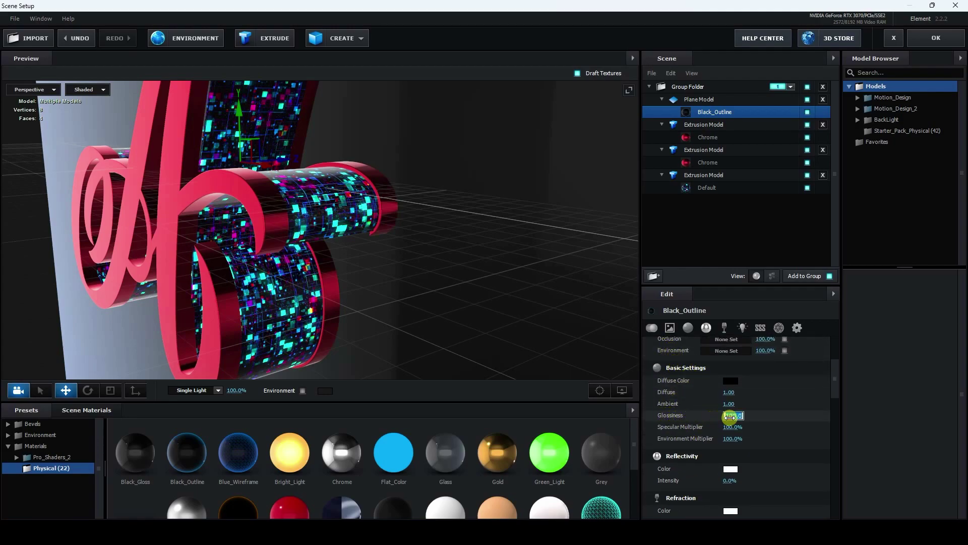
type("80")
key("Return")
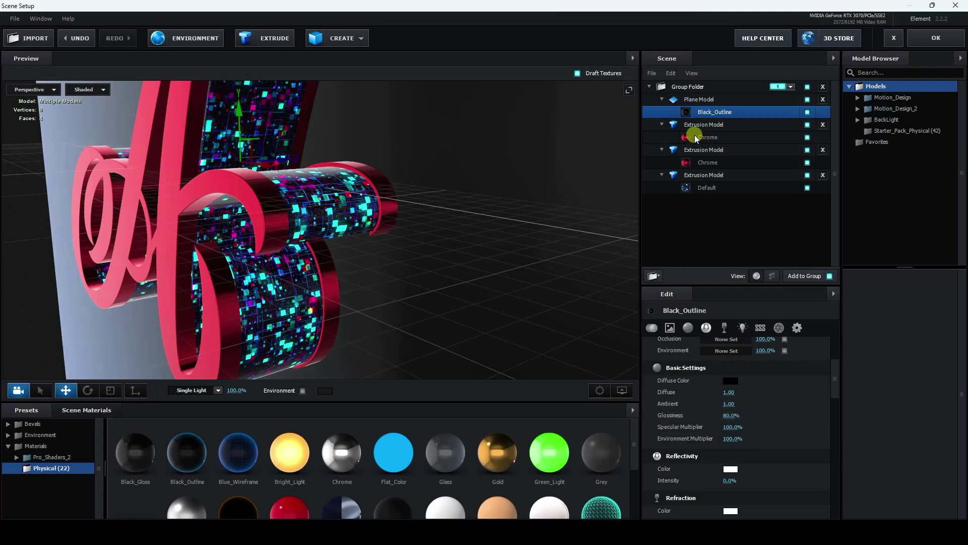
Set the Black_Outline material's Reflectivity Intensity to 100%.
right_click(701, 99)
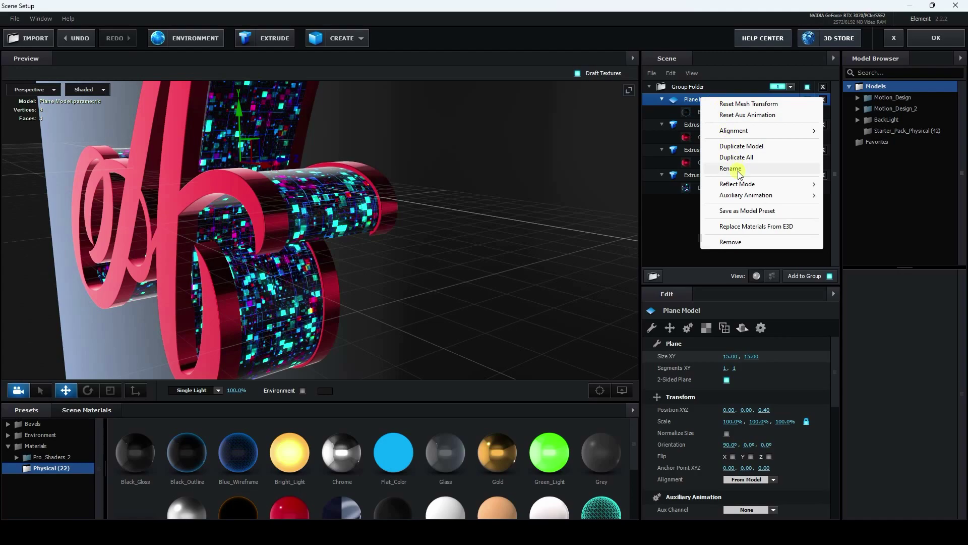
mouse_move(737, 184)
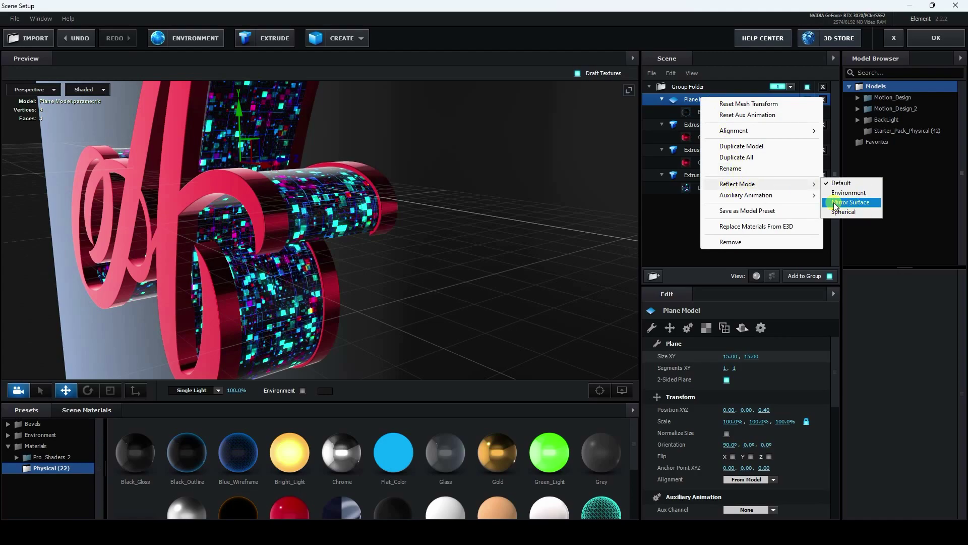
left_click(850, 202)
left_click_drag(460, 204, 625, 348)
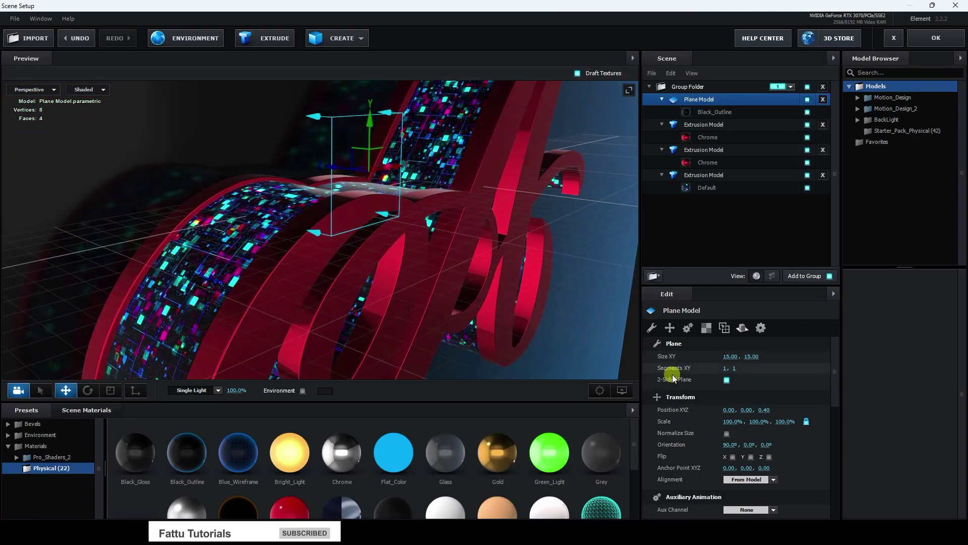
left_click_drag(246, 183, 306, 217)
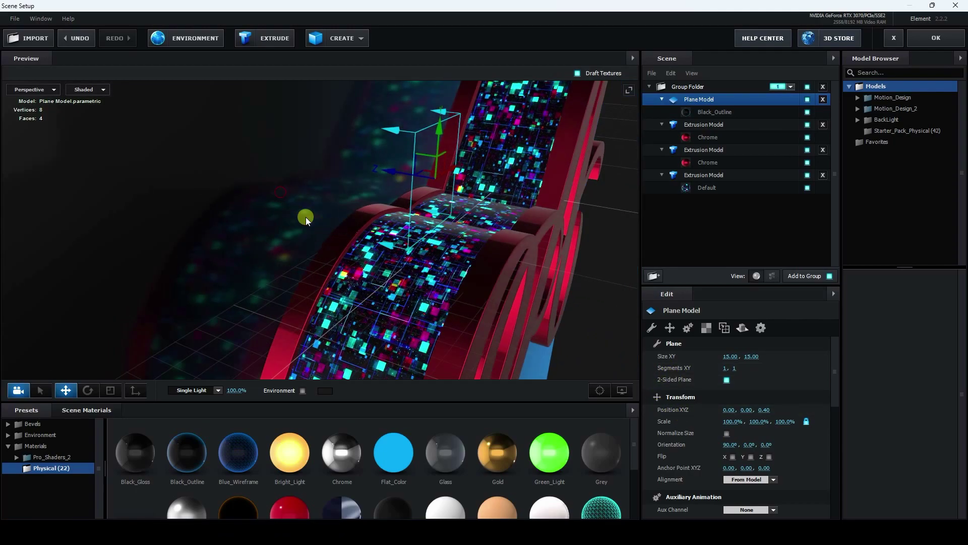
left_click(704, 111)
scroll(678, 430, "down", 4)
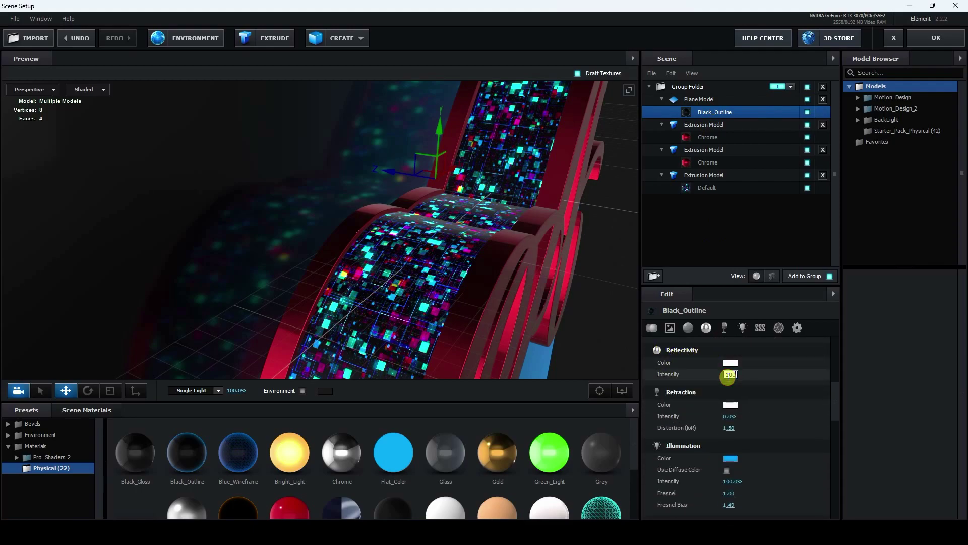
key("Return")
Turn on Matte Reflection in the material's Advanced settings.
left_click_drag(469, 298, 436, 272)
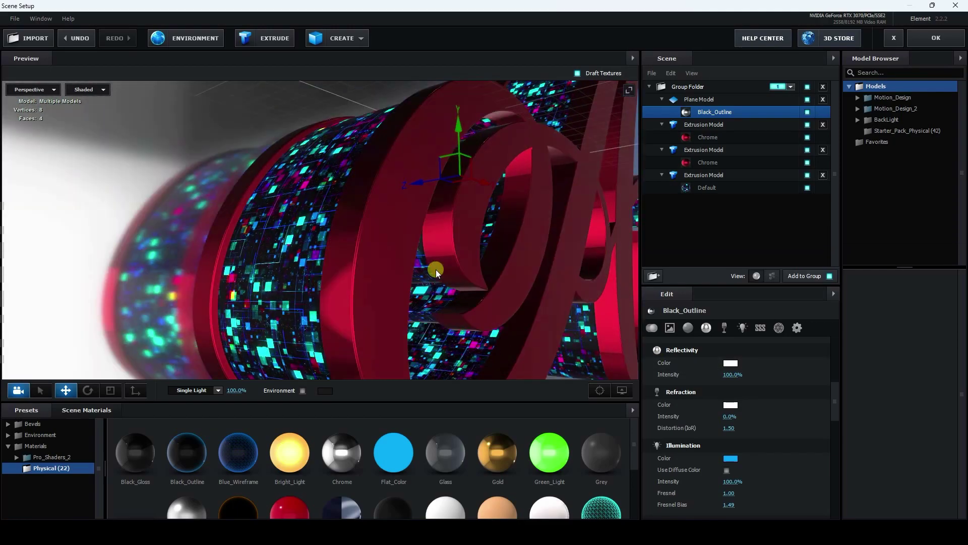
scroll(692, 460, "down", 10)
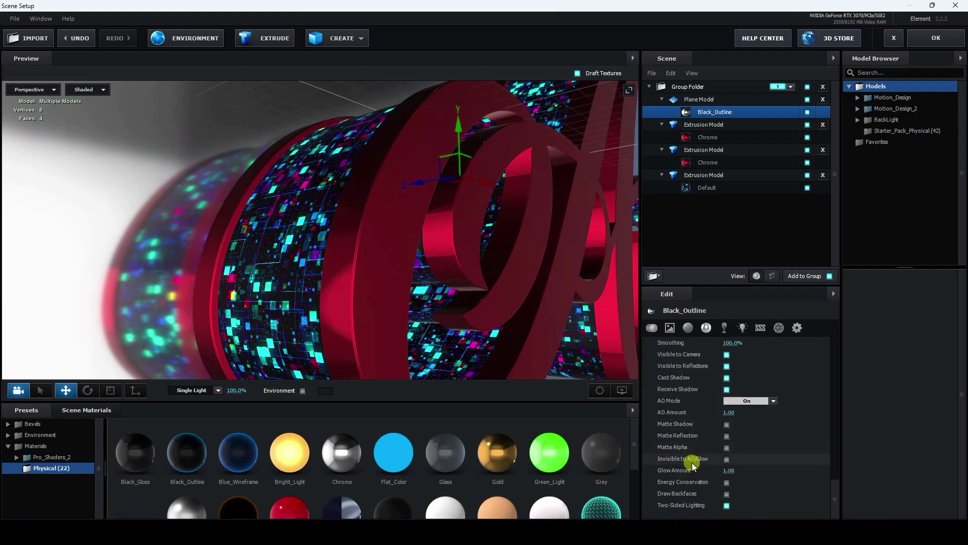
scroll(693, 465, "up", 6)
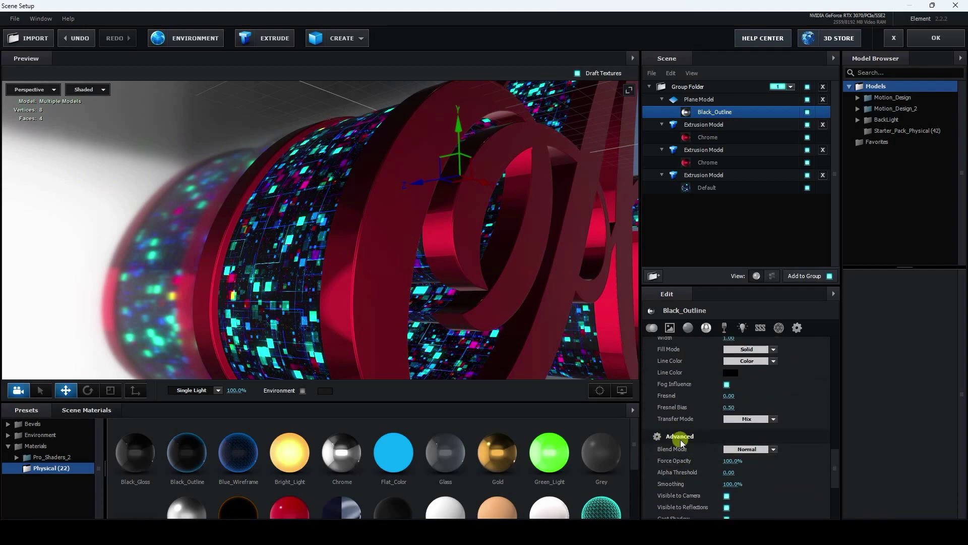
scroll(681, 442, "down", 7)
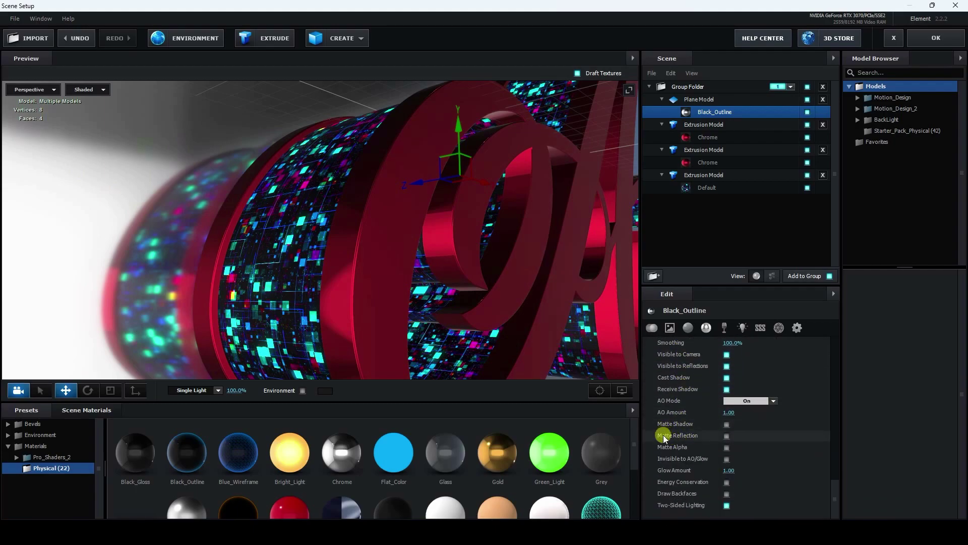
left_click(727, 435)
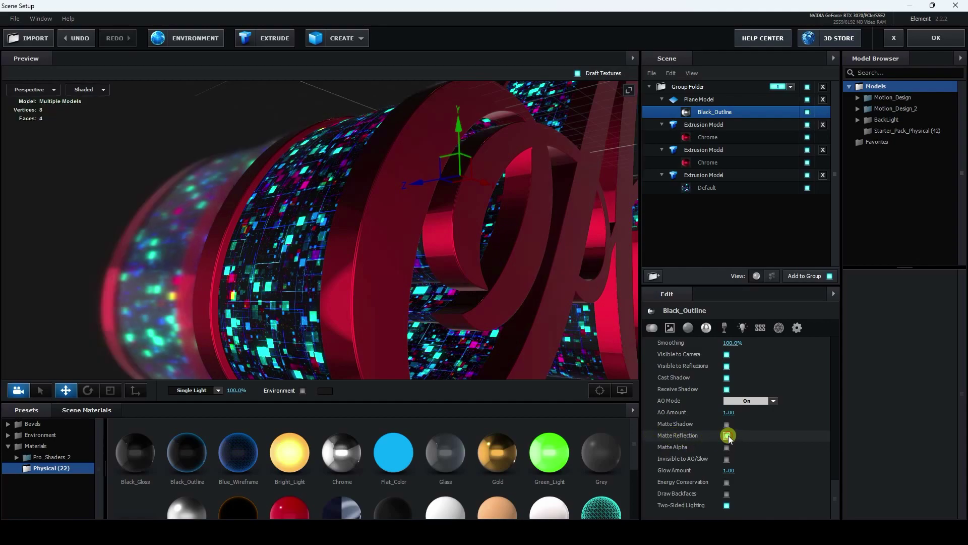
left_click_drag(378, 206, 166, 382)
Switch the scene lighting preset to Aqua.
left_click(196, 392)
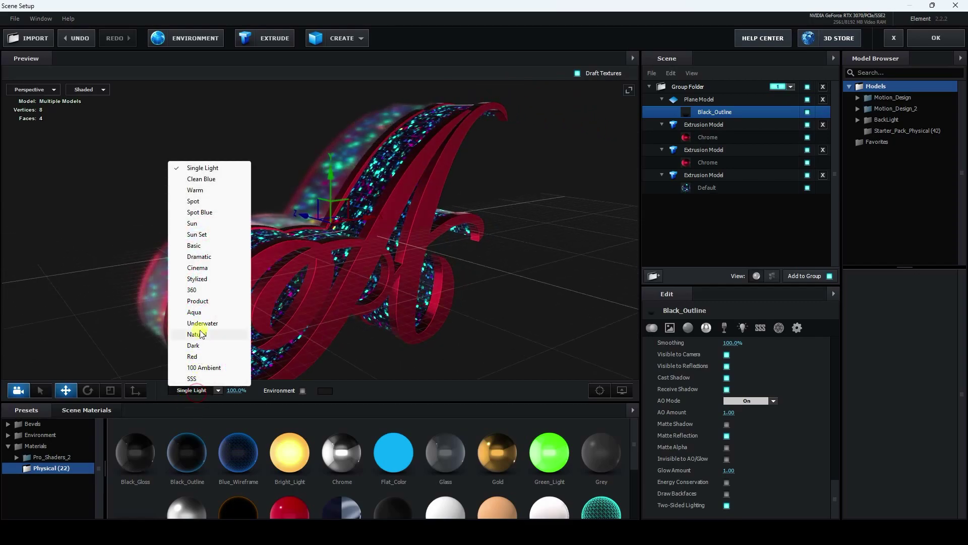
left_click(201, 313)
left_click_drag(337, 262, 416, 264)
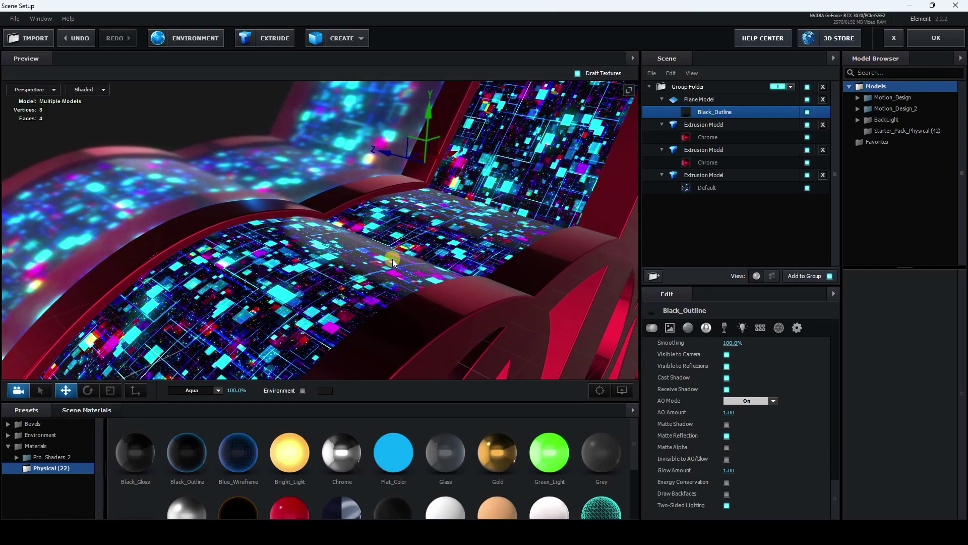
Set the environment map texture to 15% brightness with UV Repeat 2.00 × 2.00.
left_click(181, 41)
left_click(578, 210)
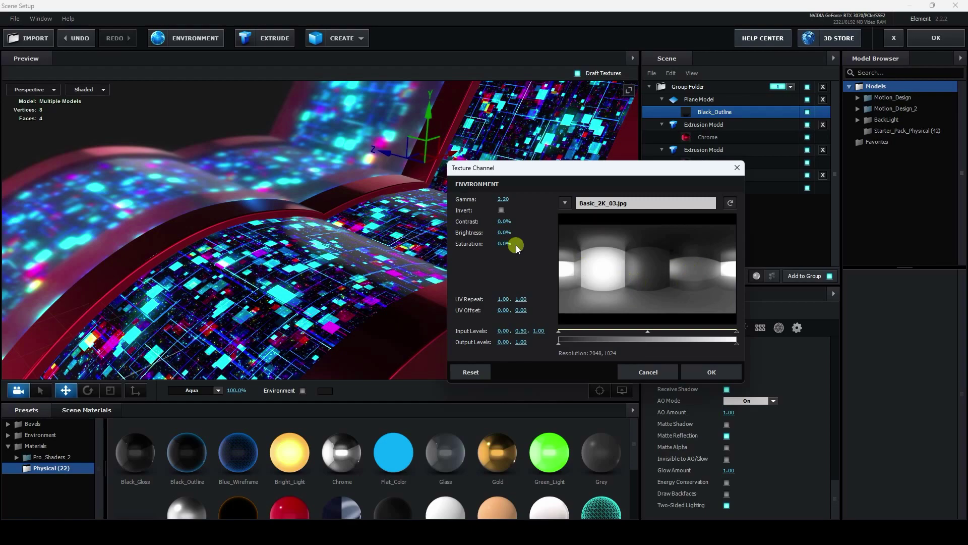
type("15")
left_click(515, 280)
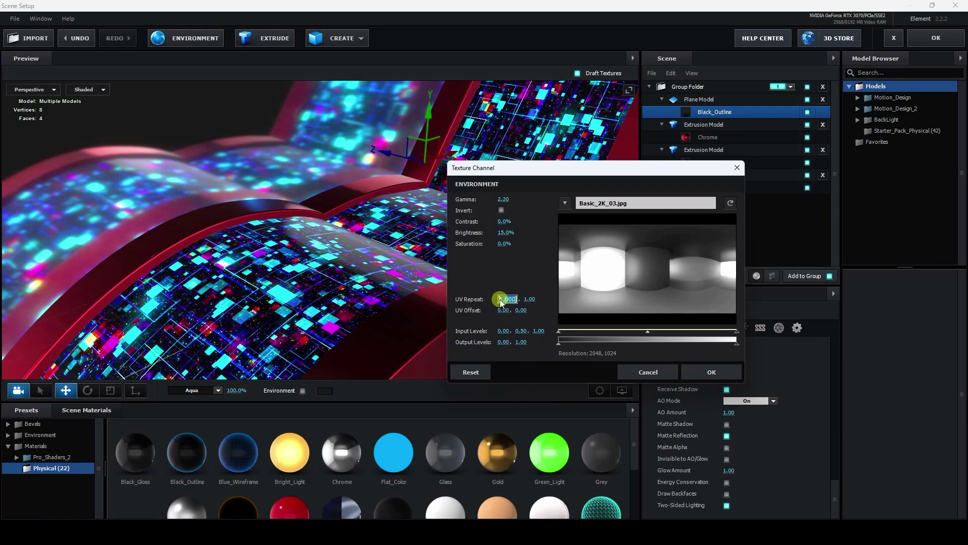
type("2")
key("Return")
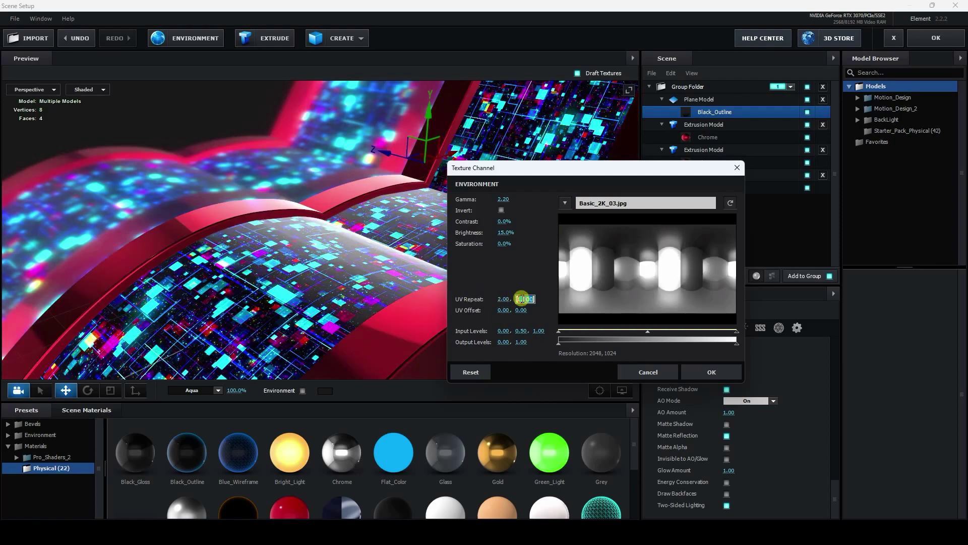
left_click(522, 298)
type("2")
key("Return")
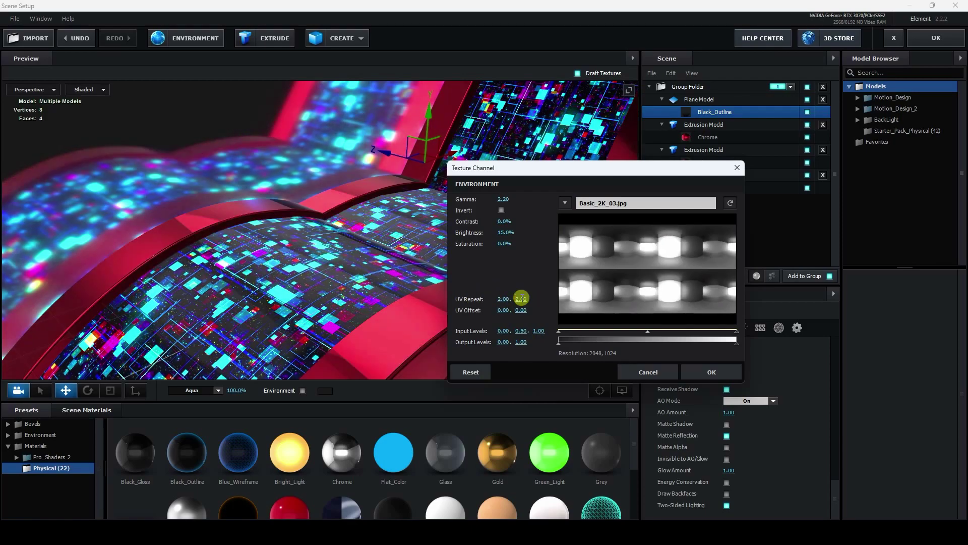
left_click(710, 365)
left_click_drag(504, 267, 385, 283)
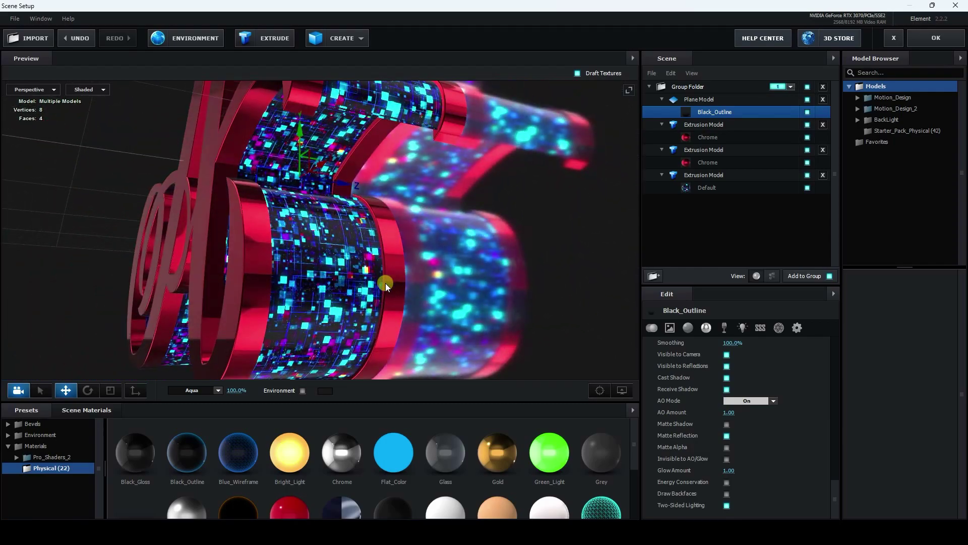
Close Scene Setup and add a new Camera 1 layer to Comp 1 with default settings.
left_click(924, 39)
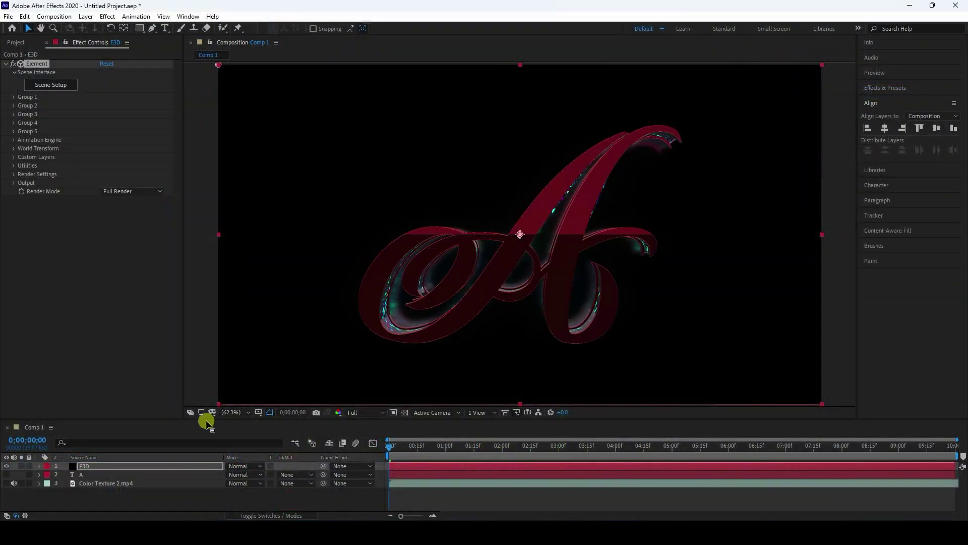
left_click_drag(205, 419, 211, 387)
right_click(178, 475)
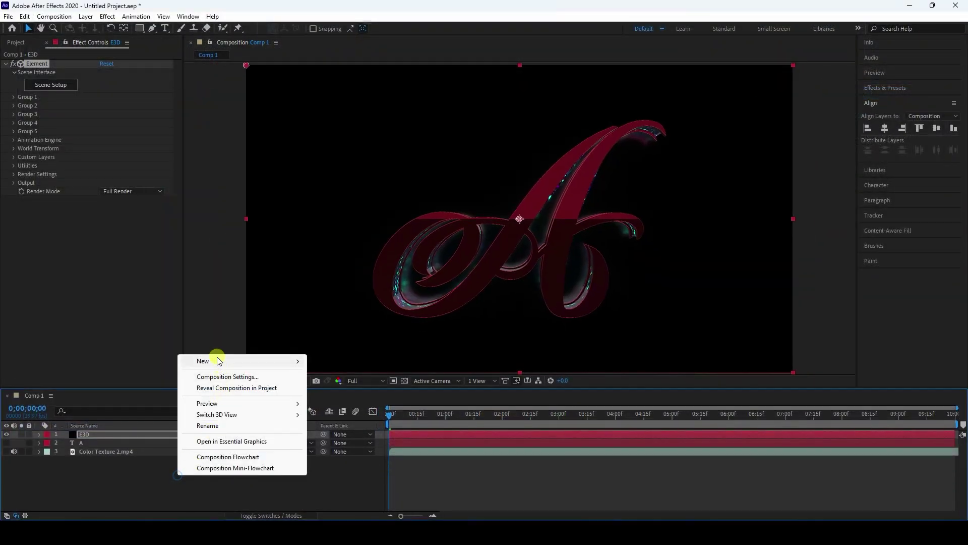
mouse_move(221, 367)
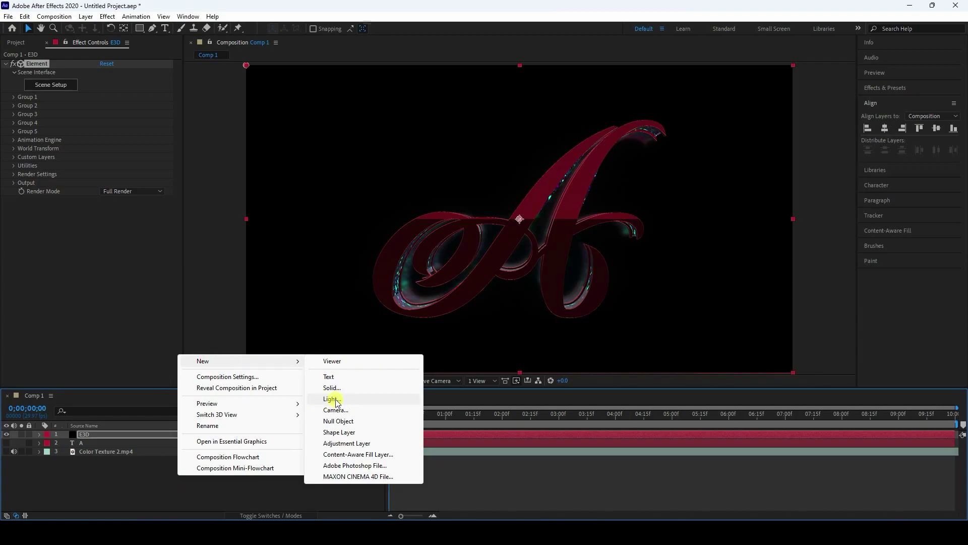
left_click(336, 410)
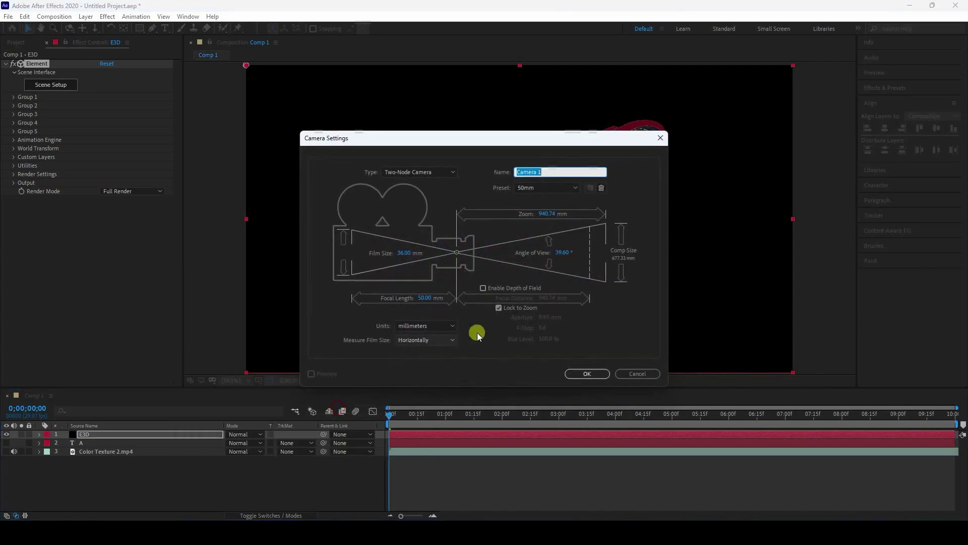
left_click(588, 373)
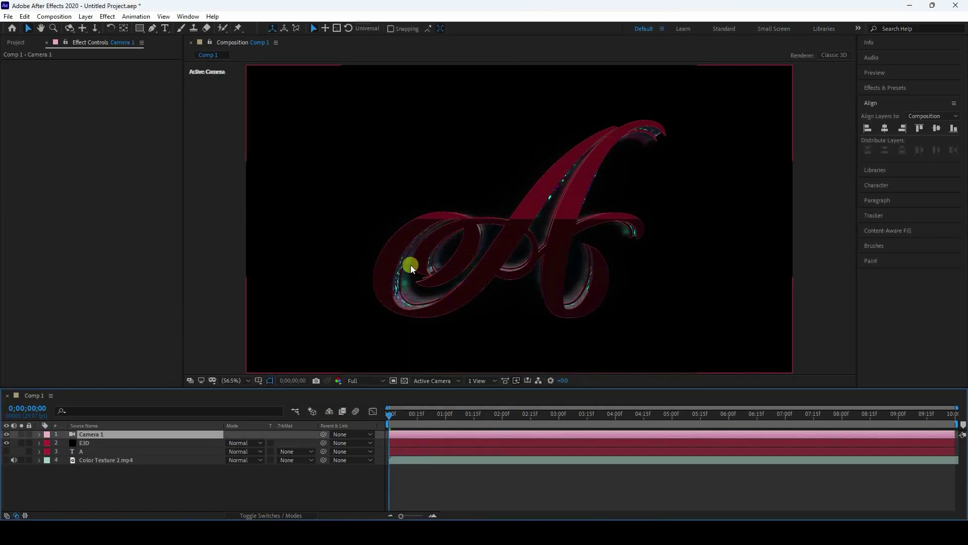
Dolly, orbit and track Camera 1 into an angled close-up on the letter A.
key("c")
key("c")
key("c")
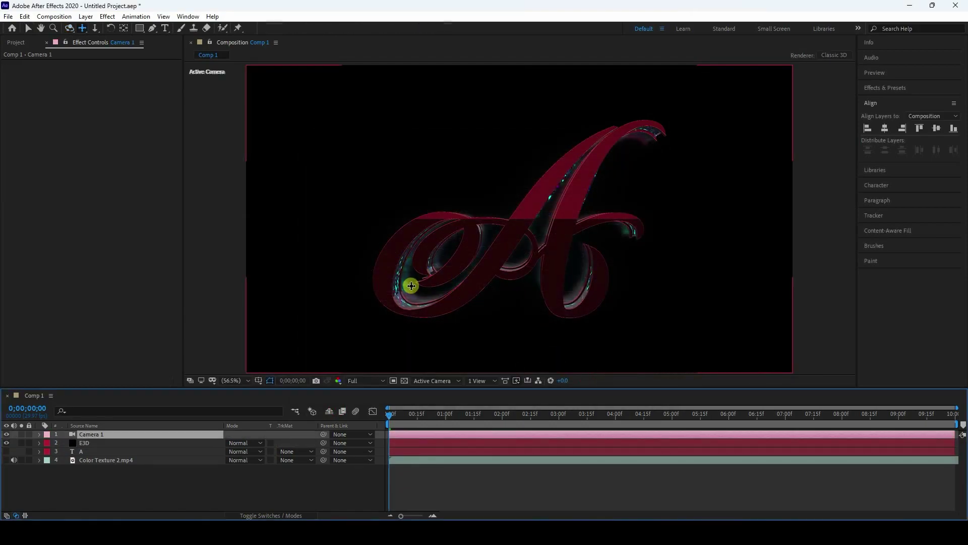
left_click_drag(423, 303, 458, 214)
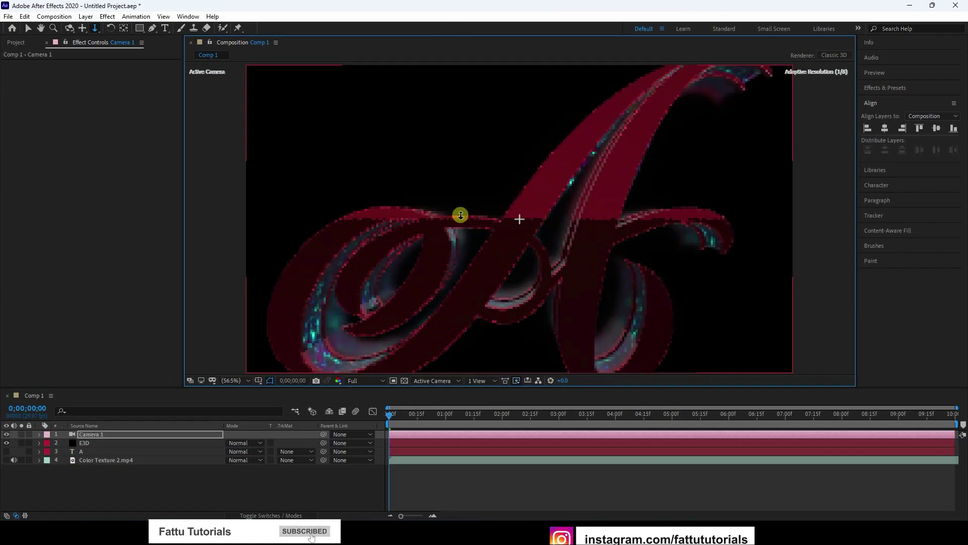
key("c")
left_click_drag(421, 309, 469, 188)
key("c")
key("c")
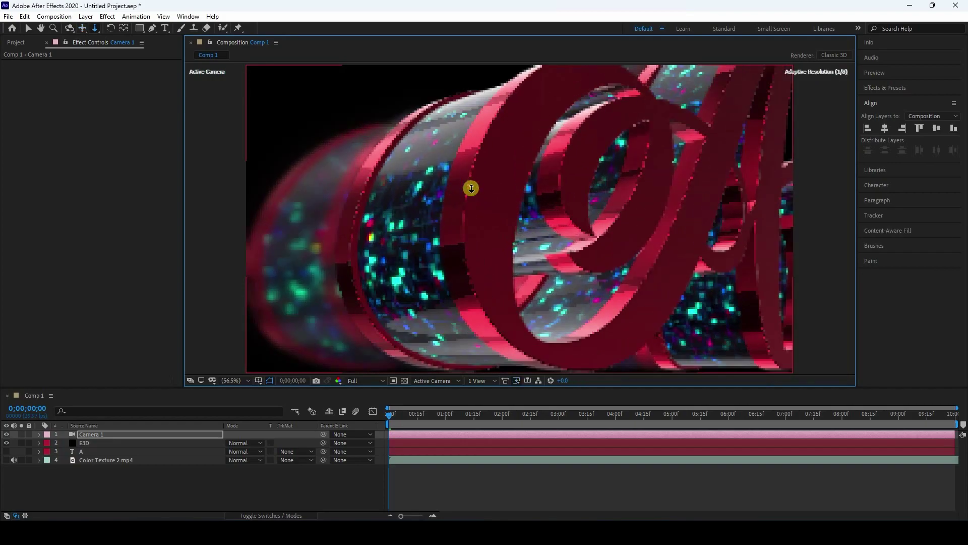
left_click_drag(449, 271, 459, 370)
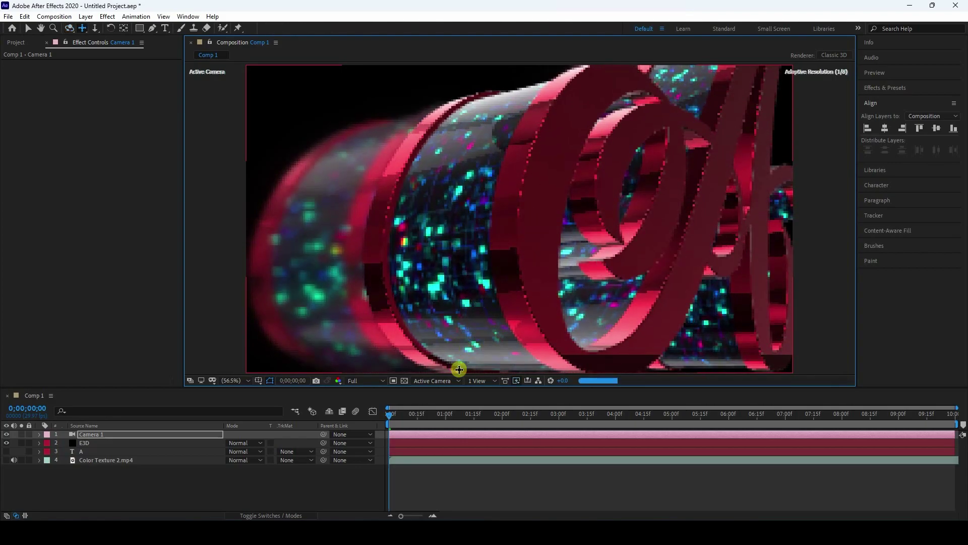
Keyframe Camera 1's Position at the first frame, then orbit it for the end keyframe.
left_click(97, 435)
key("p")
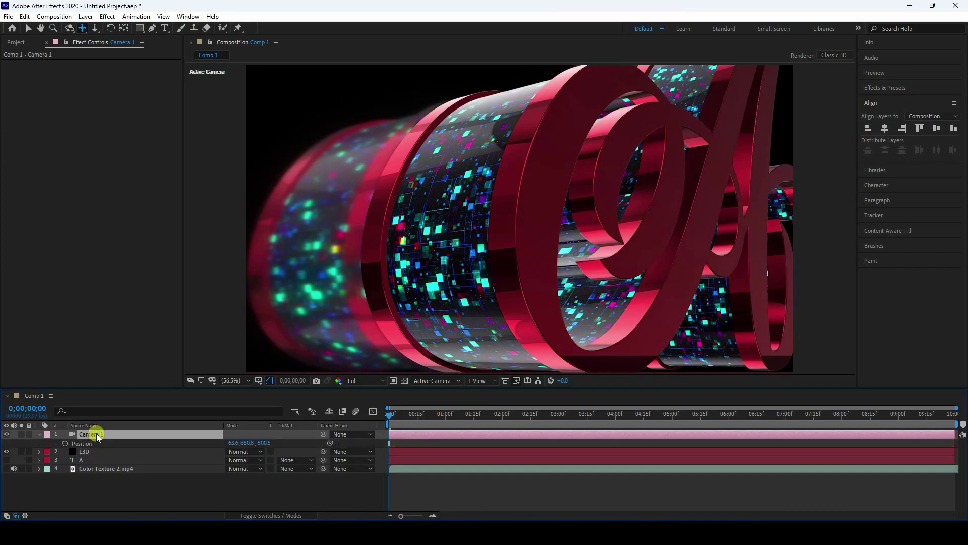
left_click(63, 444)
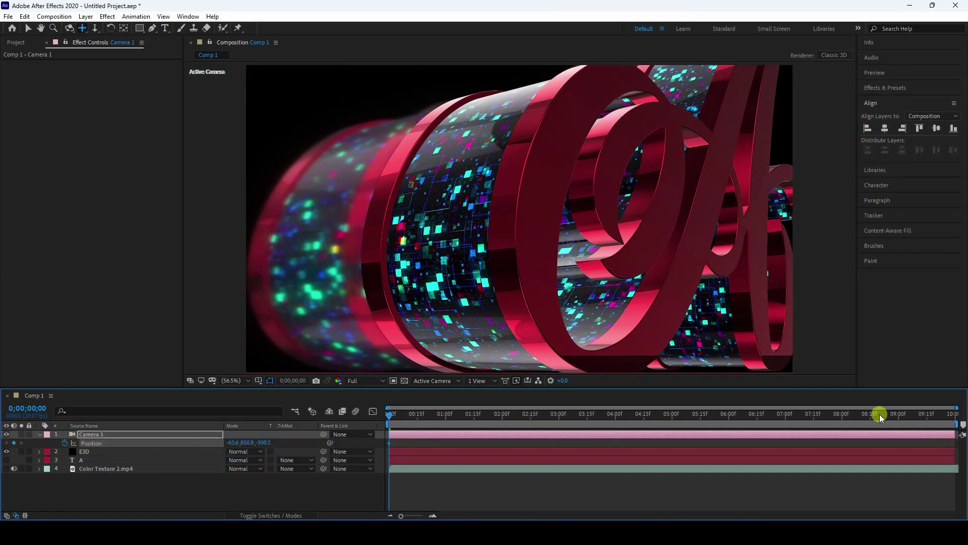
left_click(953, 415)
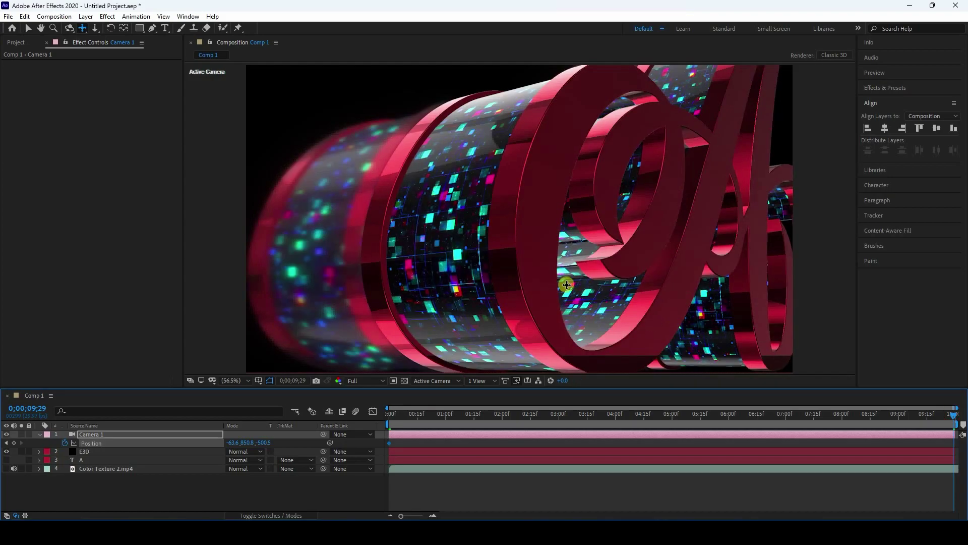
key("c")
left_click_drag(702, 288, 583, 283)
Preview the camera move, nudge the starting position back, and preview again.
left_click(396, 413)
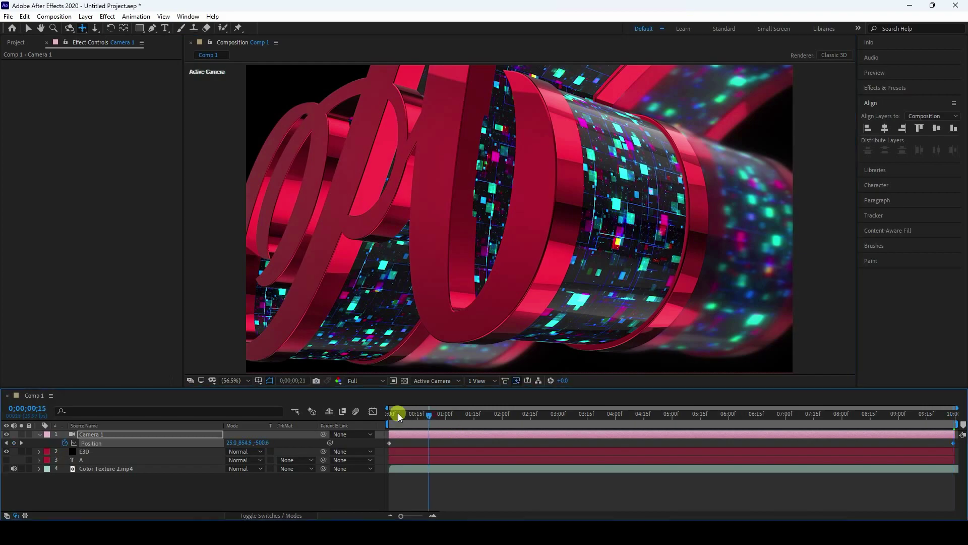
key("space")
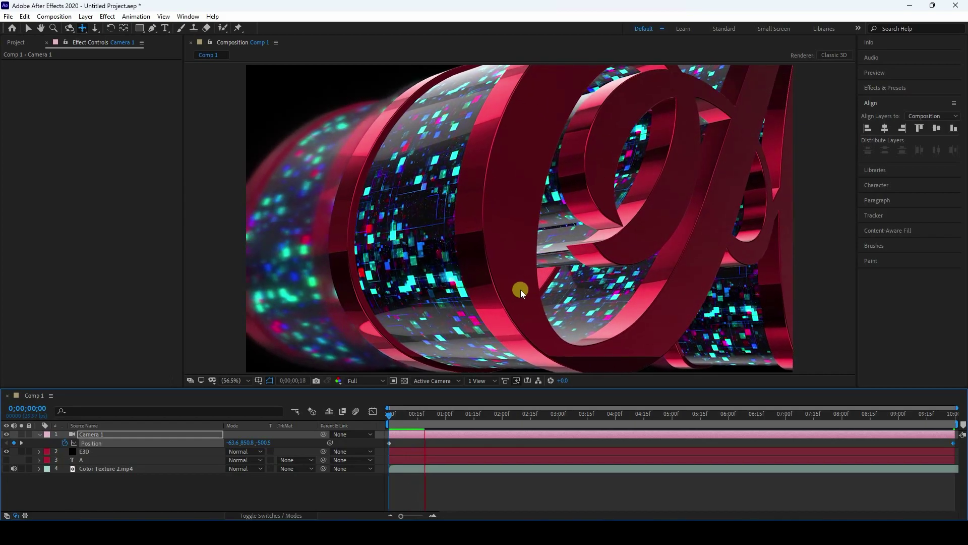
key("space")
left_click_drag(435, 413, 353, 415)
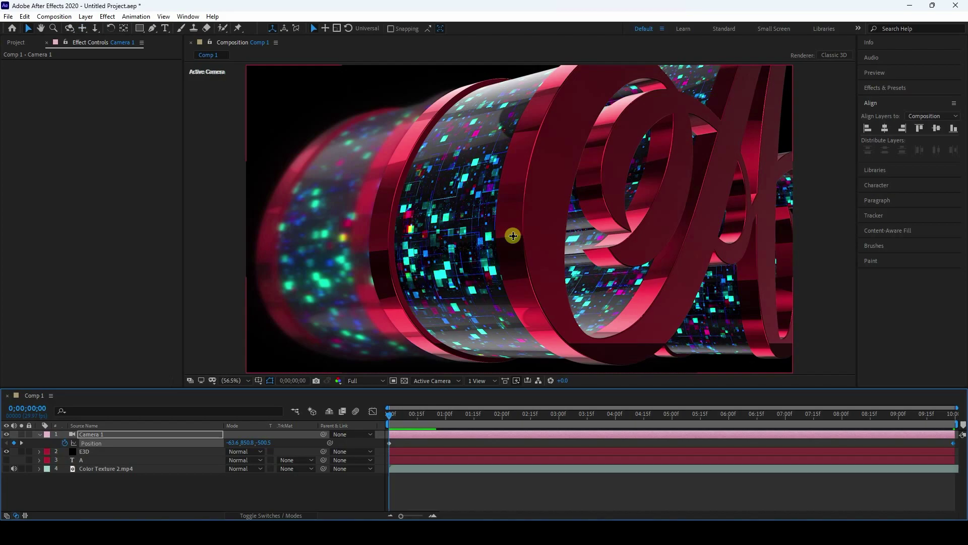
left_click_drag(522, 227, 520, 254)
key("c")
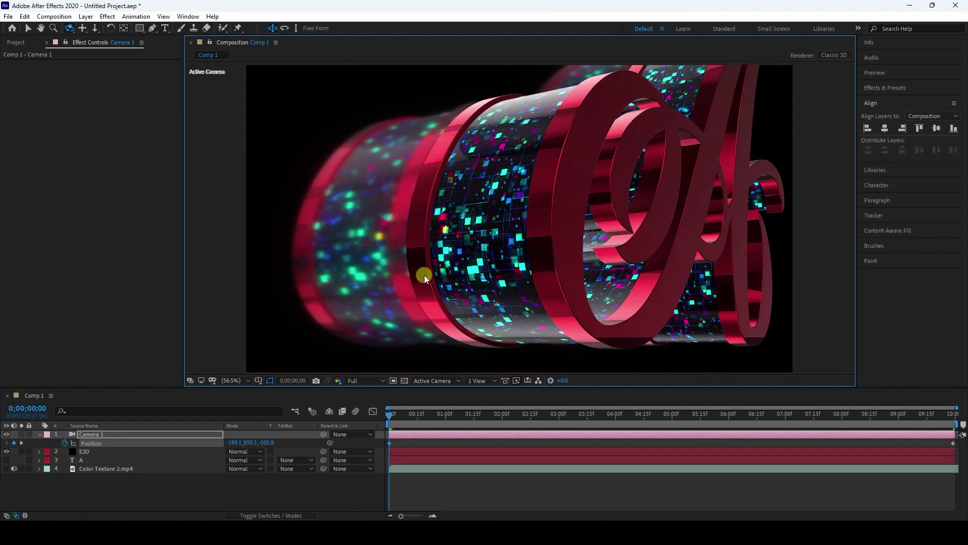
key("space")
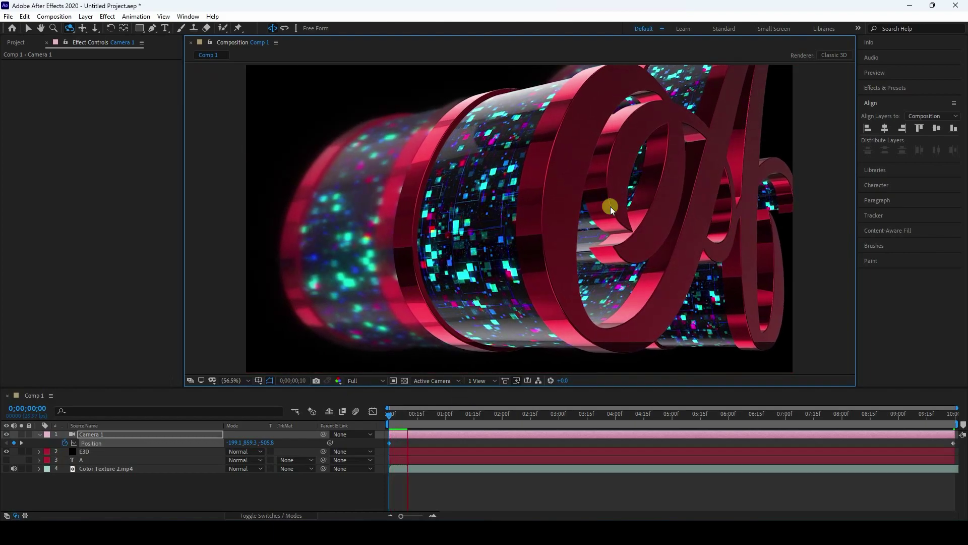
left_click(29, 29)
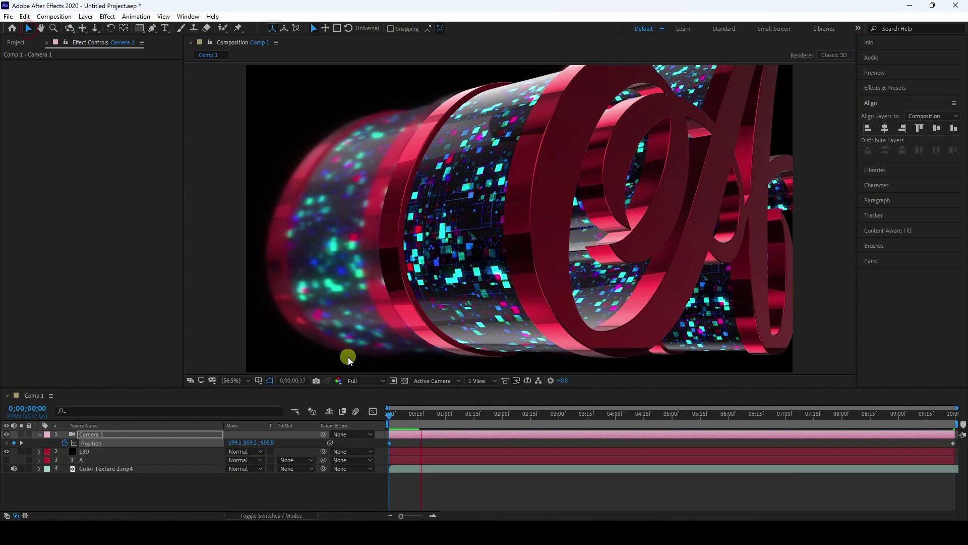
left_click(369, 382)
left_click(368, 391)
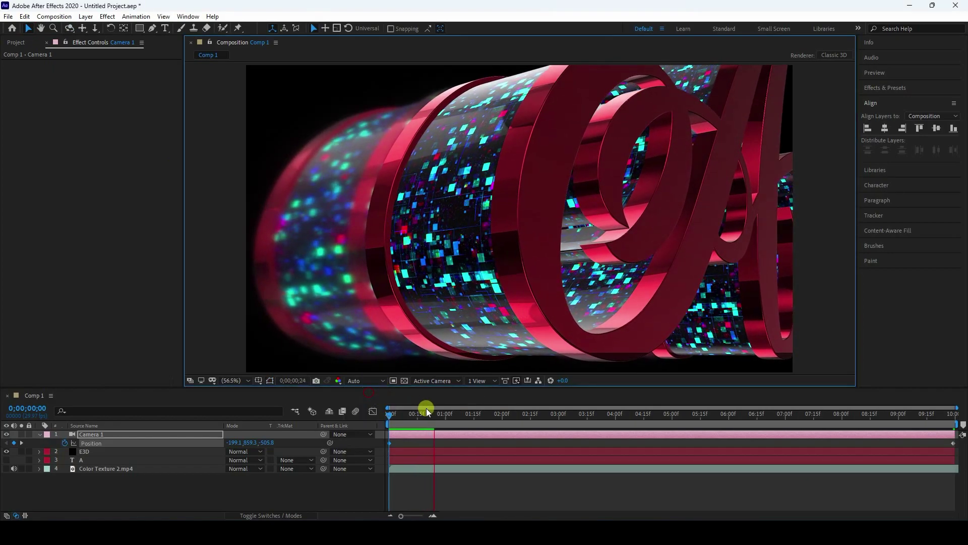
left_click(399, 413)
left_click(358, 382)
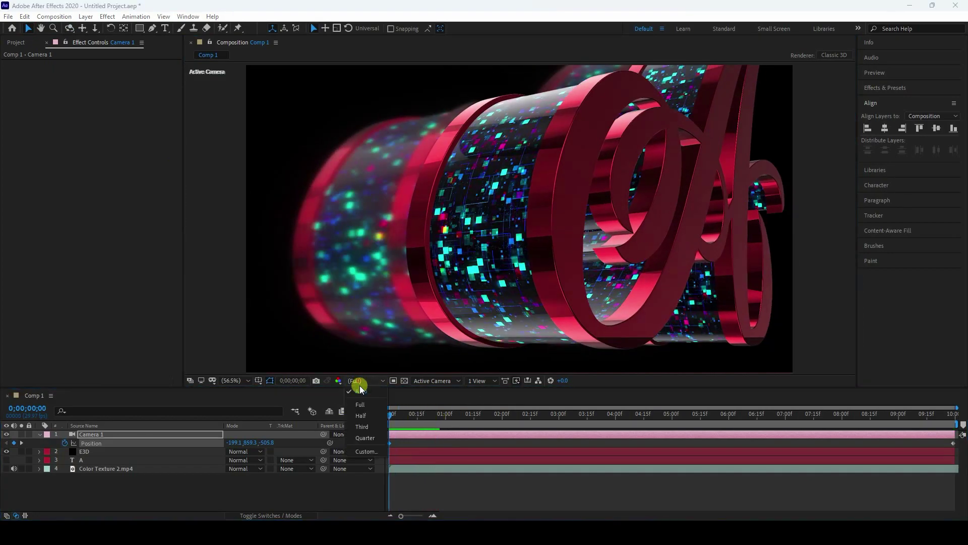
left_click(362, 414)
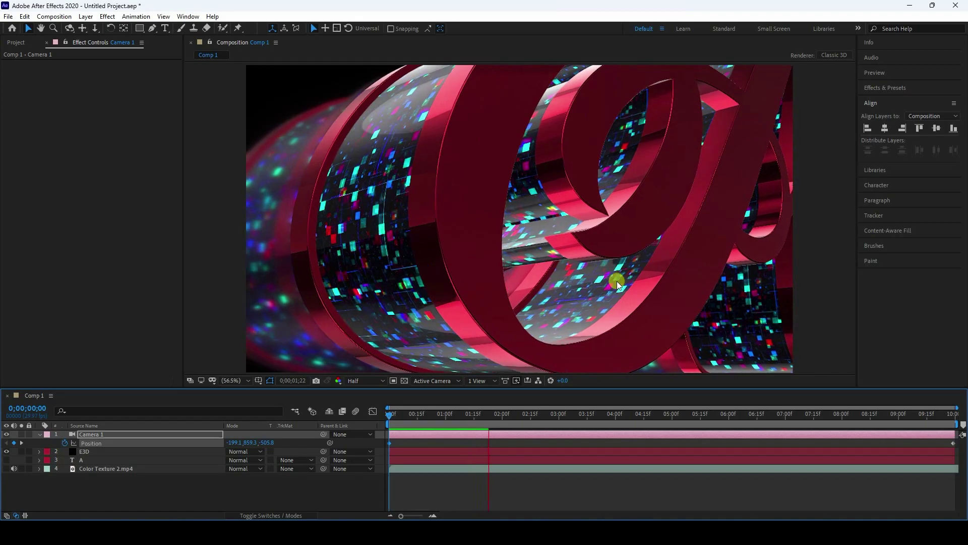
left_click(491, 413)
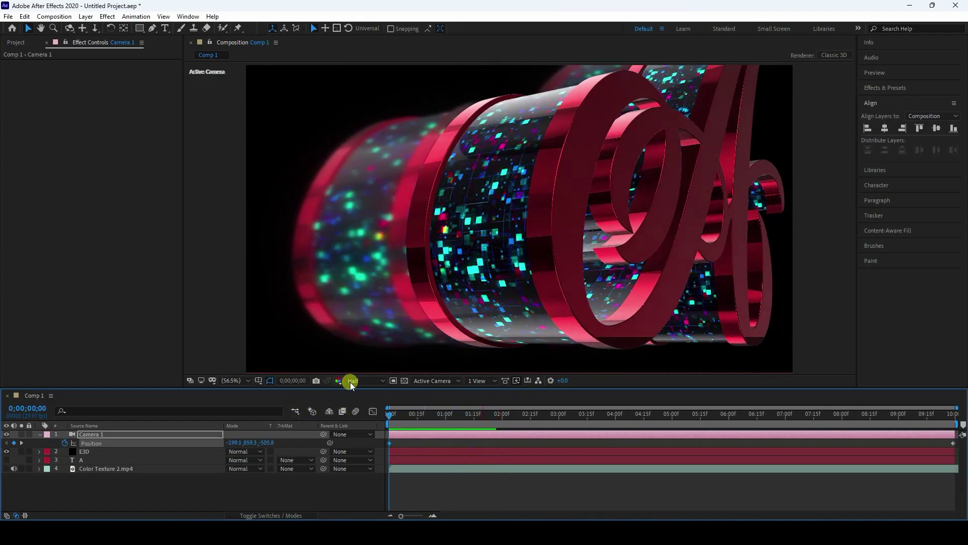
left_click(366, 382)
left_click(360, 404)
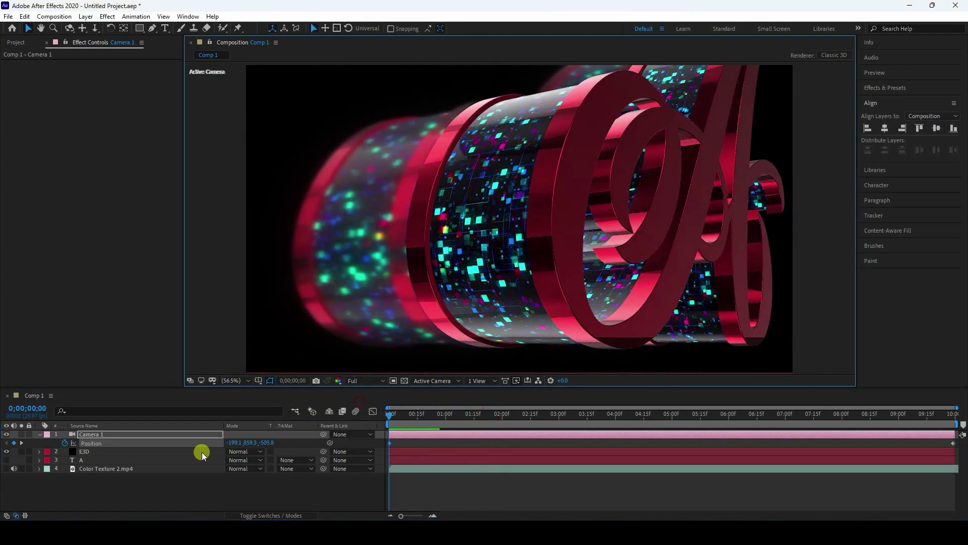
left_click(34, 432)
left_click(39, 433)
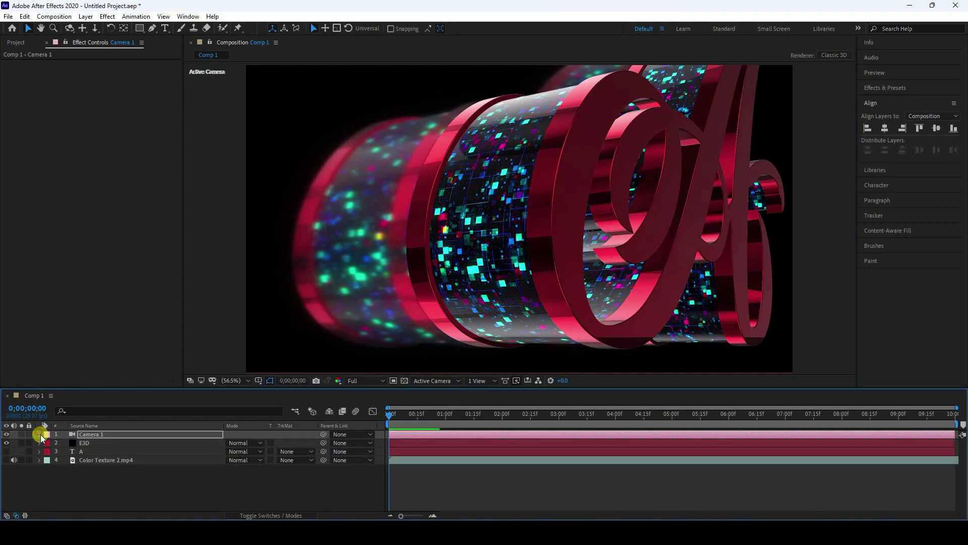
left_click(85, 442)
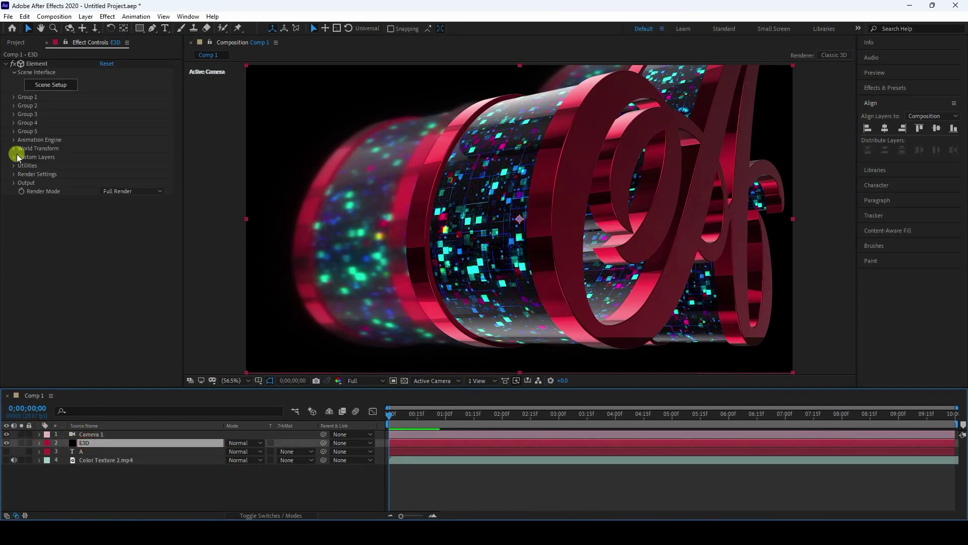
Set the Element effect's Add Lighting to Aqua.
left_click(13, 174)
left_click(22, 191)
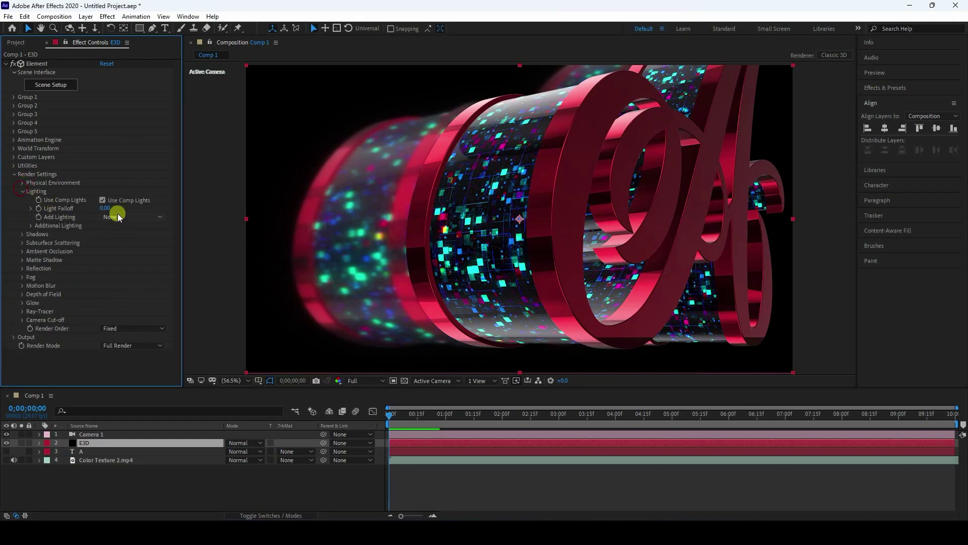
left_click(118, 217)
left_click(131, 385)
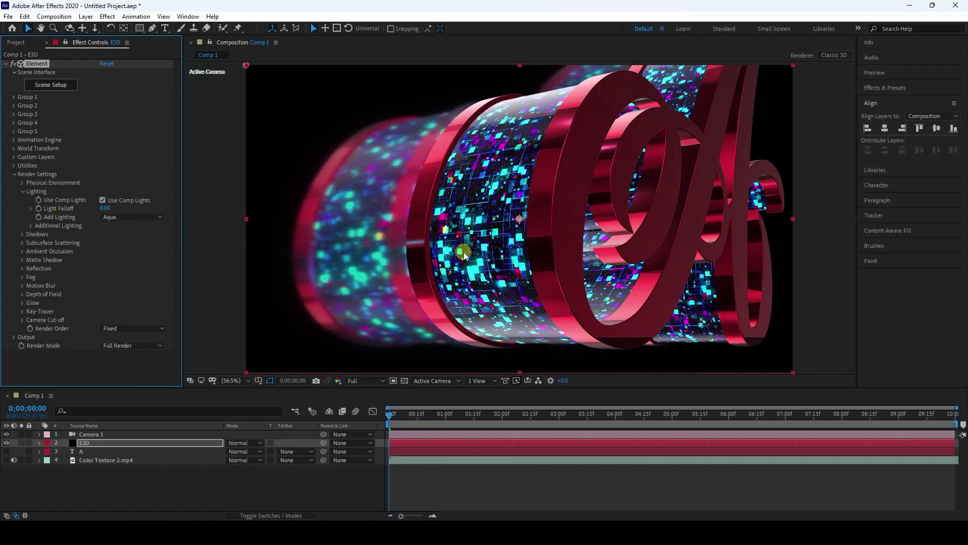
left_click(22, 191)
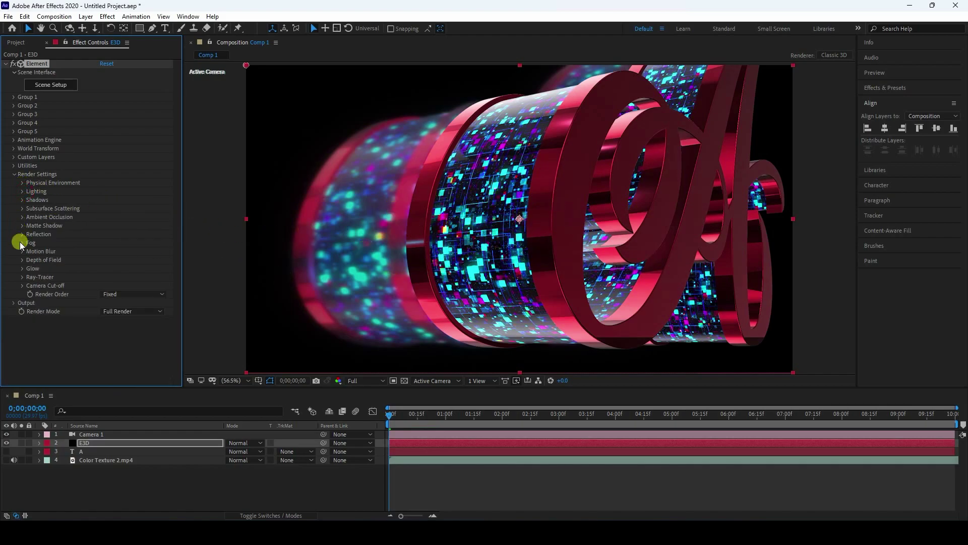
Enable SSAO ambient occlusion at intensity 3.0 with High quality, then preview.
left_click(23, 217)
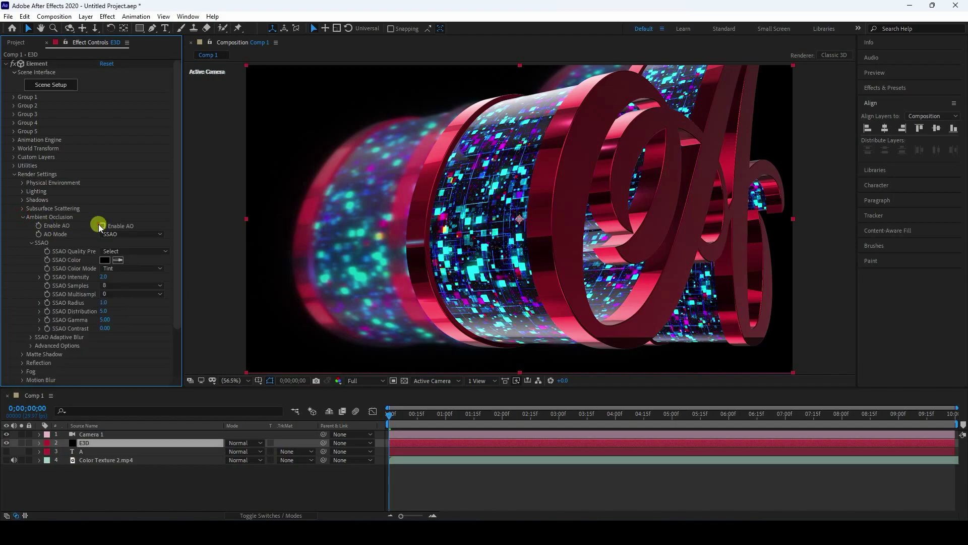
left_click(101, 224)
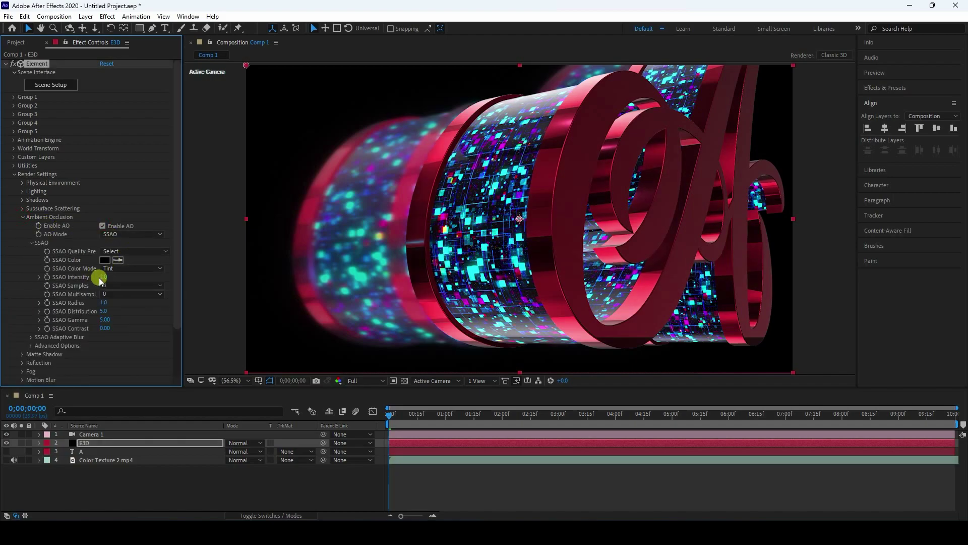
type("3")
key("Return")
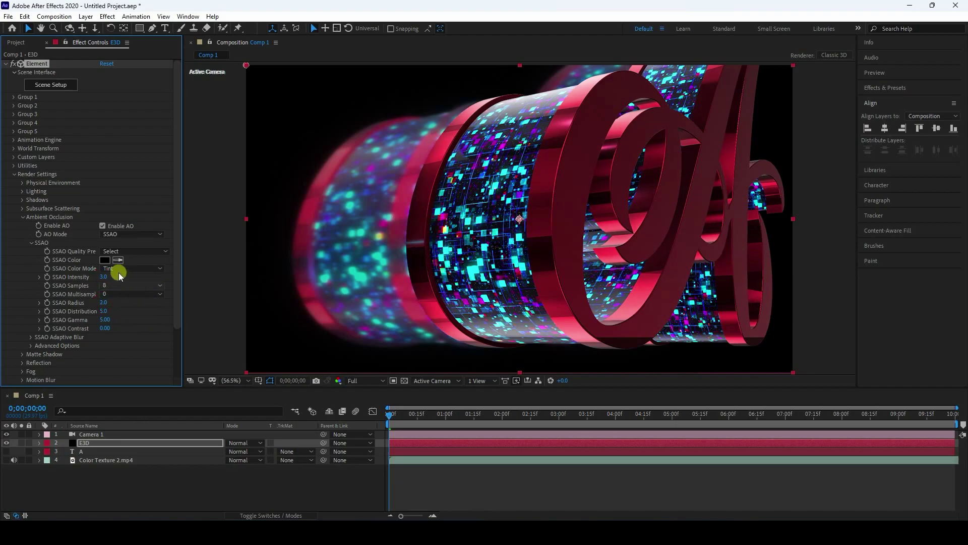
left_click(118, 250)
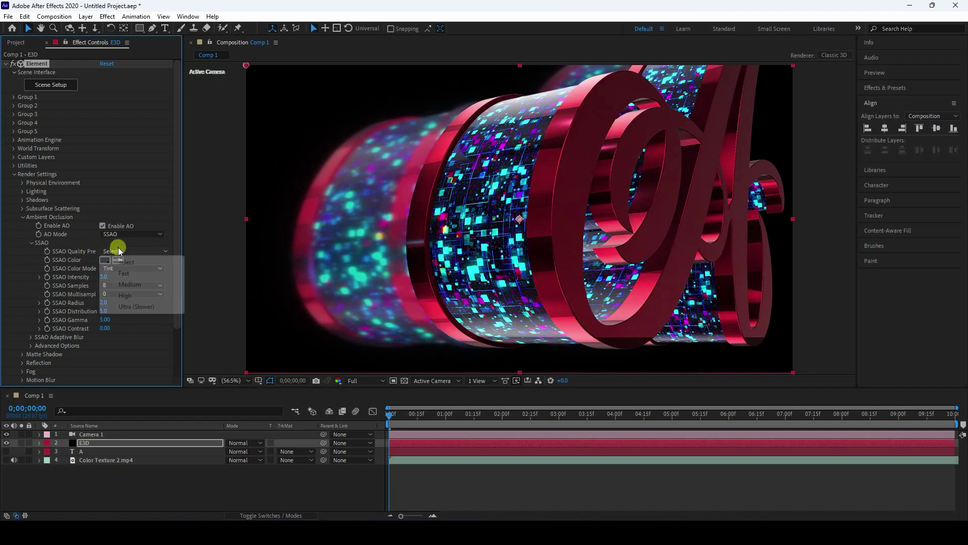
left_click(130, 294)
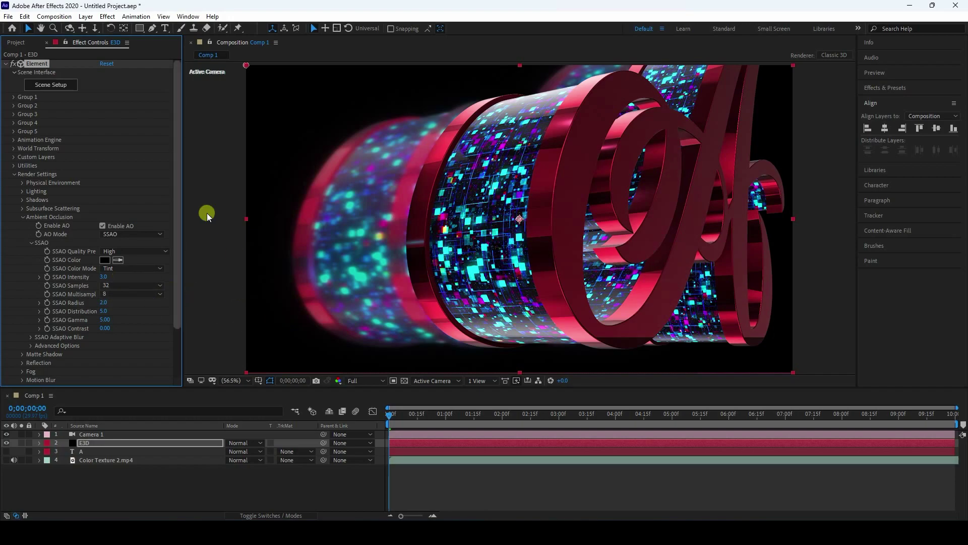
left_click(13, 174)
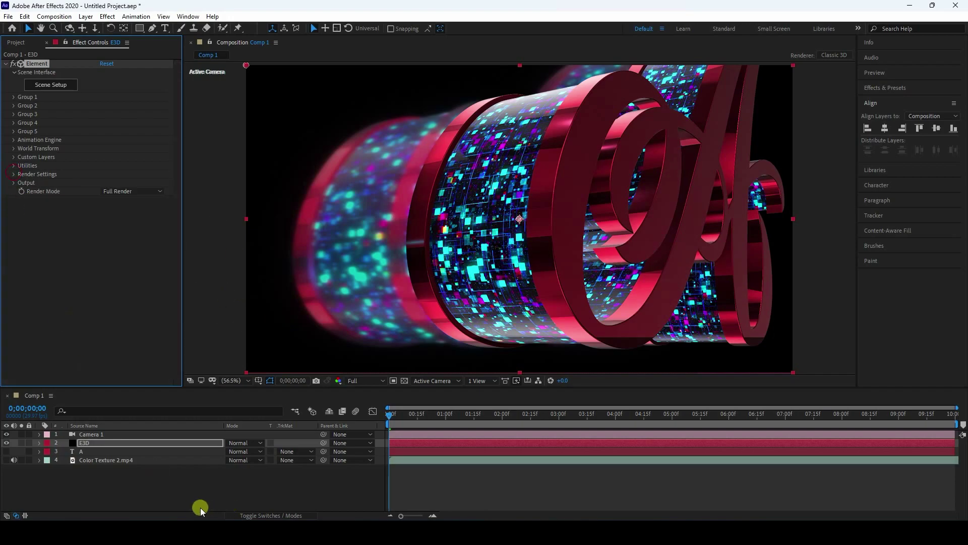
left_click(165, 494)
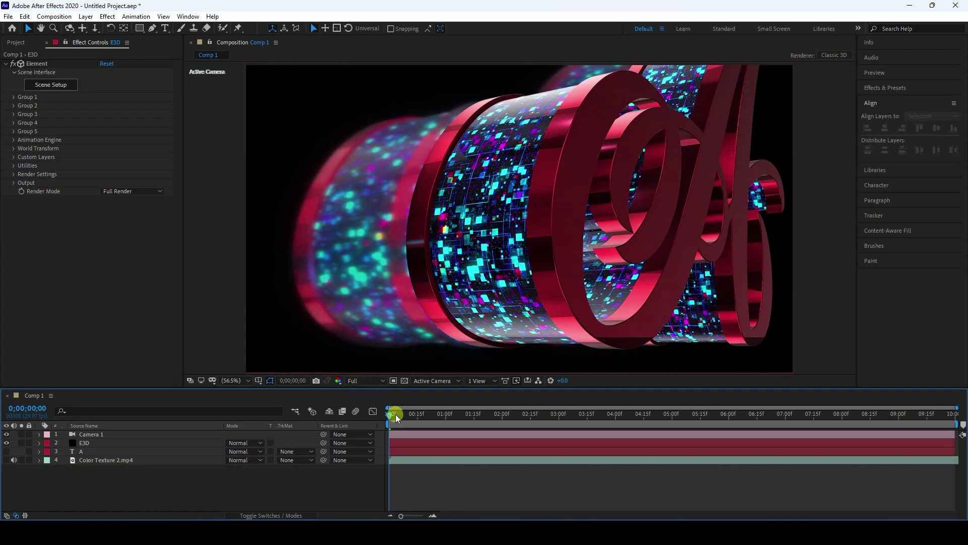
key("space")
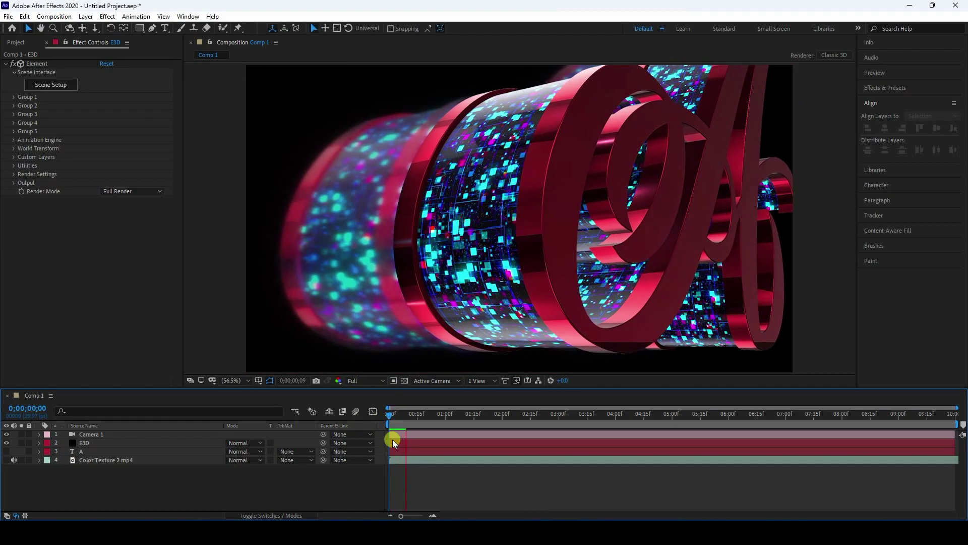
Duplicate the E3D layer and name the copy E3D GLOW.
left_click(404, 415)
left_click_drag(404, 418, 389, 415)
left_click(150, 473)
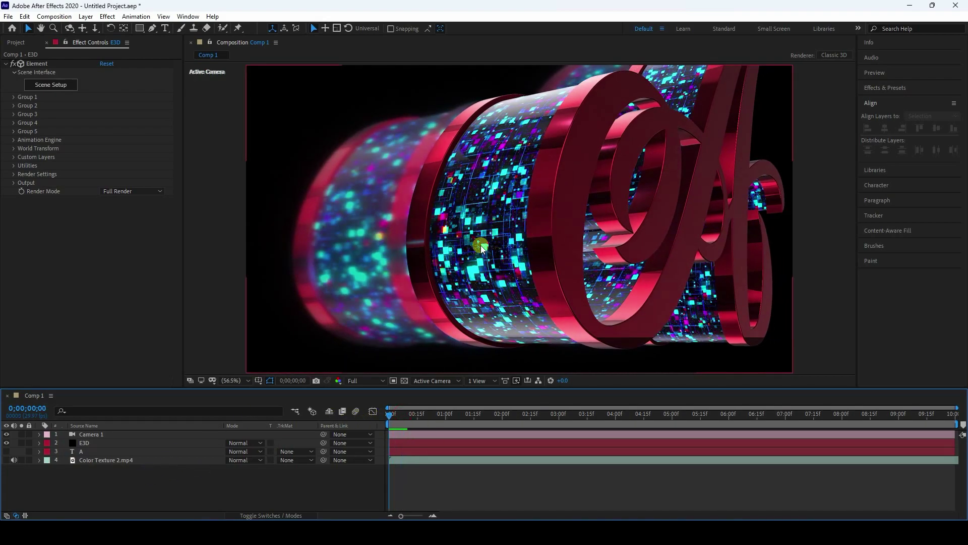
left_click(84, 443)
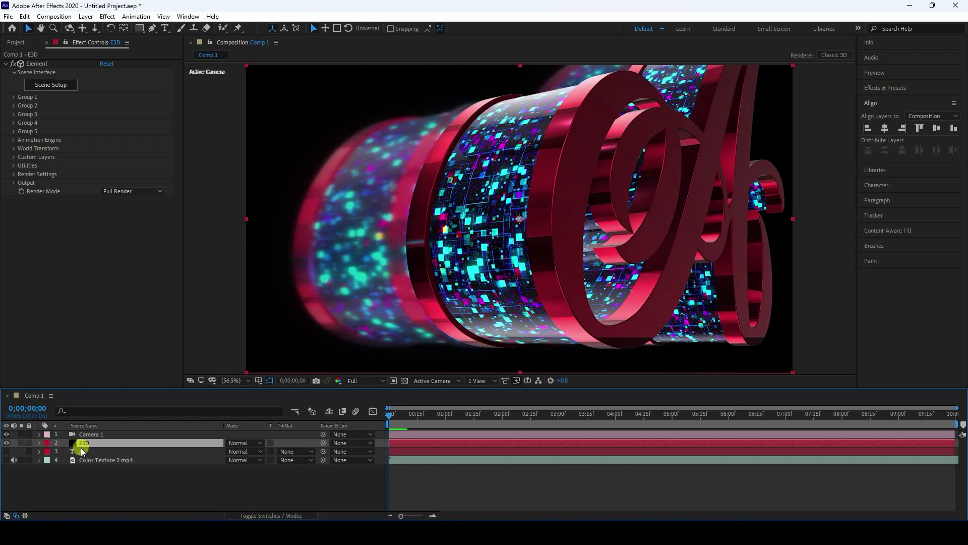
key("ctrl+d")
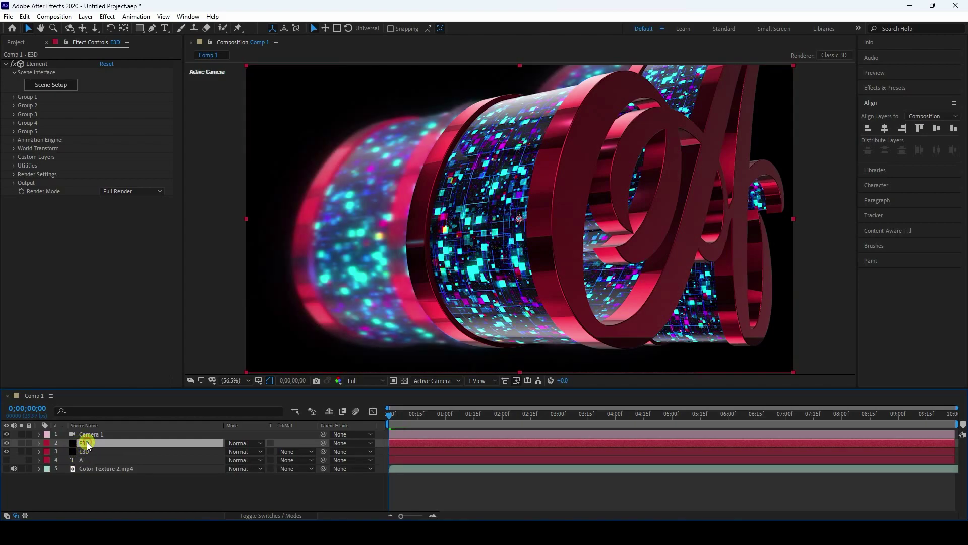
right_click(87, 445)
left_click(119, 423)
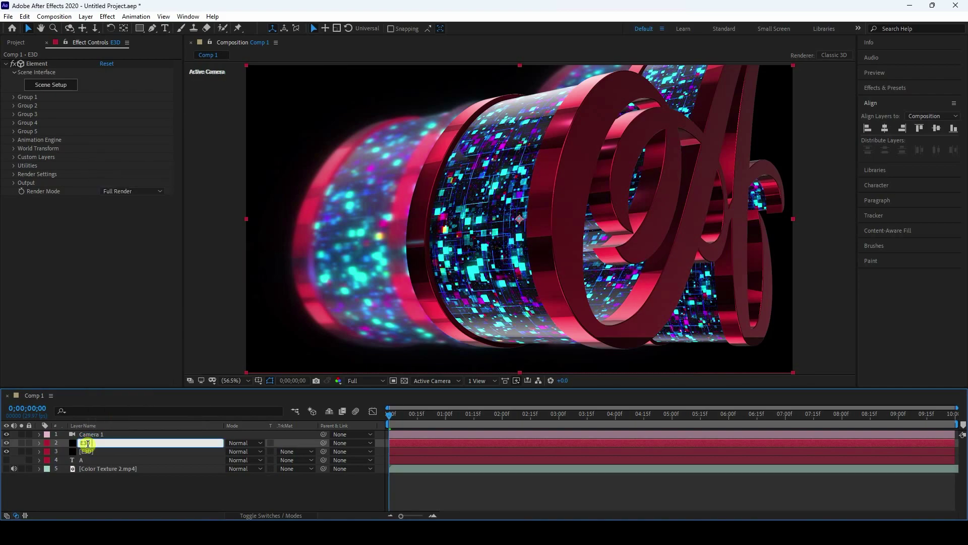
key("Return")
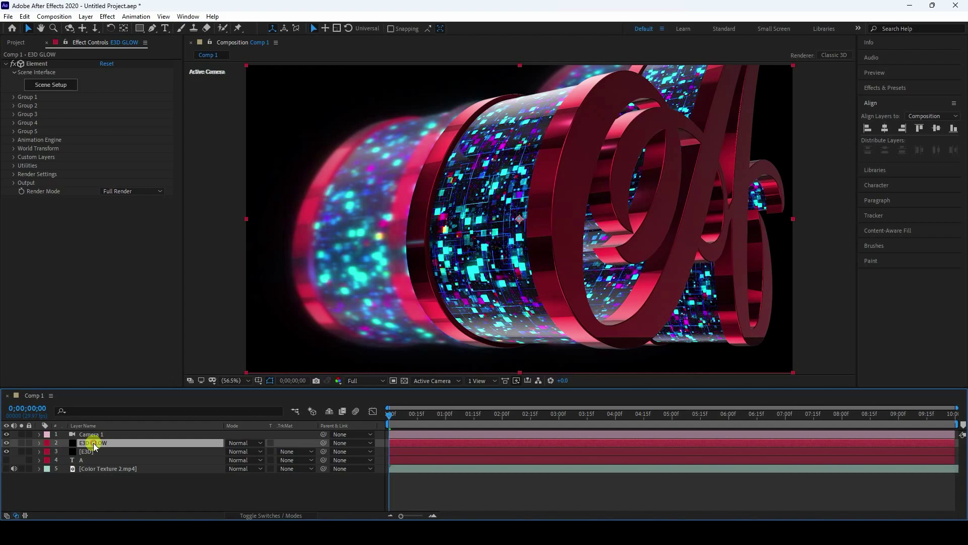
Show only the Illumination pass on E3D GLOW and set its blend mode to Add.
left_click(11, 183)
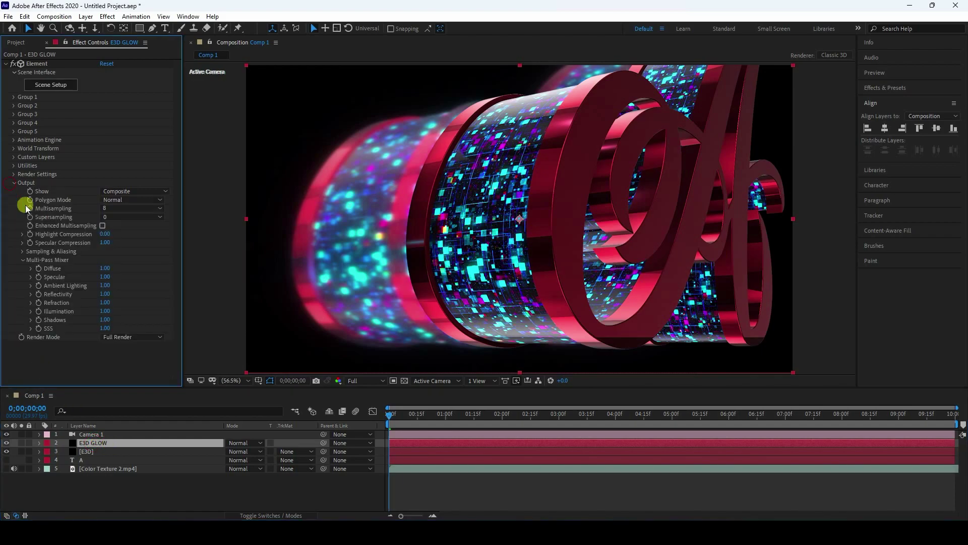
left_click(121, 191)
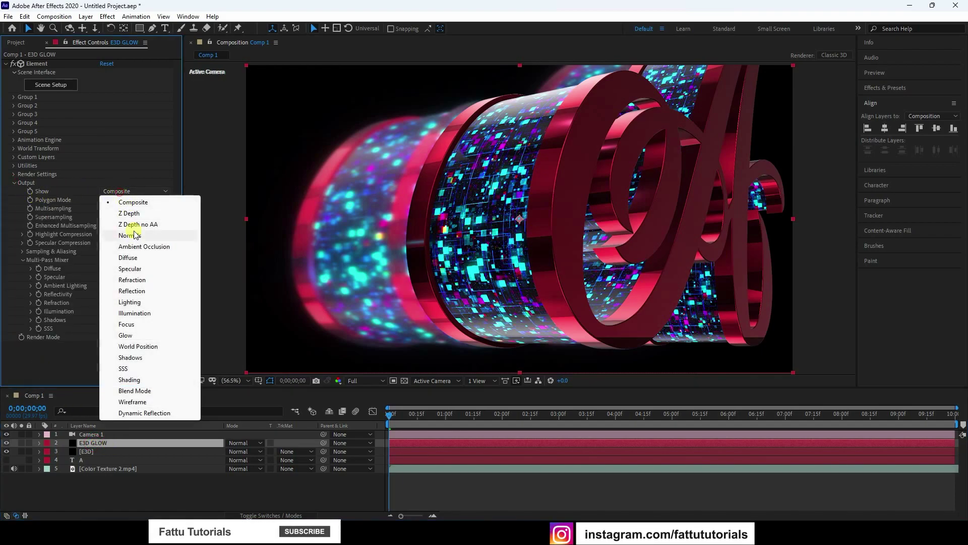
left_click(138, 314)
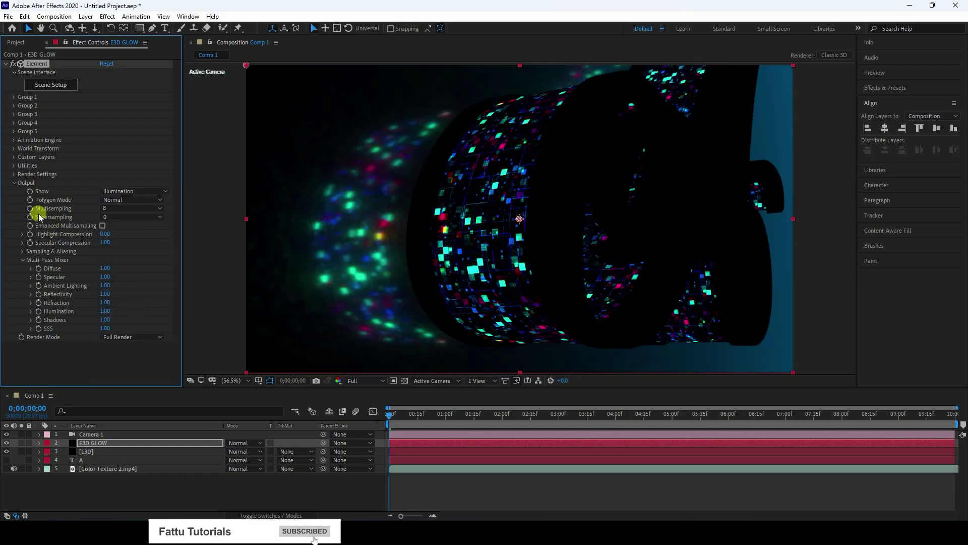
left_click(13, 182)
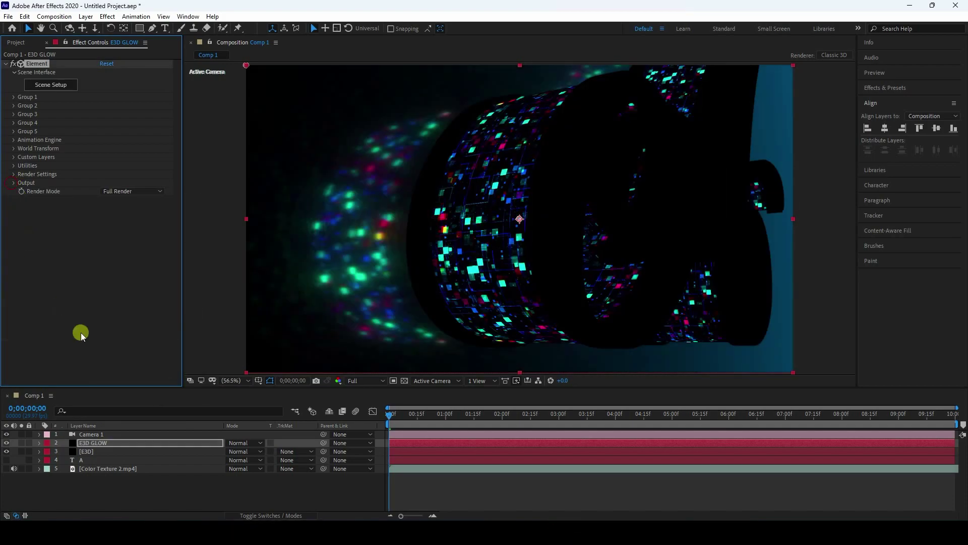
left_click(242, 440)
left_click(279, 180)
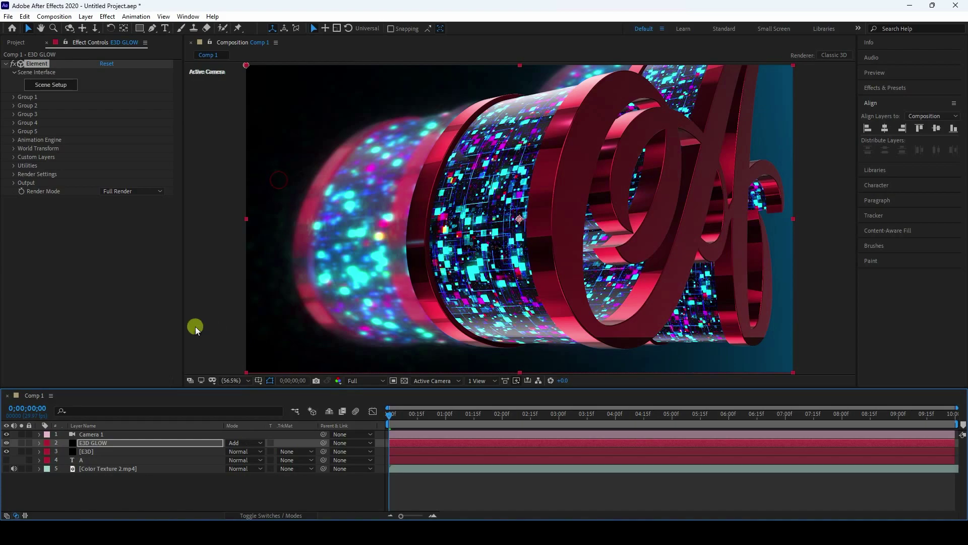
Create a new adjustment layer and move it to the top of the layer stack.
right_click(118, 489)
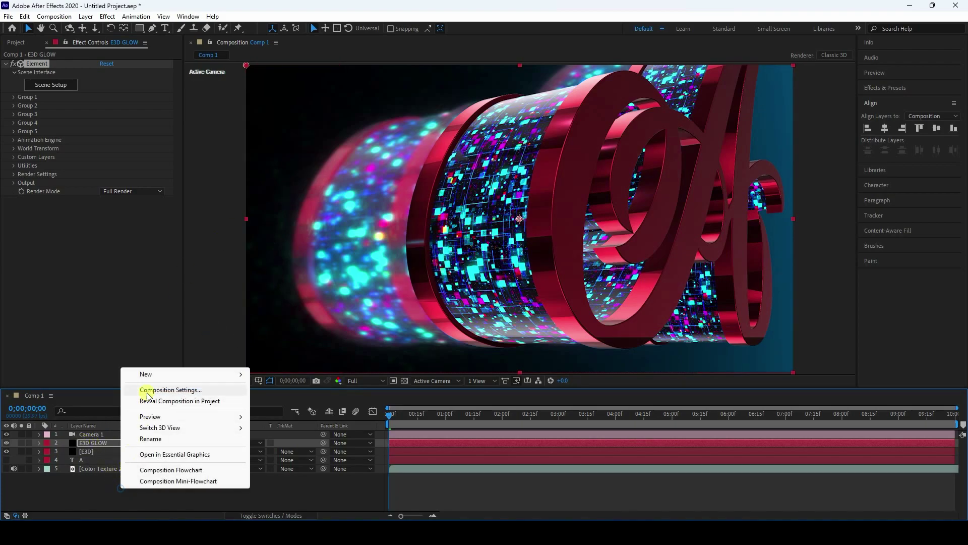
mouse_move(144, 373)
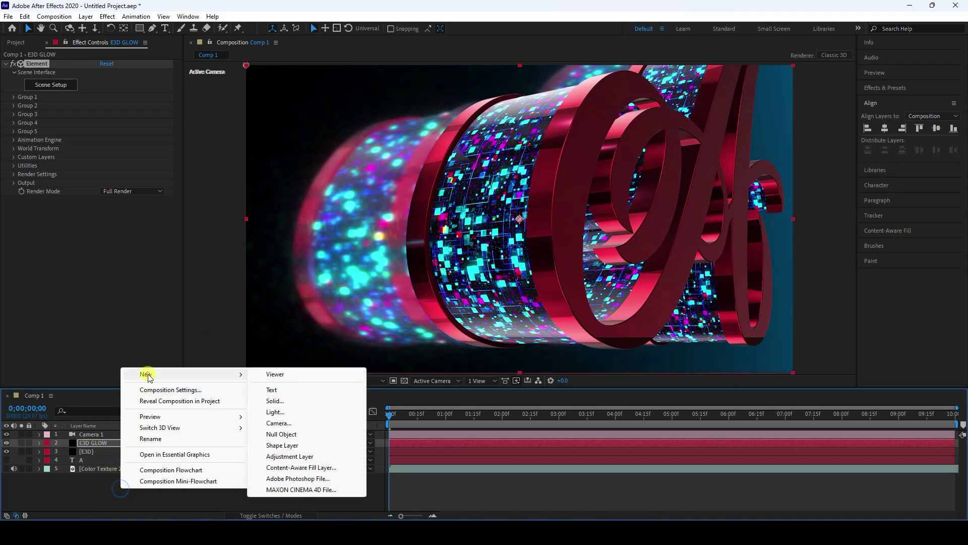
left_click(279, 457)
left_click_drag(107, 443, 108, 434)
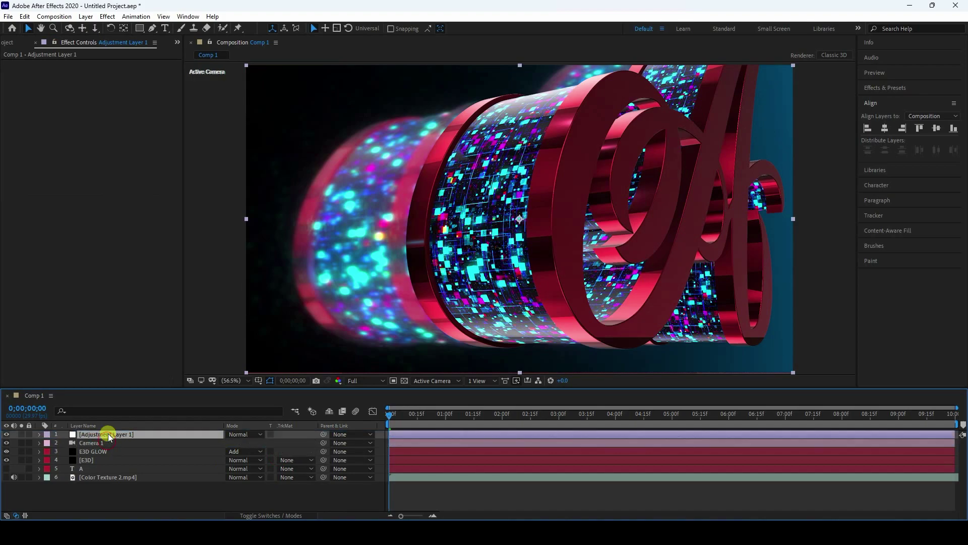
Apply Glow to the adjustment layer with Threshold 100% and Radius 100.
left_click(876, 89)
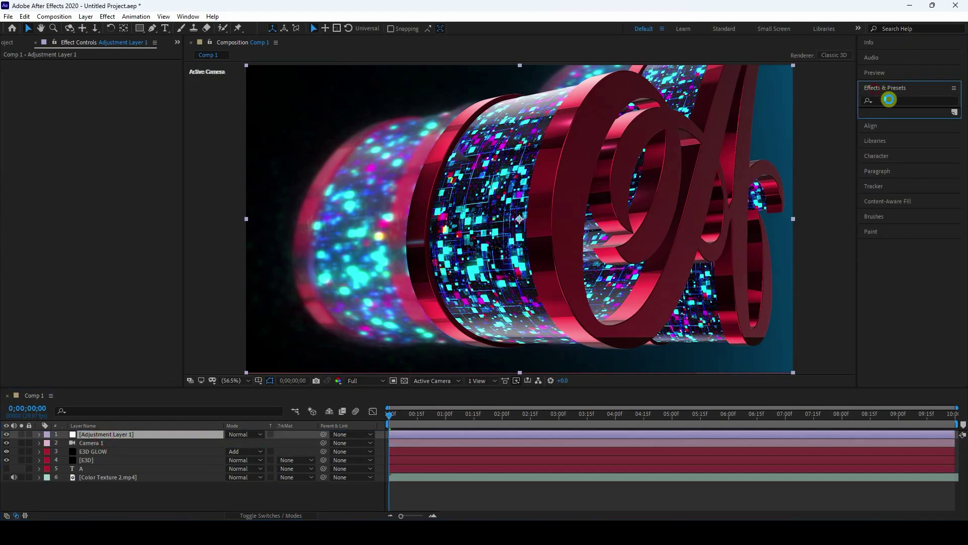
left_click(887, 101)
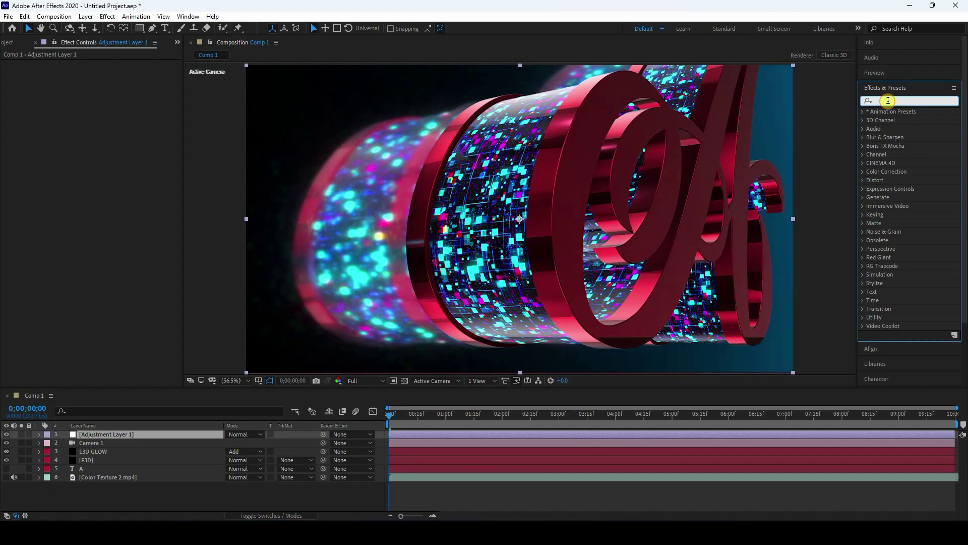
type("glow")
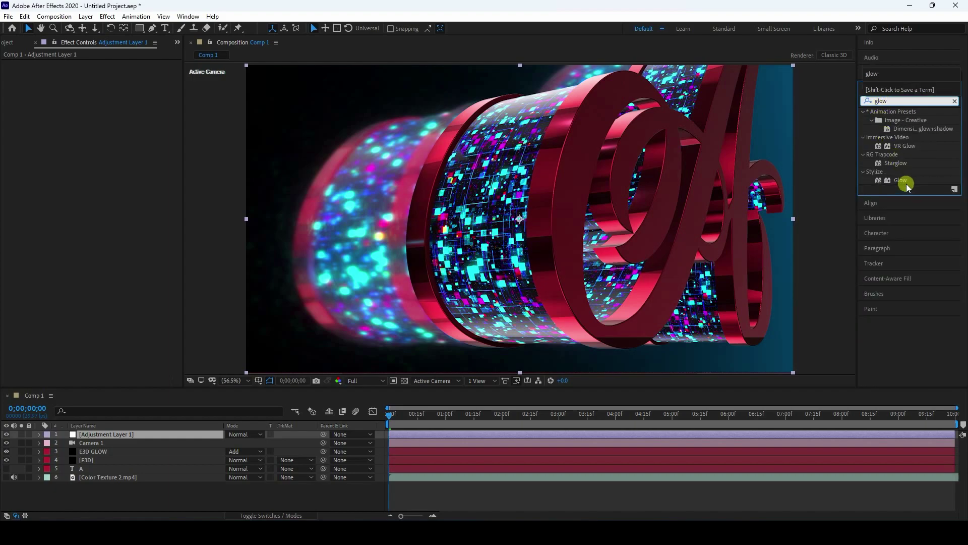
left_click_drag(906, 185, 120, 431)
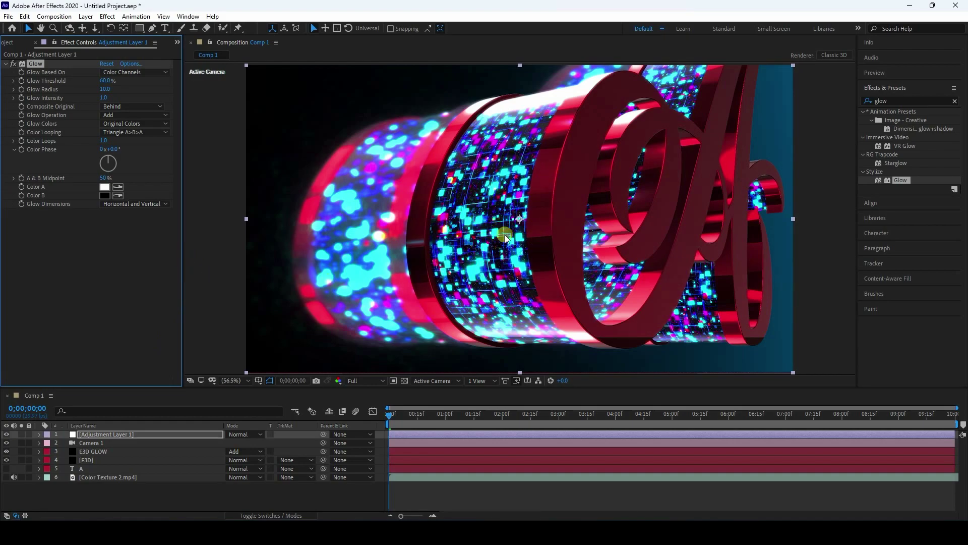
key("slash")
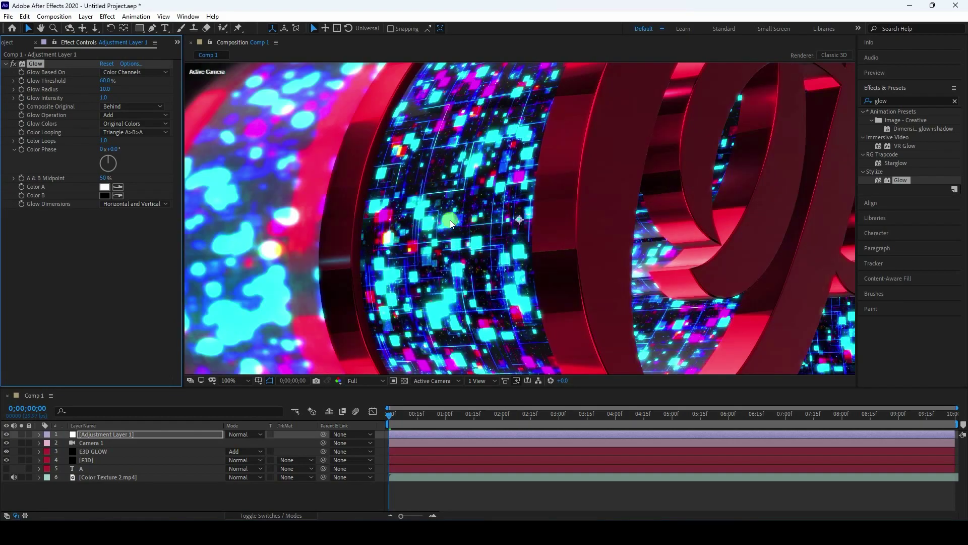
key("comma")
key("comma")
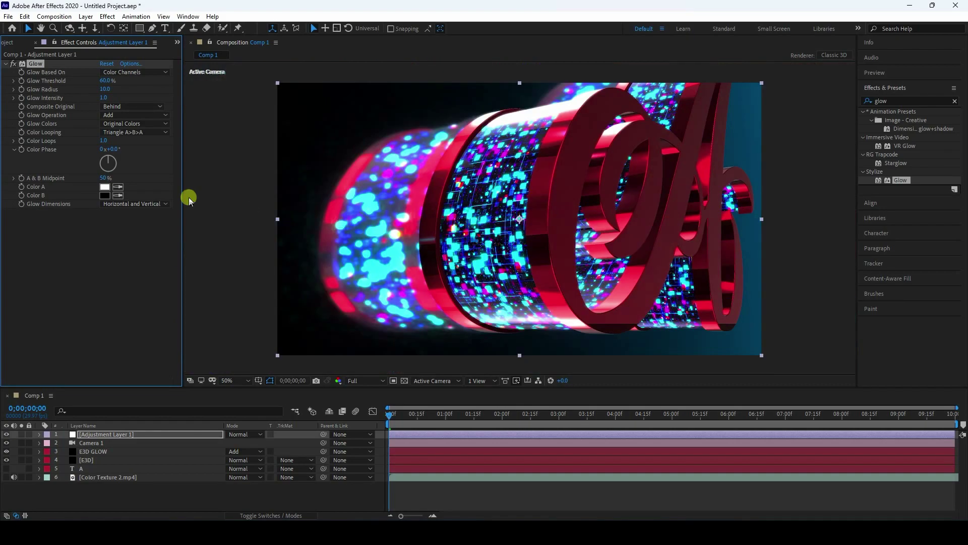
left_click(105, 91)
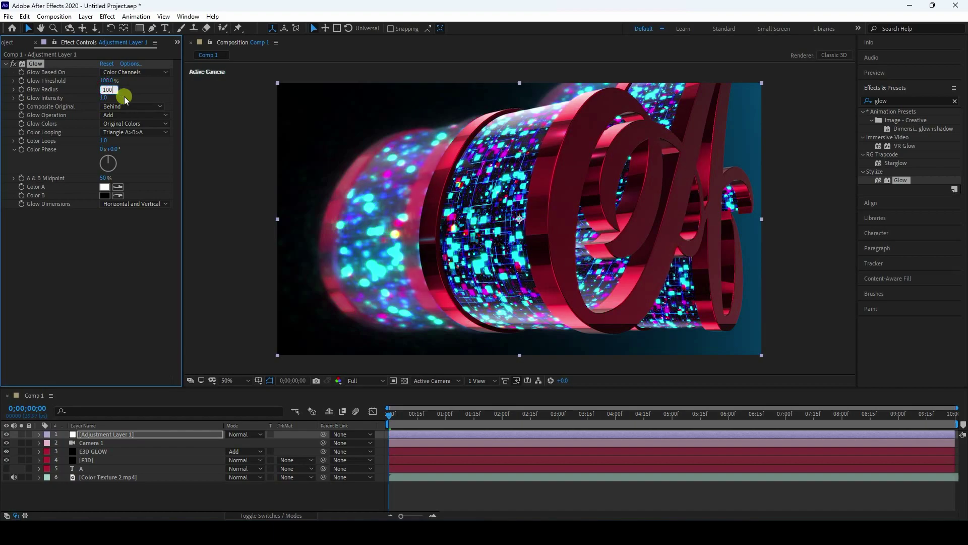
left_click(6, 63)
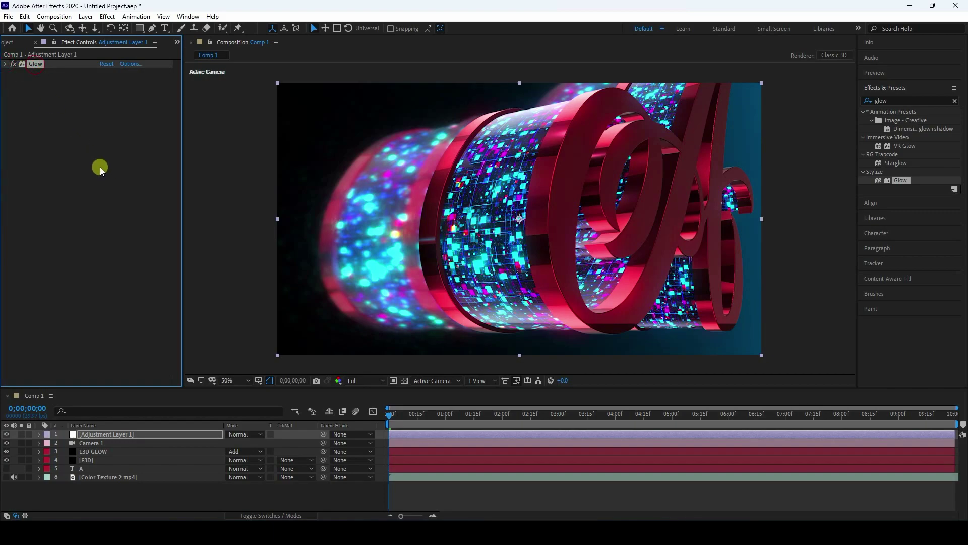
Duplicate the Glow as Glow 2 at Radius 300 and preview the result.
key("ctrl+d")
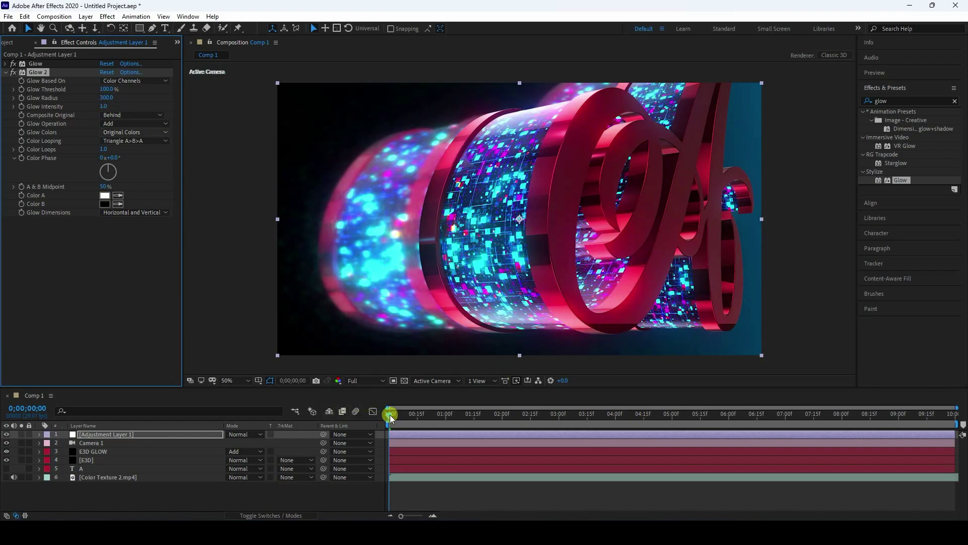
left_click(391, 415)
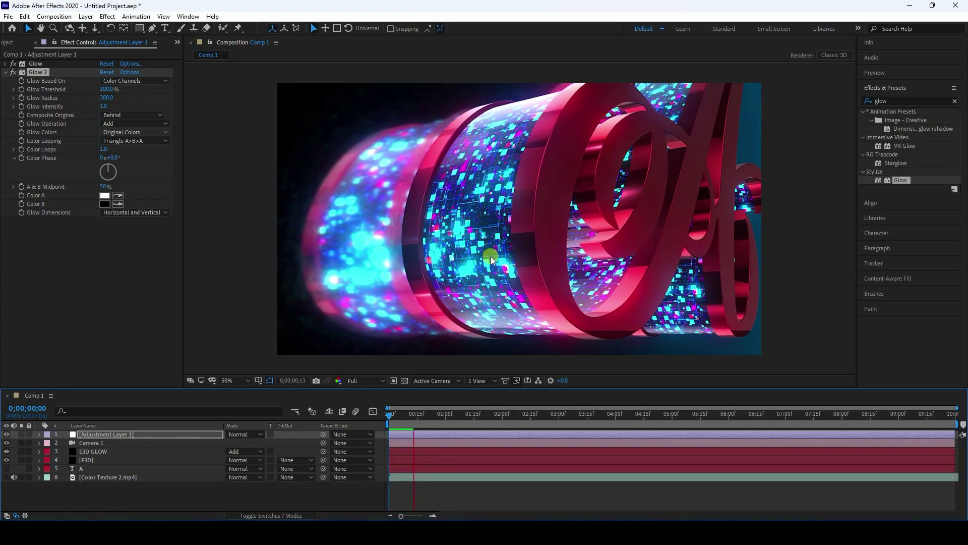
left_click(398, 437)
Set Camera 1's Blur Level to 50% and Aperture to 50 pixels, and turn Depth of Field on.
left_click_drag(412, 415, 356, 415)
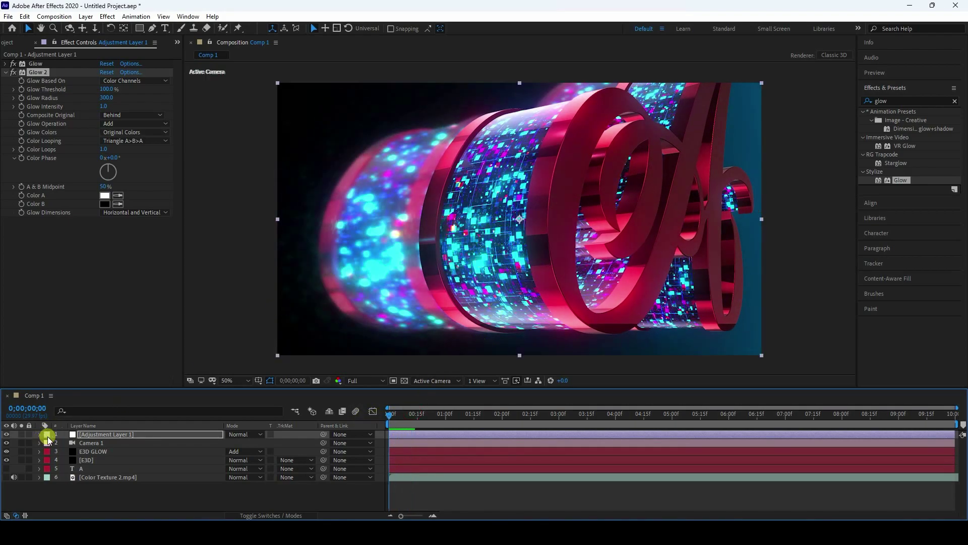
left_click(95, 442)
left_click(39, 442)
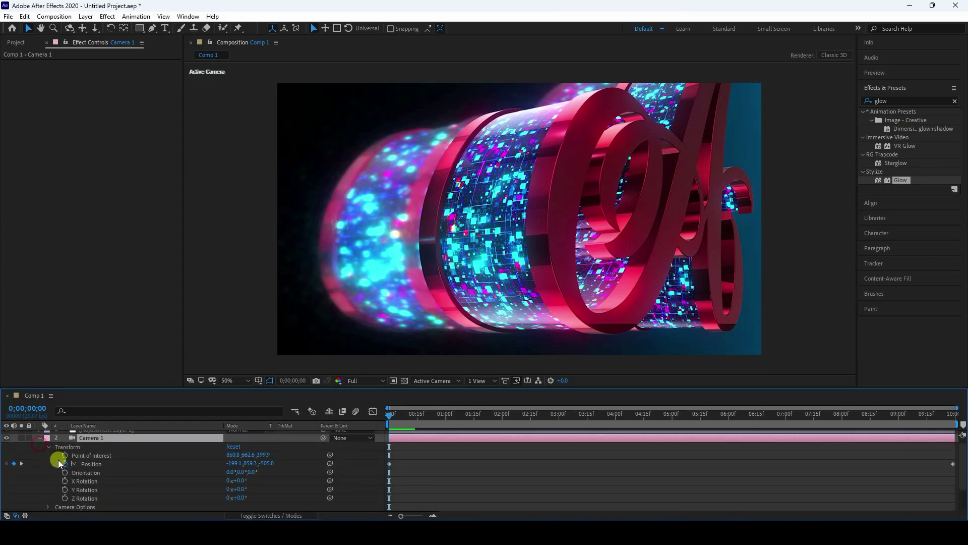
left_click(47, 447)
left_click(48, 460)
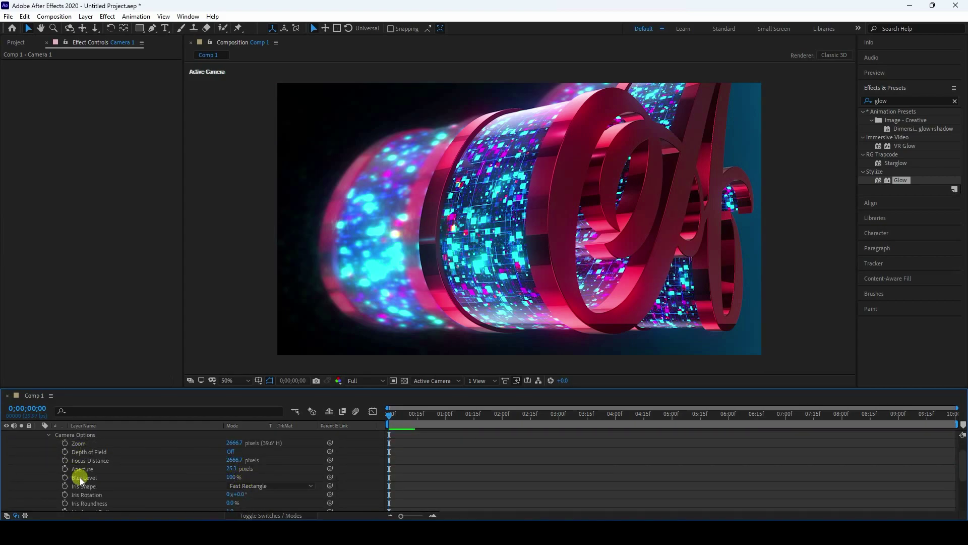
left_click(233, 476)
key("Return")
left_click(231, 468)
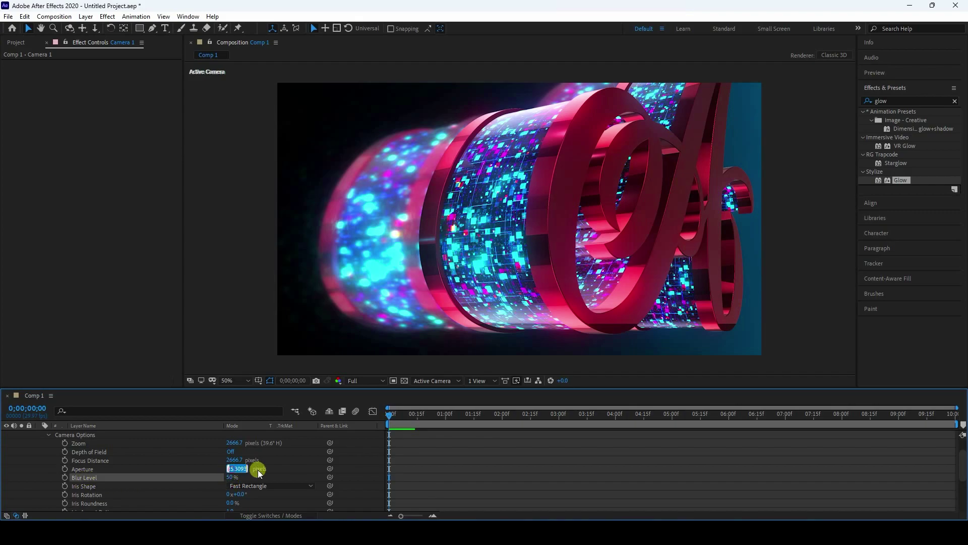
key("Return")
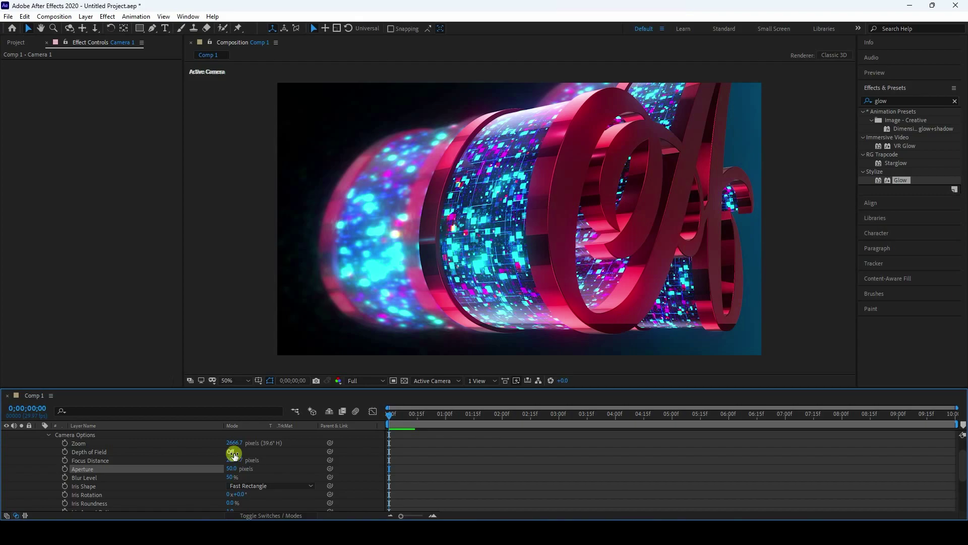
left_click(233, 453)
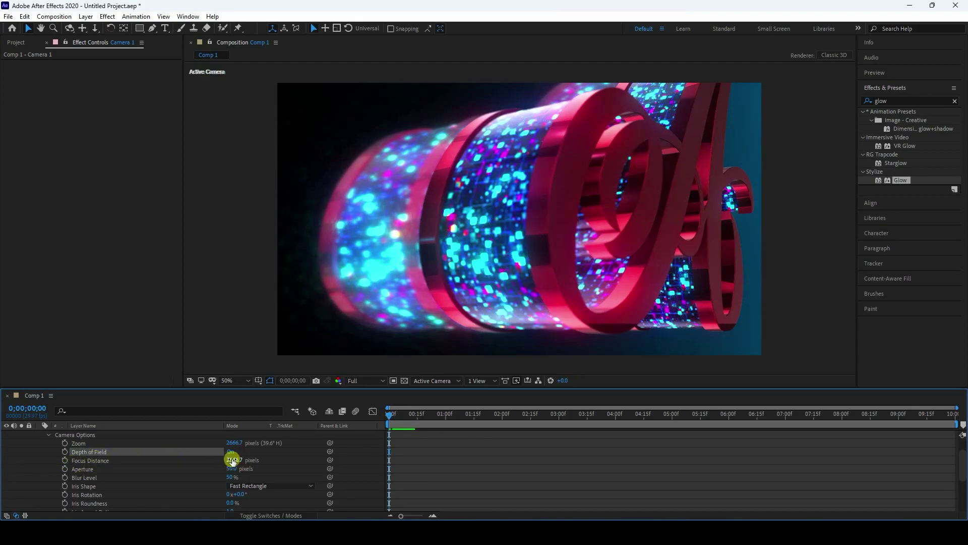
Keyframe Camera 1's Focus Distance at 800 at the start of the timeline.
left_click(72, 462)
scroll(40, 455, "up", 3)
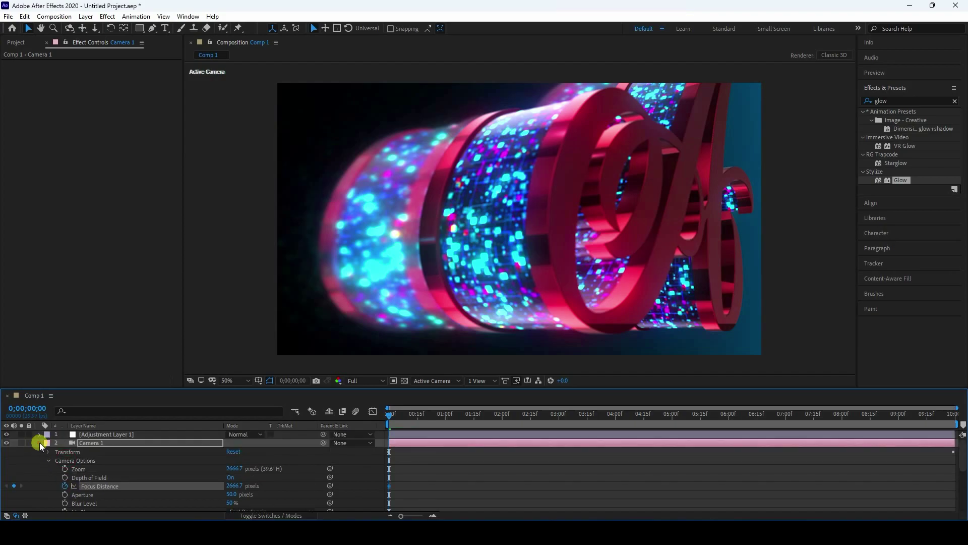
left_click(39, 443)
left_click(99, 444)
left_click(96, 443)
key("u")
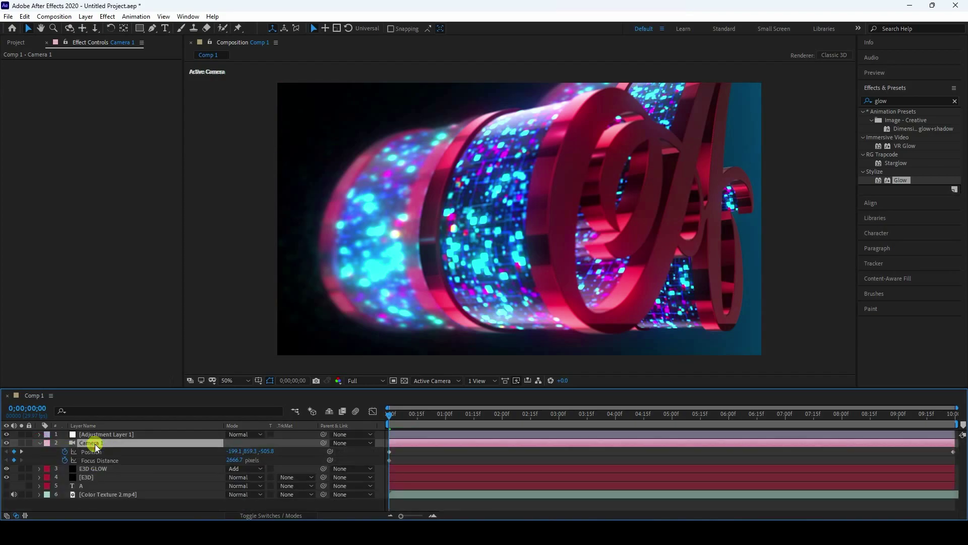
left_click(234, 459)
type("800")
key("Return")
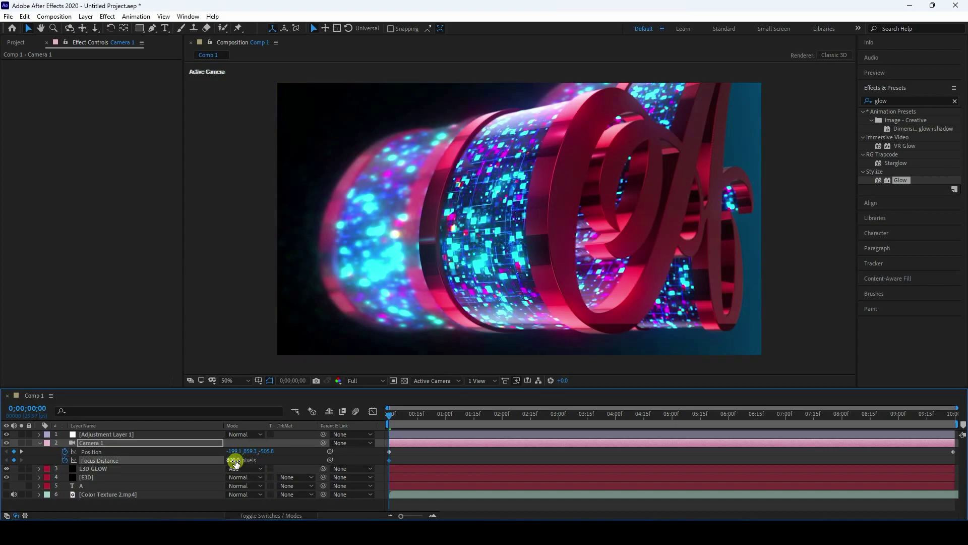
Try a 500-pixel Focus Distance keyframe at five seconds and check other times.
left_click(673, 415)
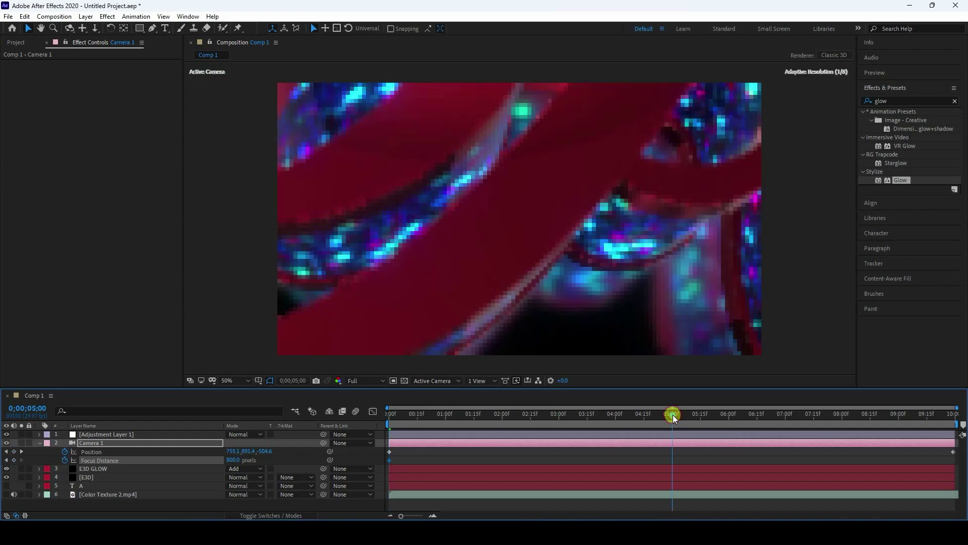
left_click(231, 460)
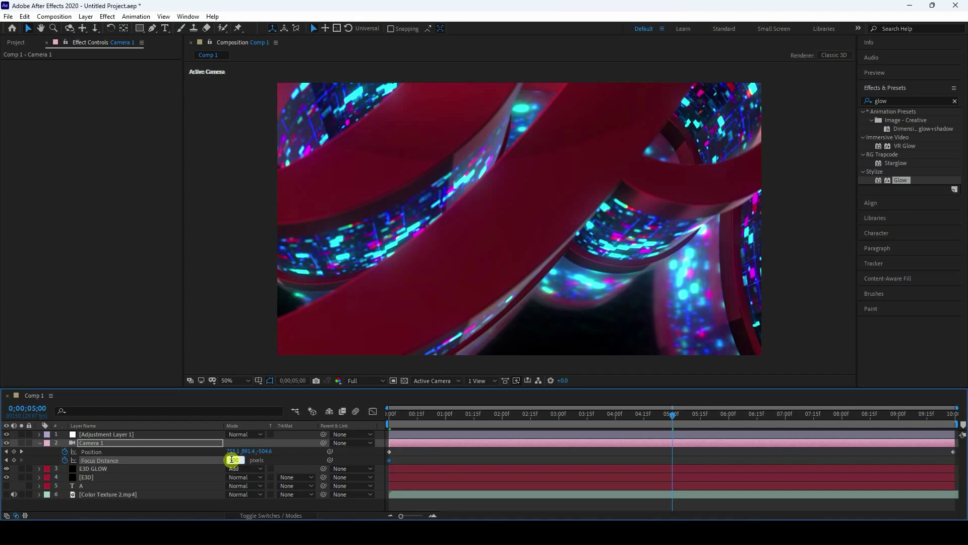
type("500")
key("Return")
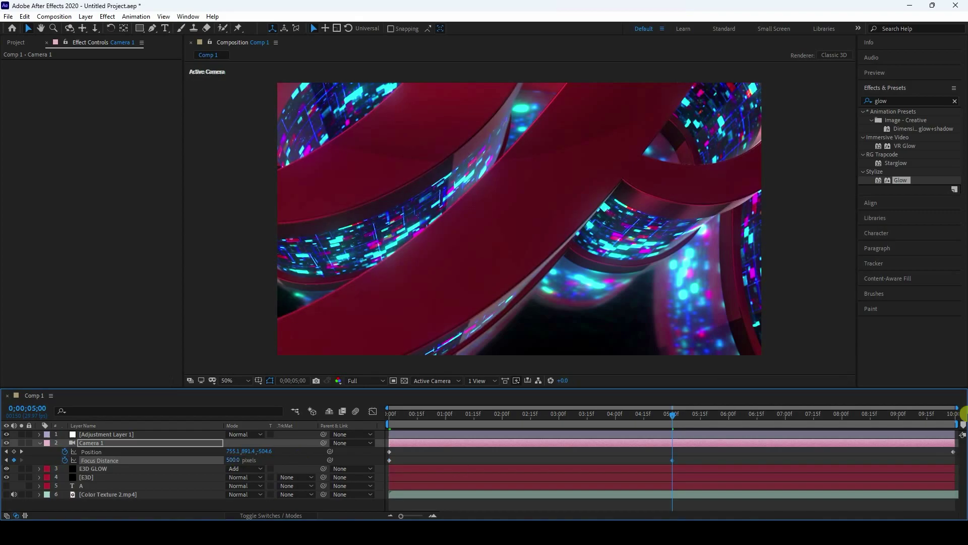
left_click(944, 413)
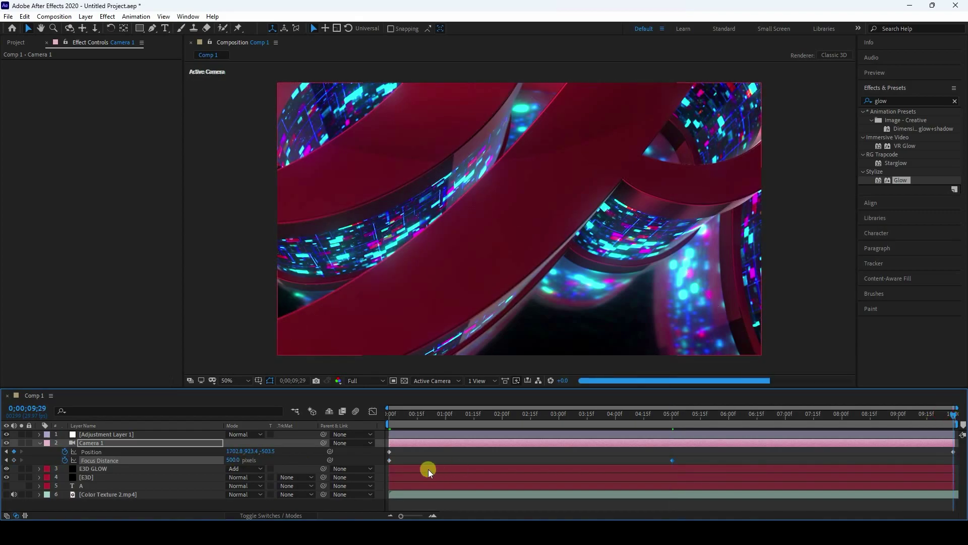
left_click(230, 460)
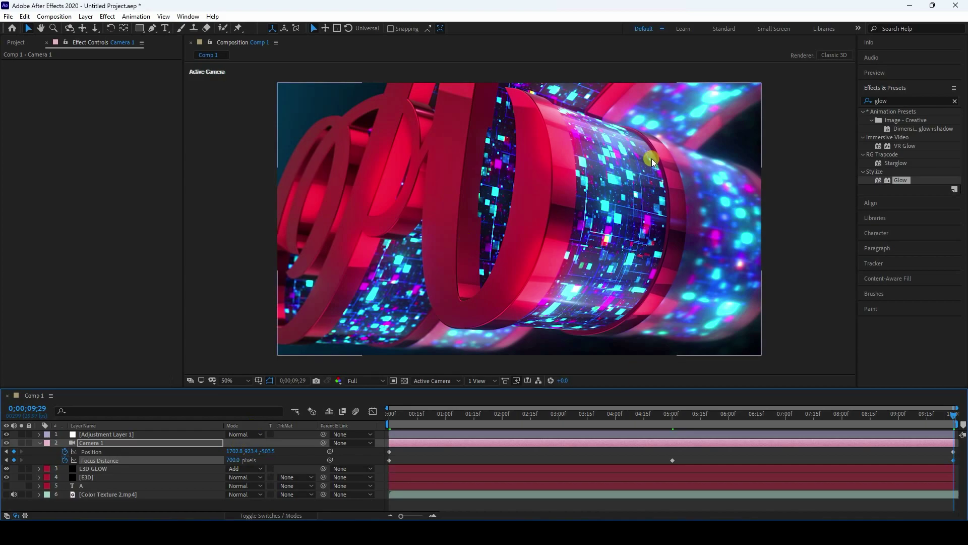
left_click(503, 414)
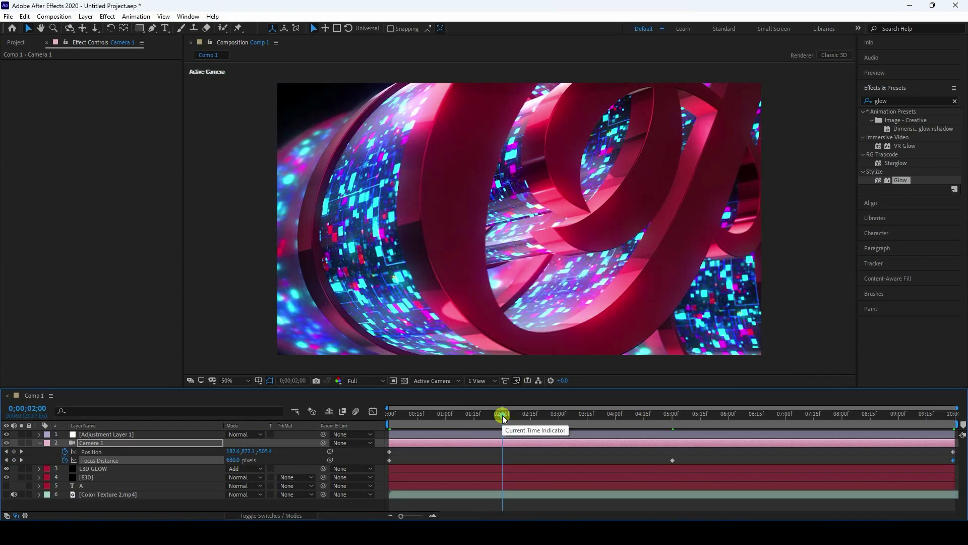
left_click(233, 459)
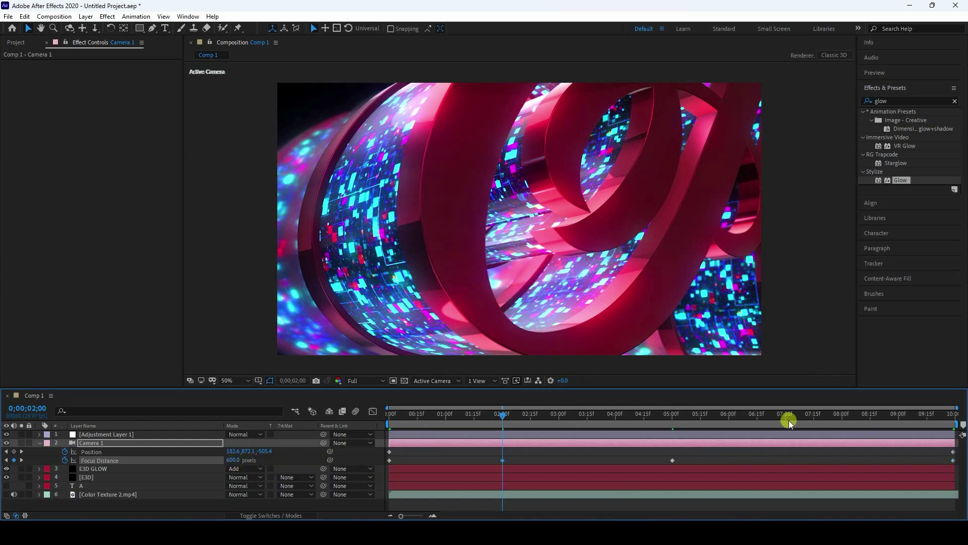
Set Camera 1's Focus Distance to 6500 pixels at the 8-second mark.
left_click(840, 414)
left_click_drag(840, 414, 842, 415)
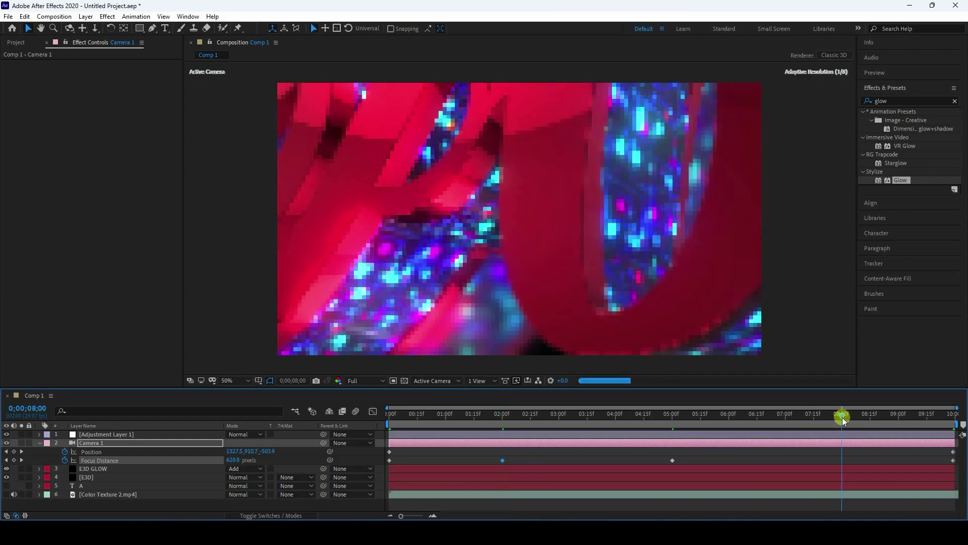
left_click(231, 460)
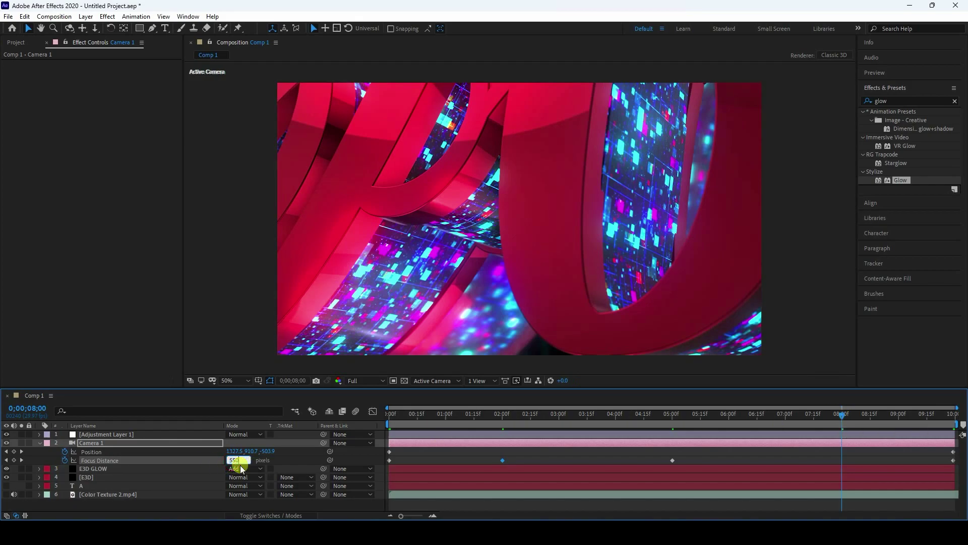
type("550")
key("Return")
left_click(235, 460)
type("6500")
key("Return")
Return to the start of the composition and preview the focus pull.
left_click_drag(842, 415, 563, 422)
key("Home")
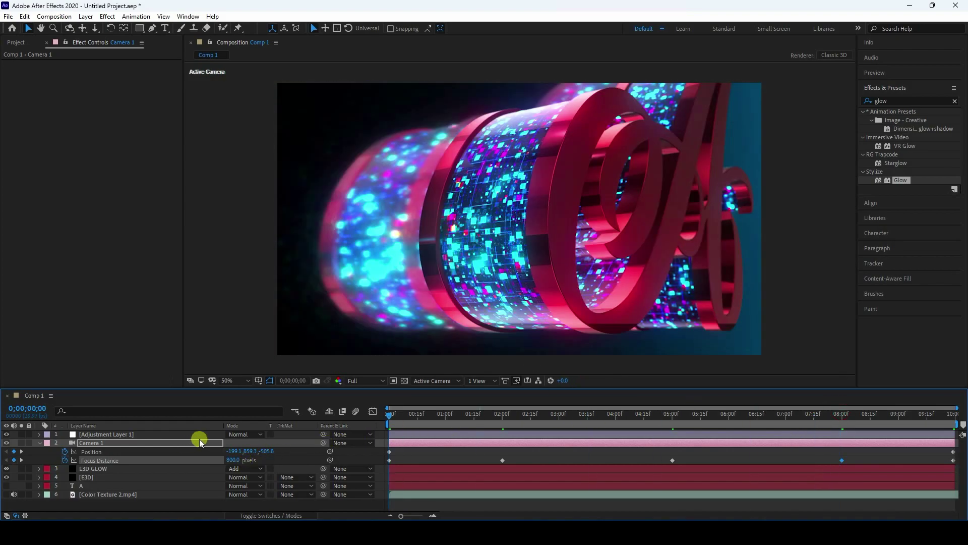
key("space")
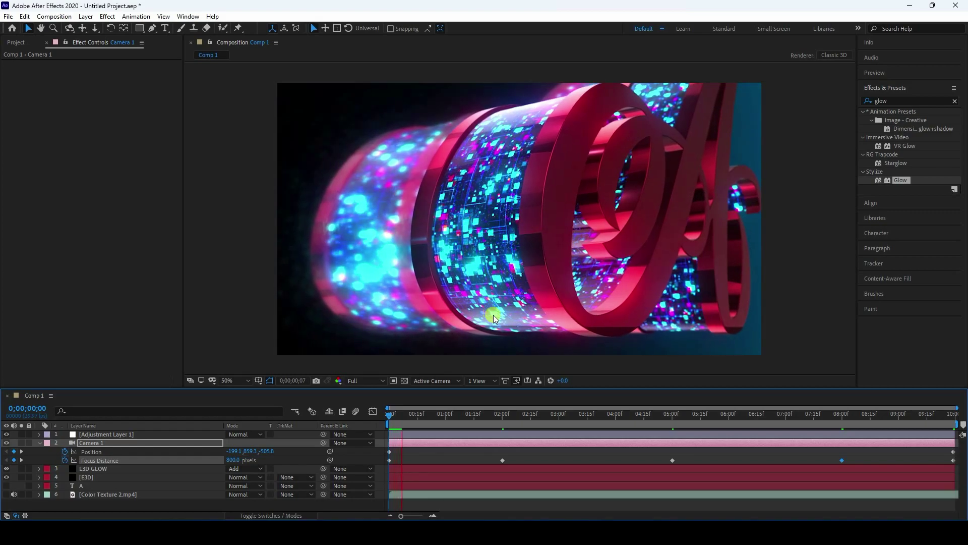
key("space")
Create a black solid named Light and move it above Adjustment Layer 1.
left_click(39, 442)
right_click(101, 491)
mouse_move(151, 377)
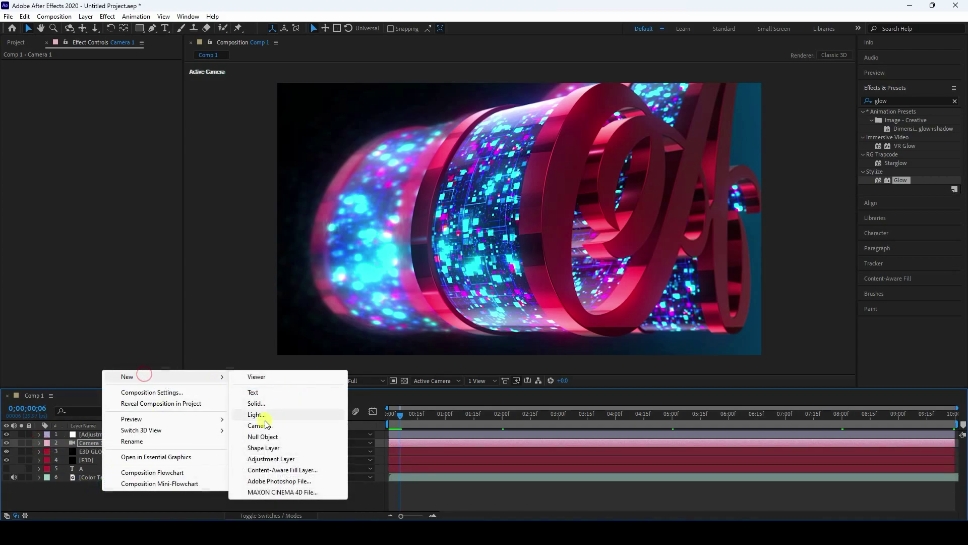
left_click(259, 404)
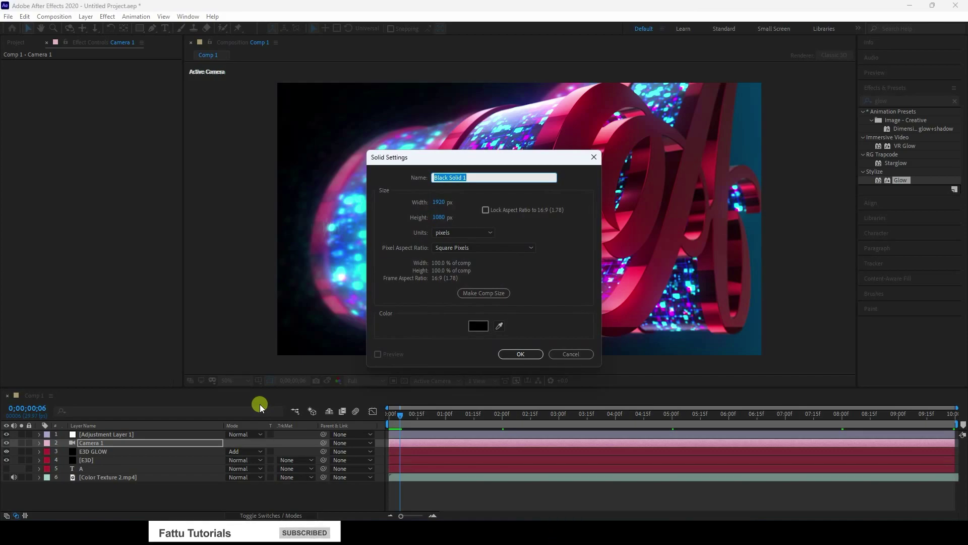
type("Ligh")
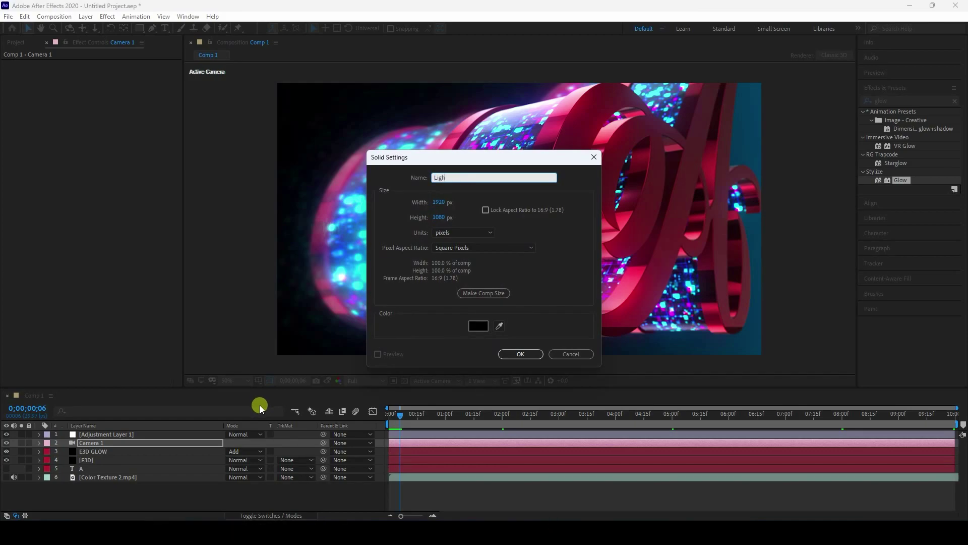
type("t")
key("Return")
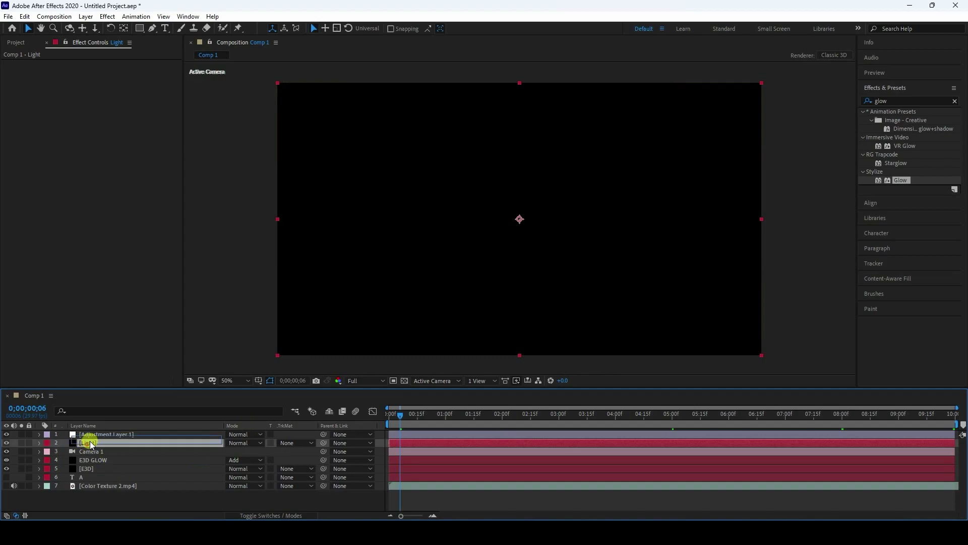
left_click_drag(91, 444, 91, 438)
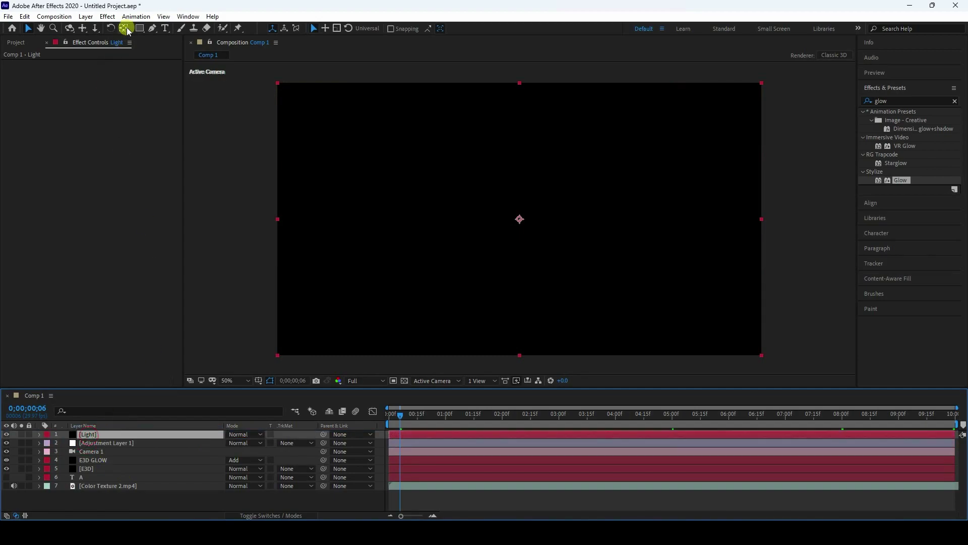
left_click(107, 16)
Apply Video Copilot Optical Flares to the Light layer and open its Options window full screen.
left_click(130, 333)
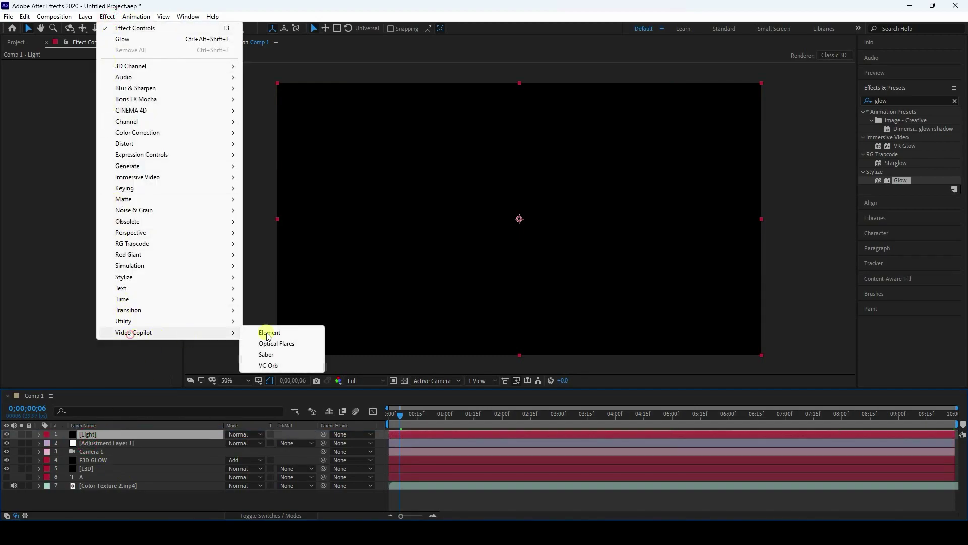
left_click(268, 343)
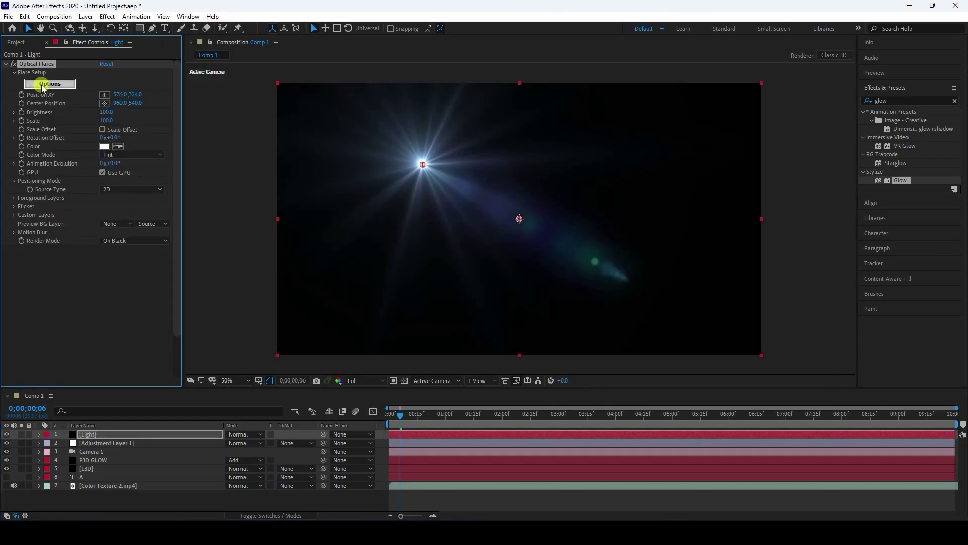
left_click(53, 86)
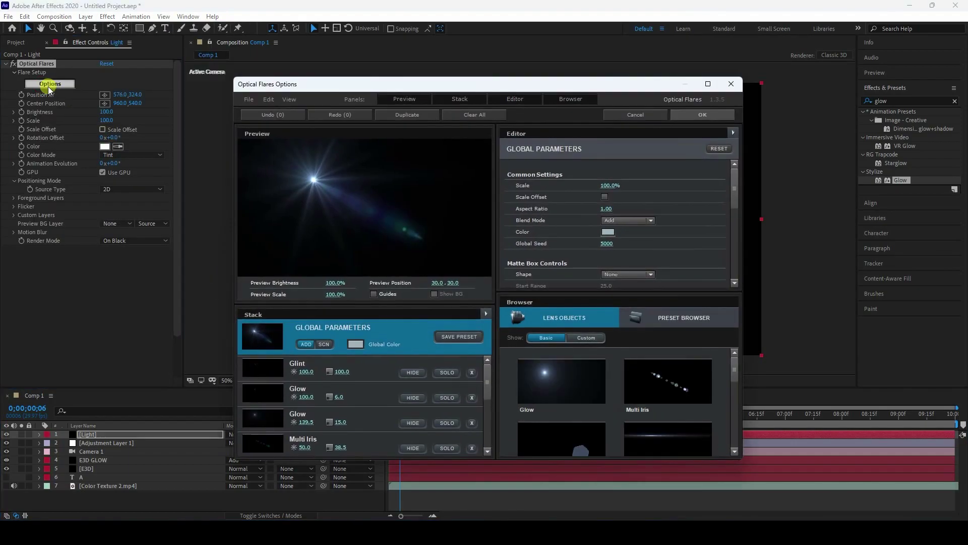
left_click(709, 84)
Load The Mighty preset from Pro_Presets 1 and confirm the flare settings.
left_click(809, 307)
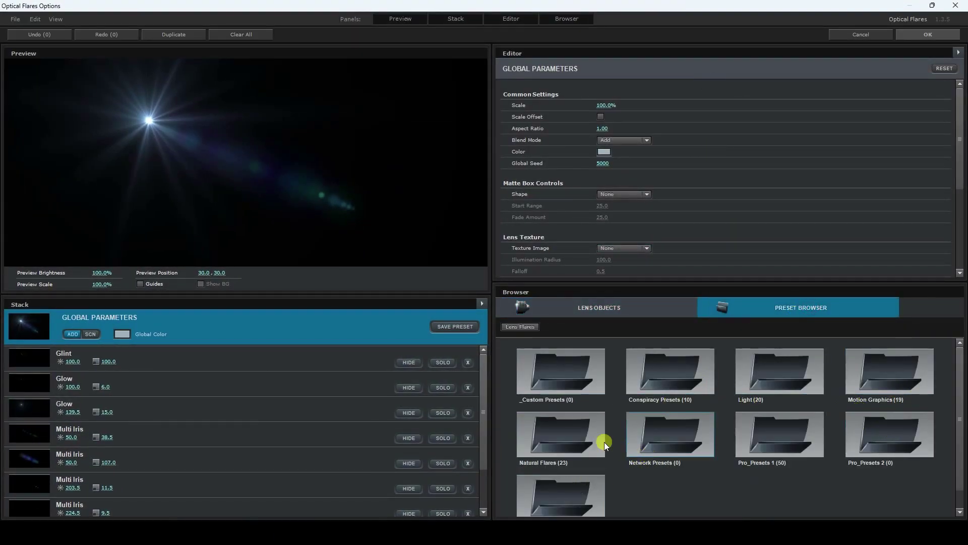
scroll(604, 441, "down", 1)
left_click(812, 409)
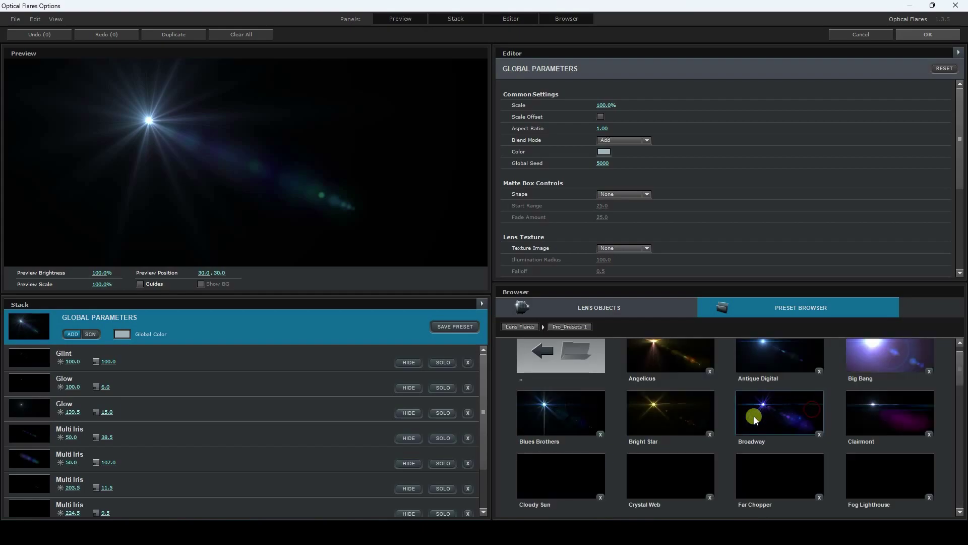
scroll(676, 421, "down", 5)
scroll(676, 421, "down", 2)
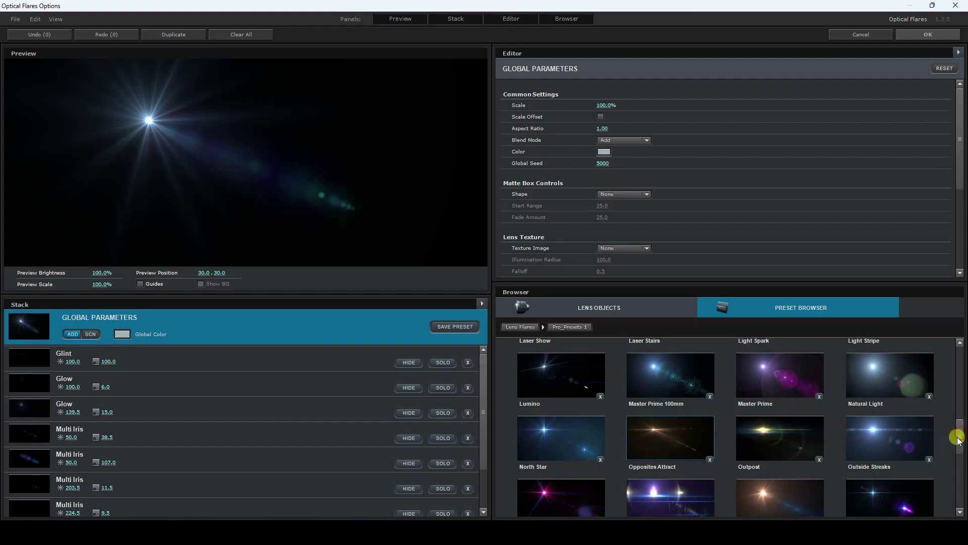
scroll(922, 436, "down", 3)
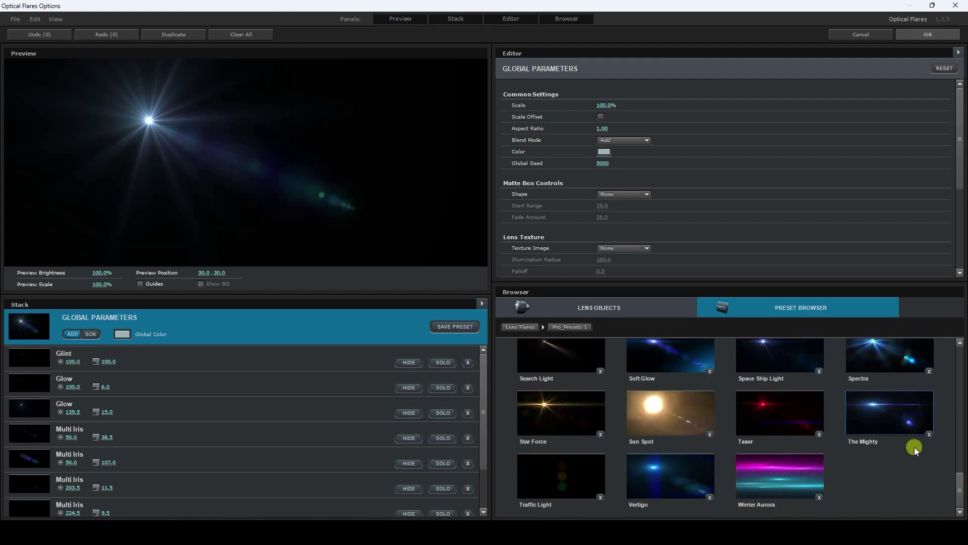
left_click(886, 417)
left_click(867, 410)
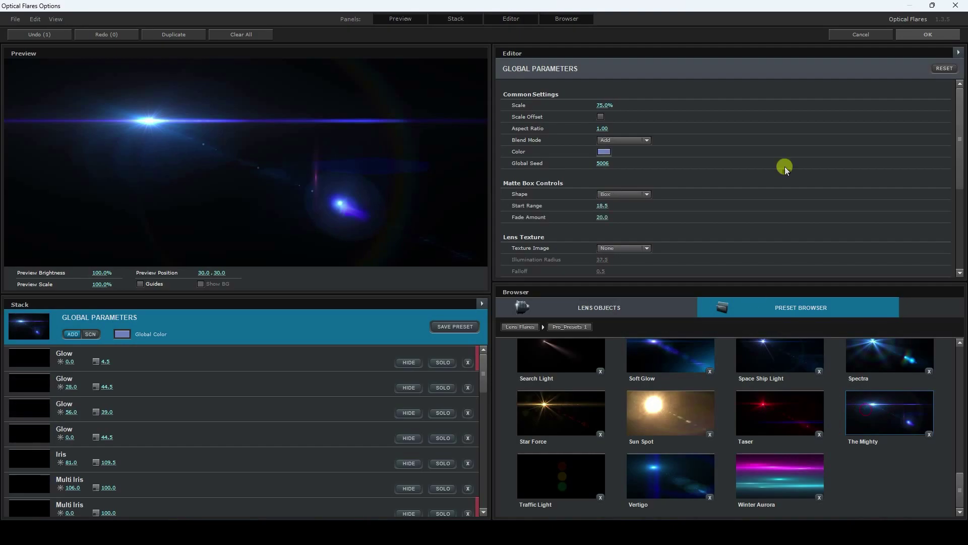
left_click(928, 35)
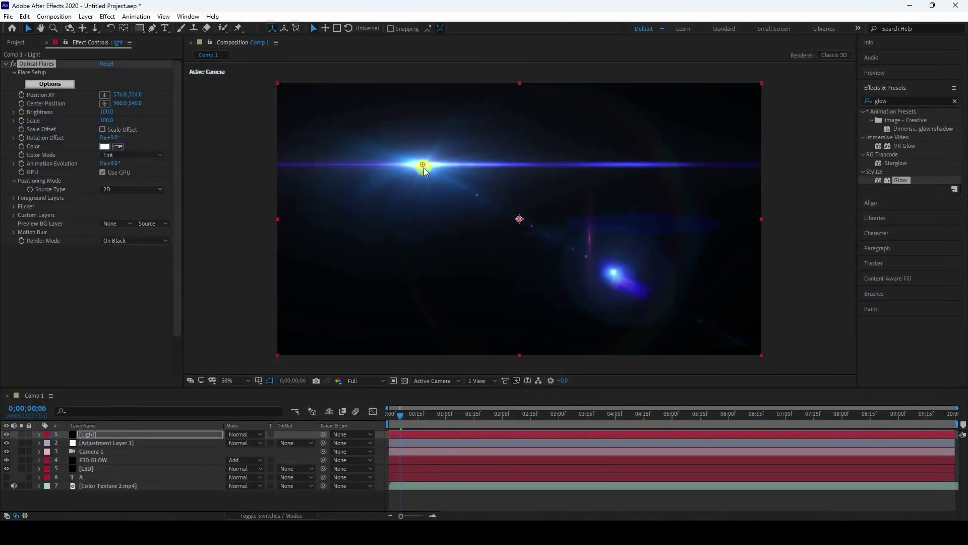
Move the flare to the top-left corner, set the Light layer to Add, and Brightness 30.
left_click_drag(424, 168, 267, 86)
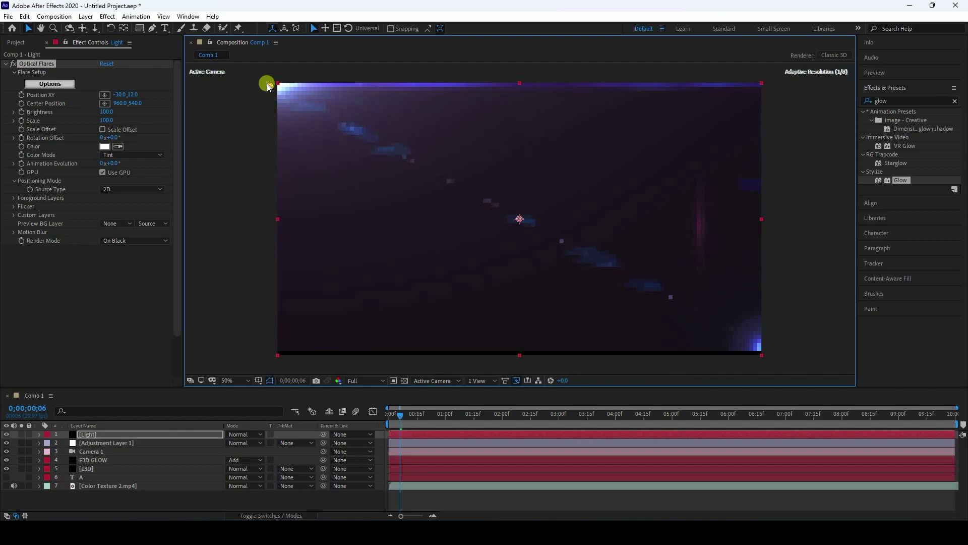
left_click(246, 434)
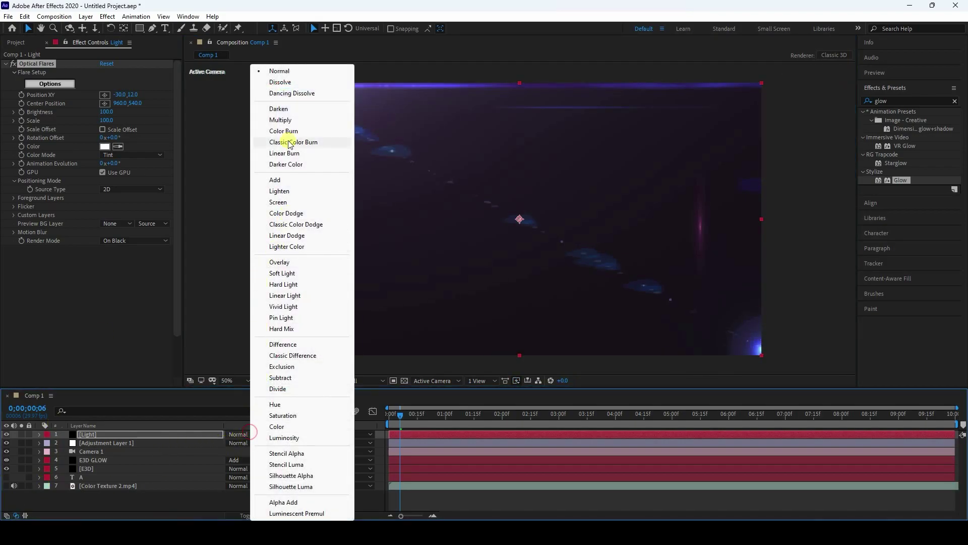
left_click(276, 181)
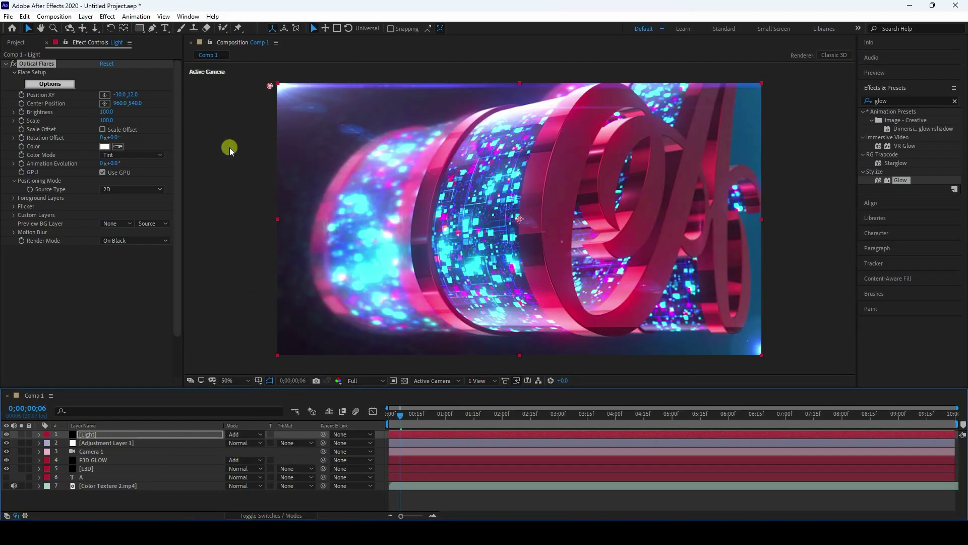
left_click(106, 112)
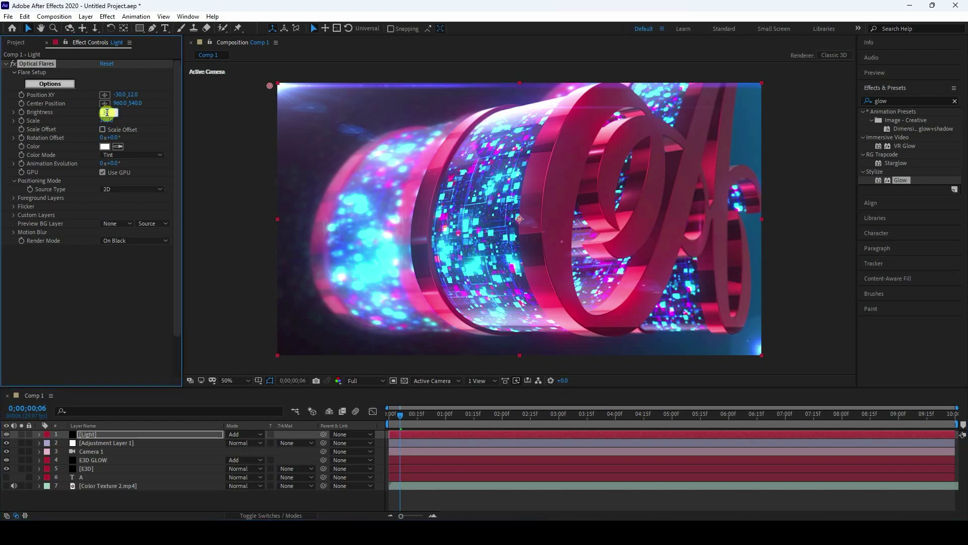
type("30")
key("Return")
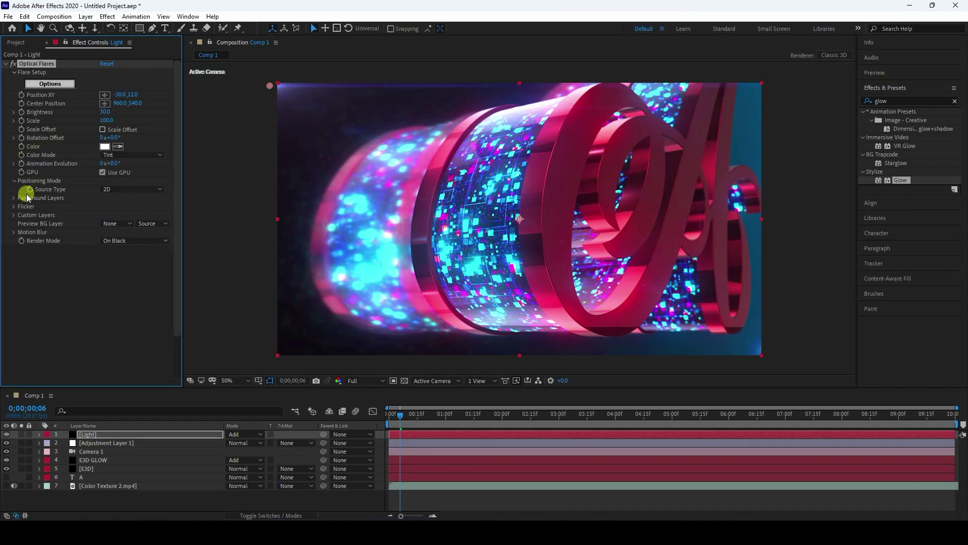
Set the flare's Flicker Speed to 20 and Flicker Amount to 20.
left_click(14, 206)
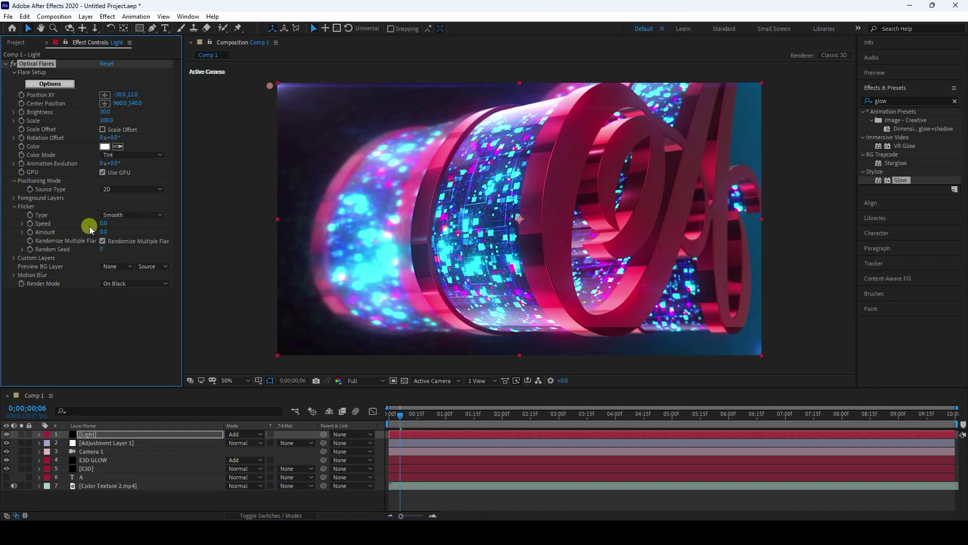
left_click_drag(104, 224, 159, 226)
left_click_drag(100, 236, 102, 232)
type("20")
key("Return")
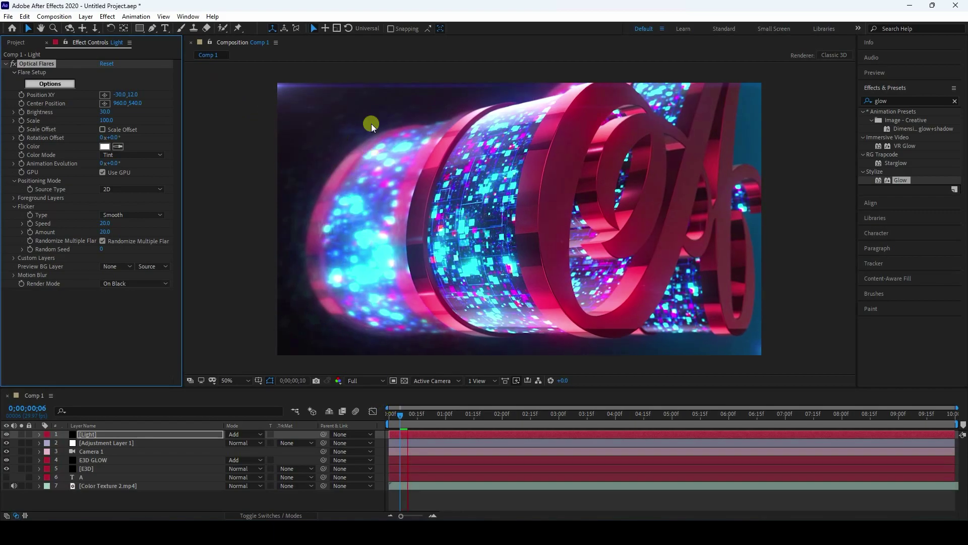
left_click(392, 411)
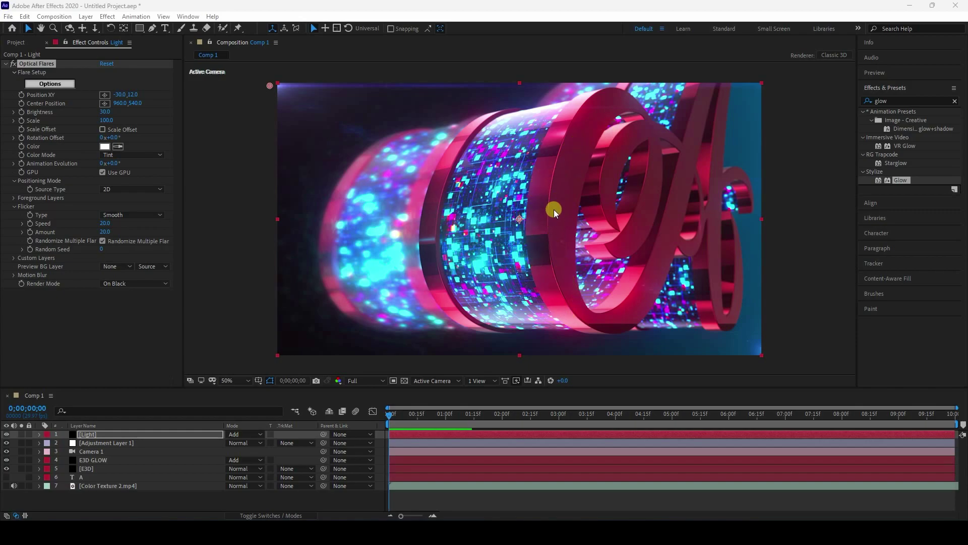
Open the E3D layer's Scene Setup and set the third extrusion model's Reflect Mode to Spherical.
left_click(93, 469)
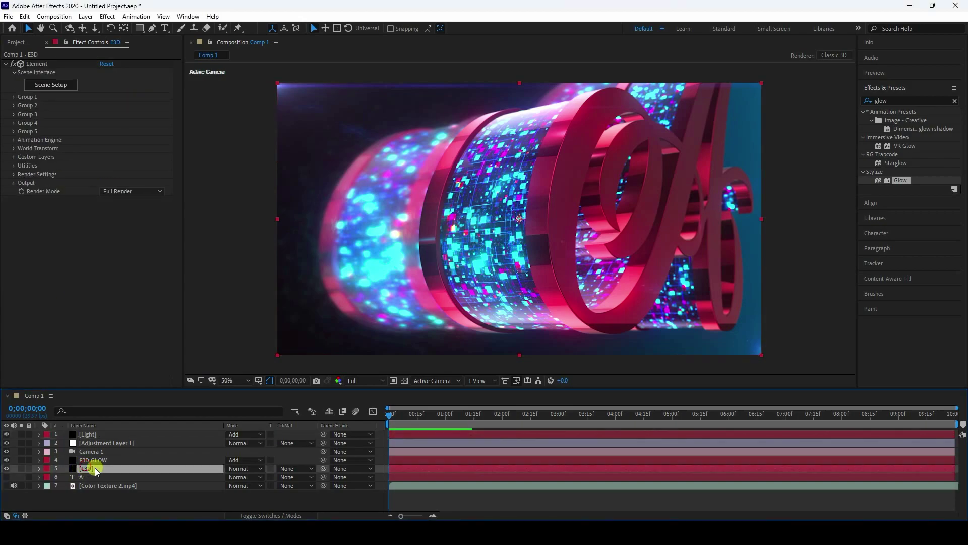
left_click(46, 86)
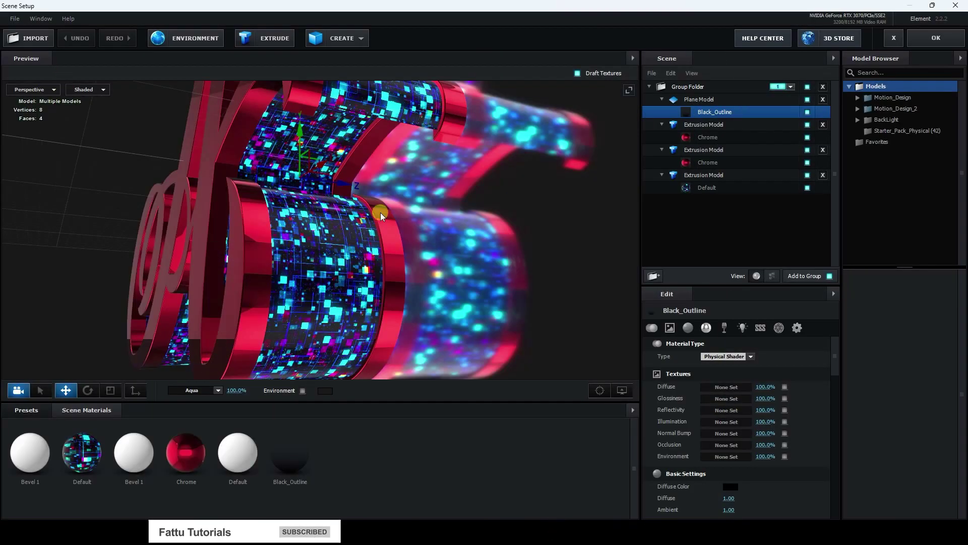
left_click(698, 176)
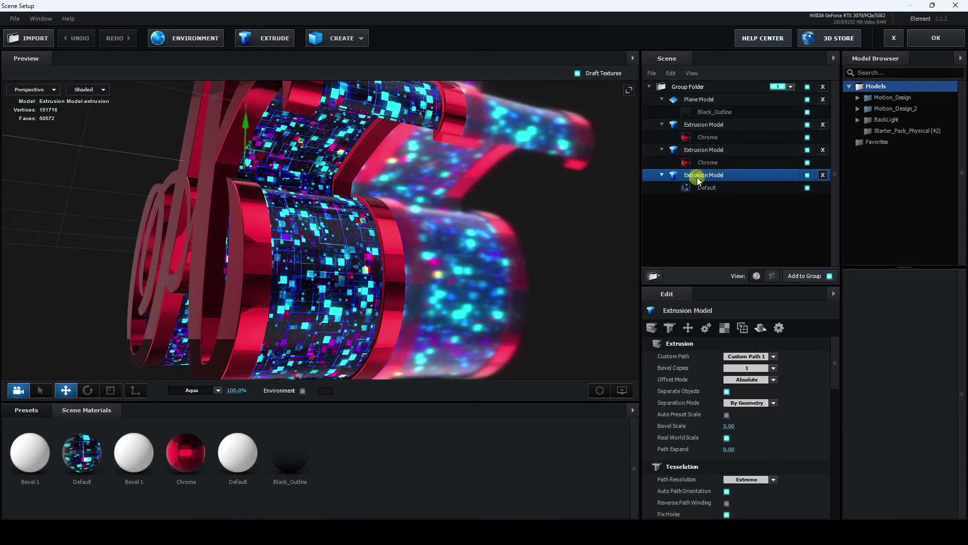
right_click(688, 173)
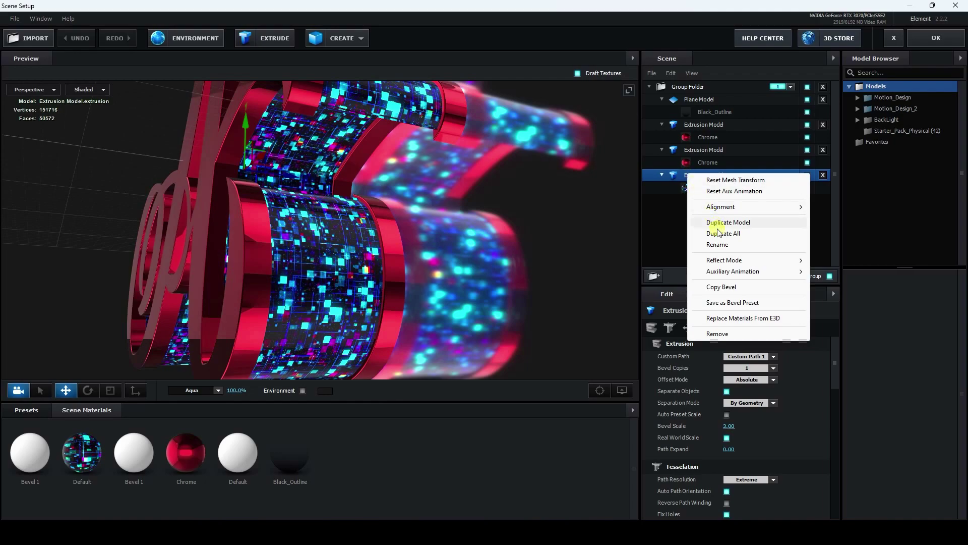
mouse_move(722, 263)
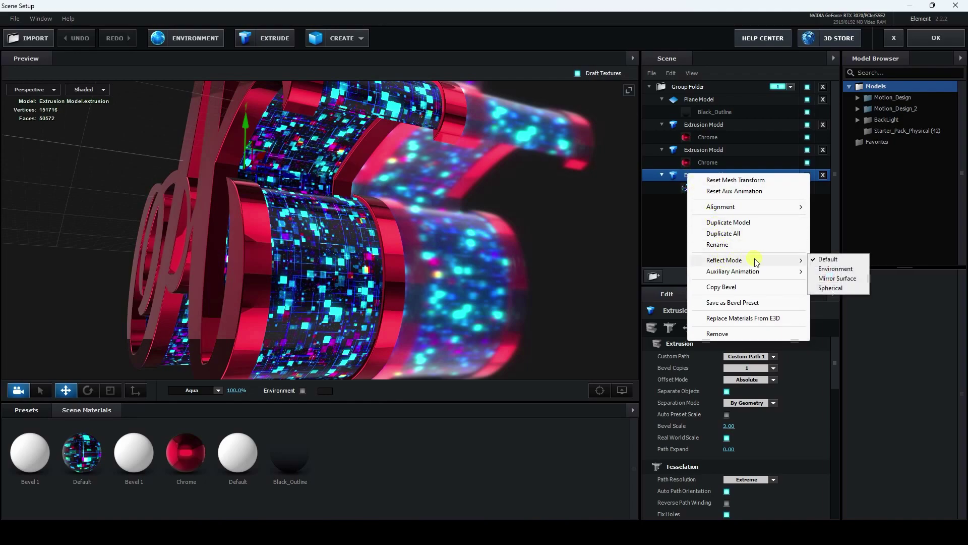
left_click(822, 287)
Set the second and first extrusion models' Reflect Mode to Spherical.
left_click(696, 148)
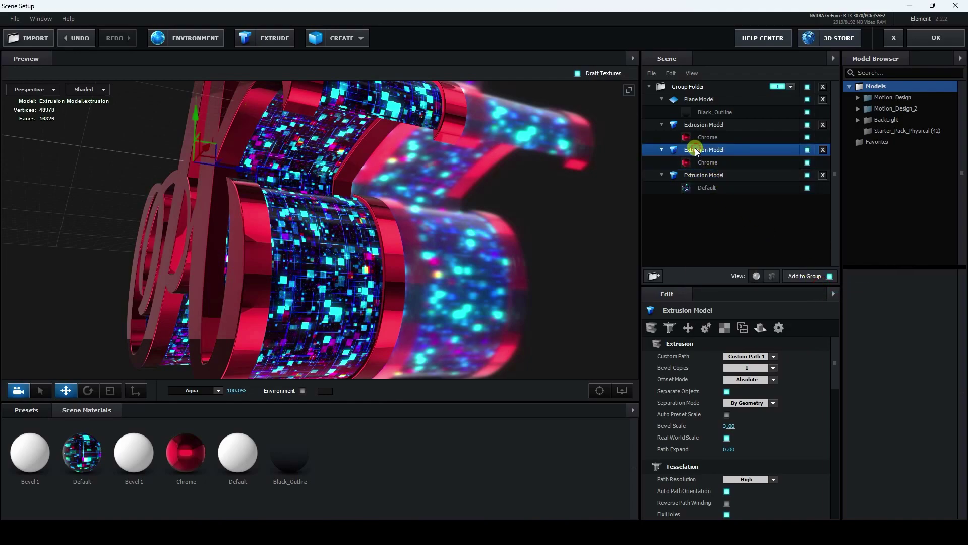
right_click(695, 147)
mouse_move(731, 236)
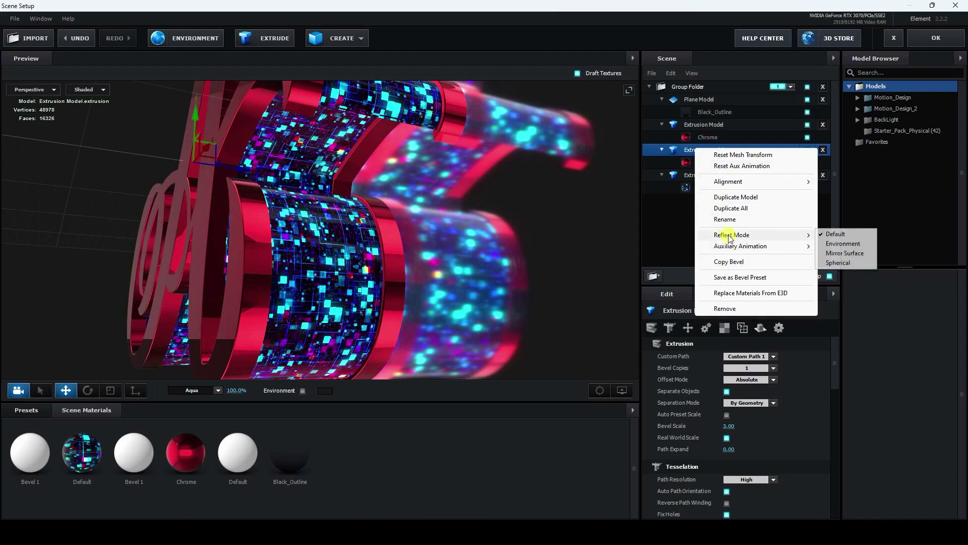
left_click(830, 262)
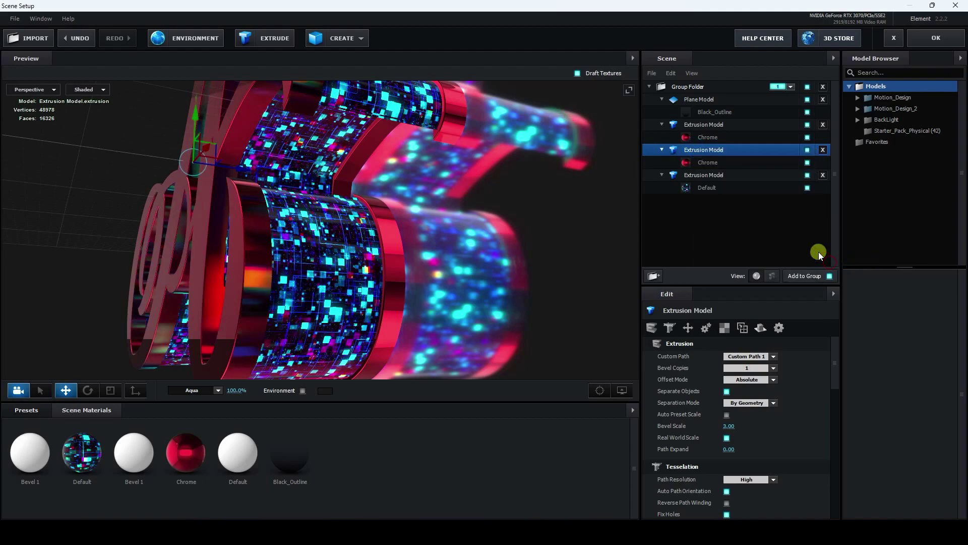
left_click(700, 123)
right_click(697, 125)
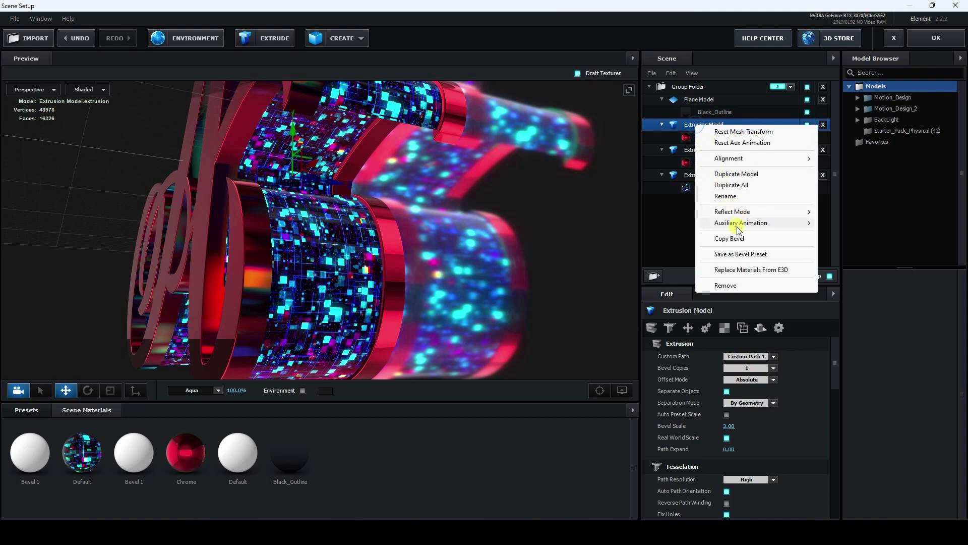
mouse_move(786, 212)
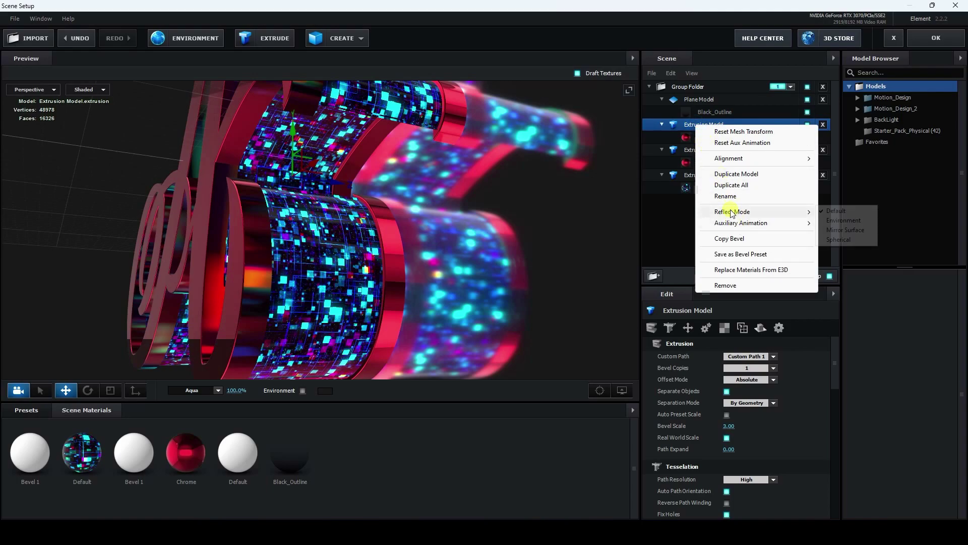
left_click(835, 240)
Orbit the preview to inspect the reflections and apply the scene changes.
left_click_drag(392, 174, 436, 189)
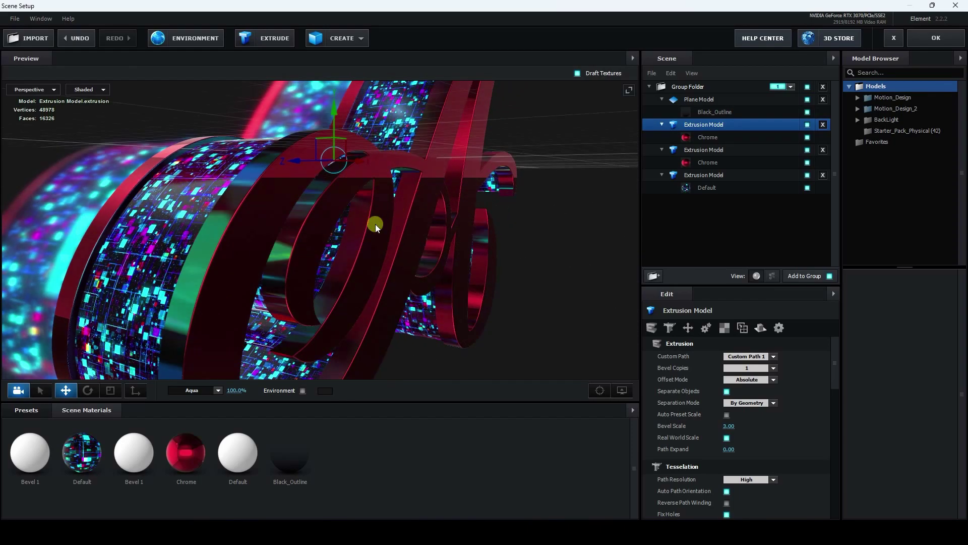
left_click_drag(375, 224, 347, 257)
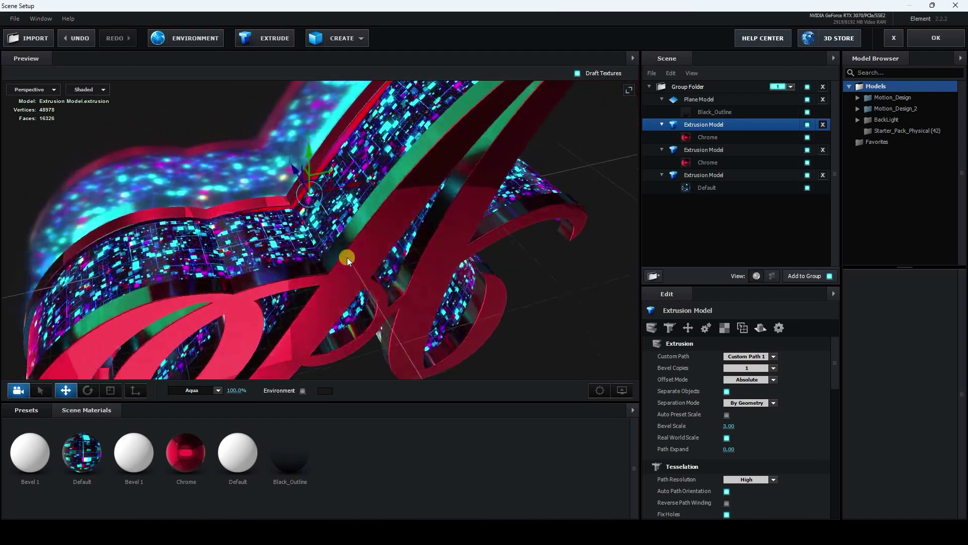
left_click(936, 38)
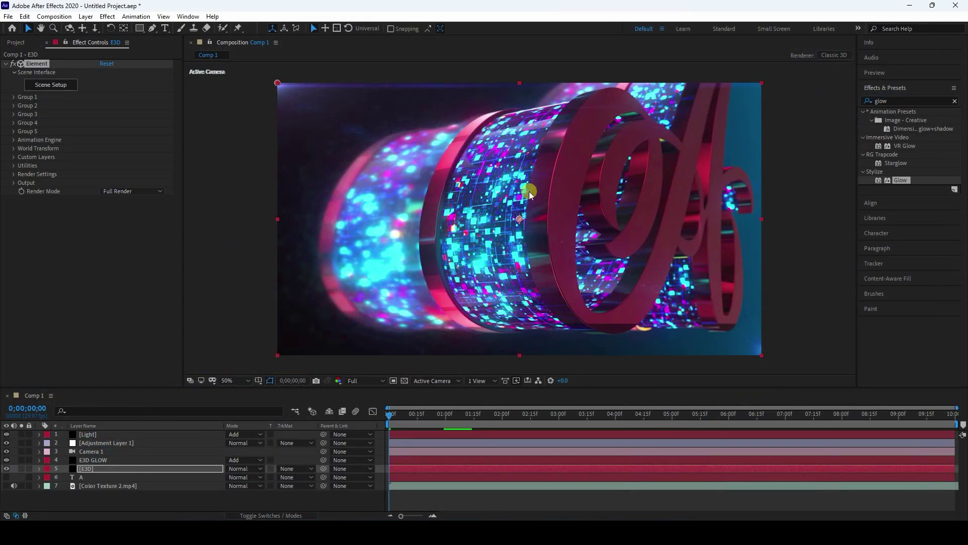
Select the E3D GLOW layer and launch its Element Scene Setup.
left_click(93, 459)
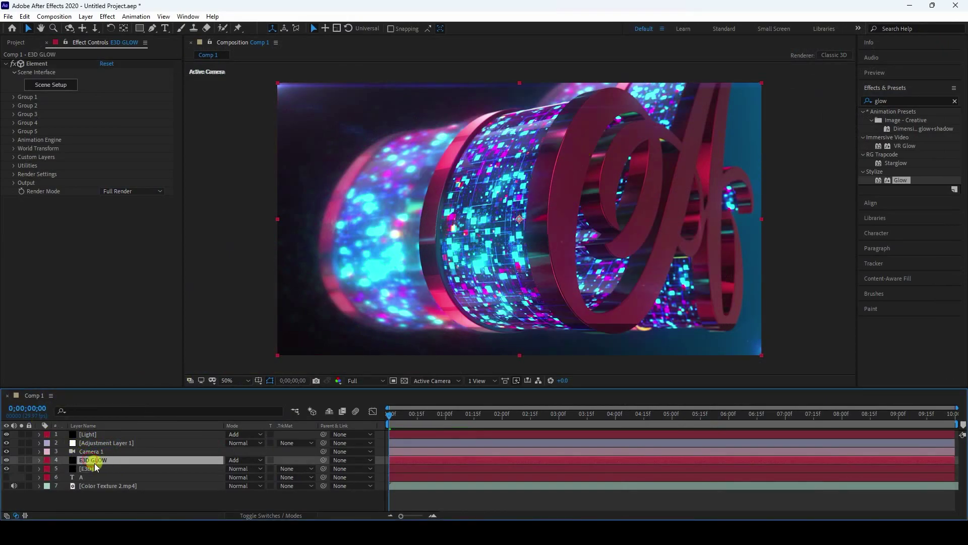
left_click(40, 85)
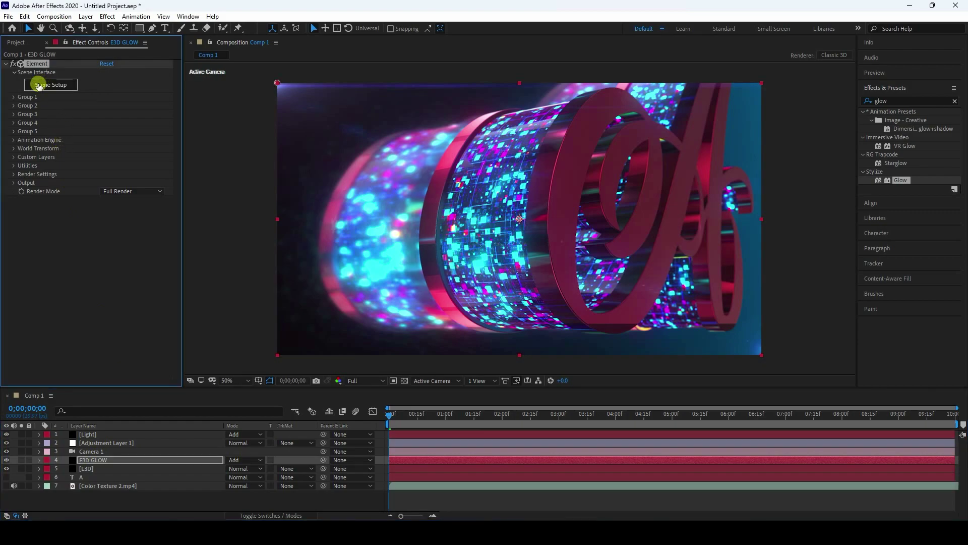
left_click(42, 85)
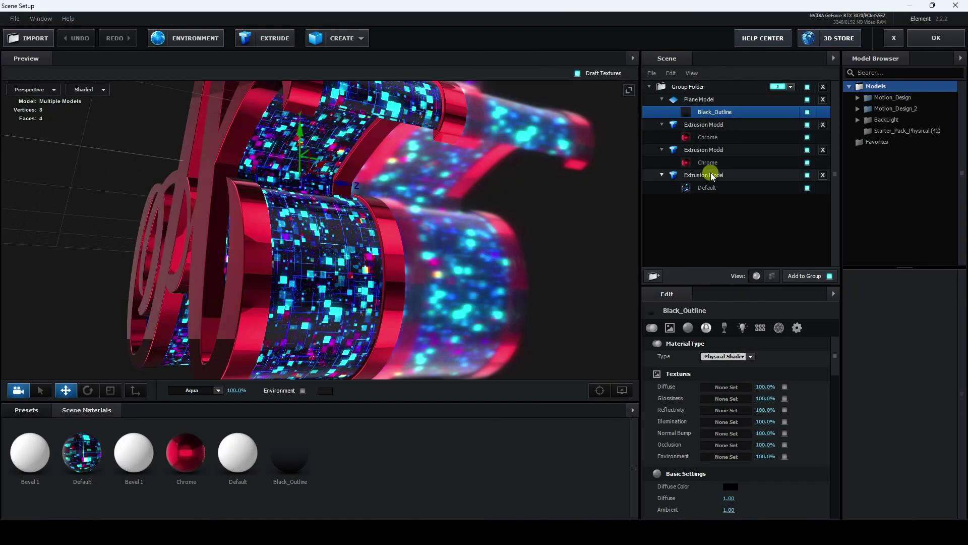
Set Reflect Mode to Spherical on the three E3D GLOW extrusion models and apply the changes.
left_click(706, 174)
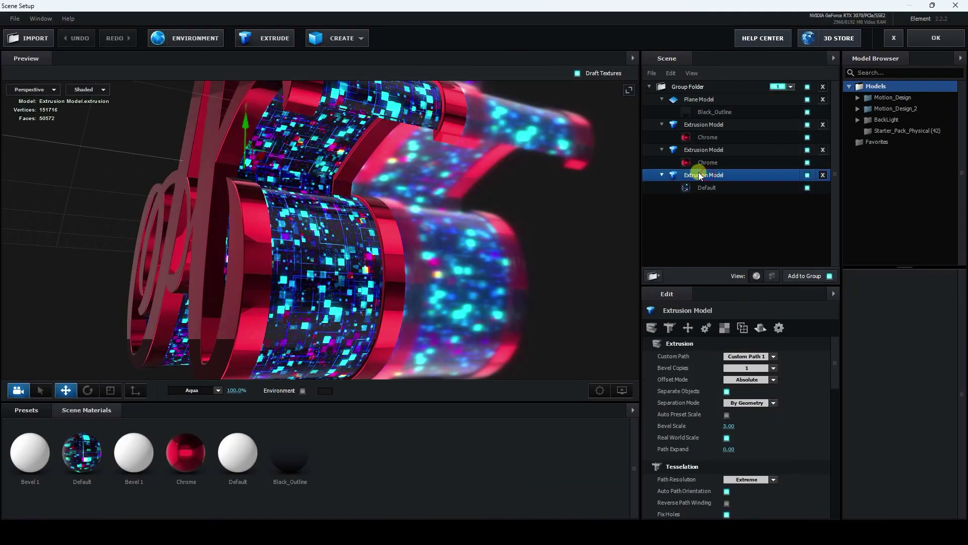
right_click(694, 173)
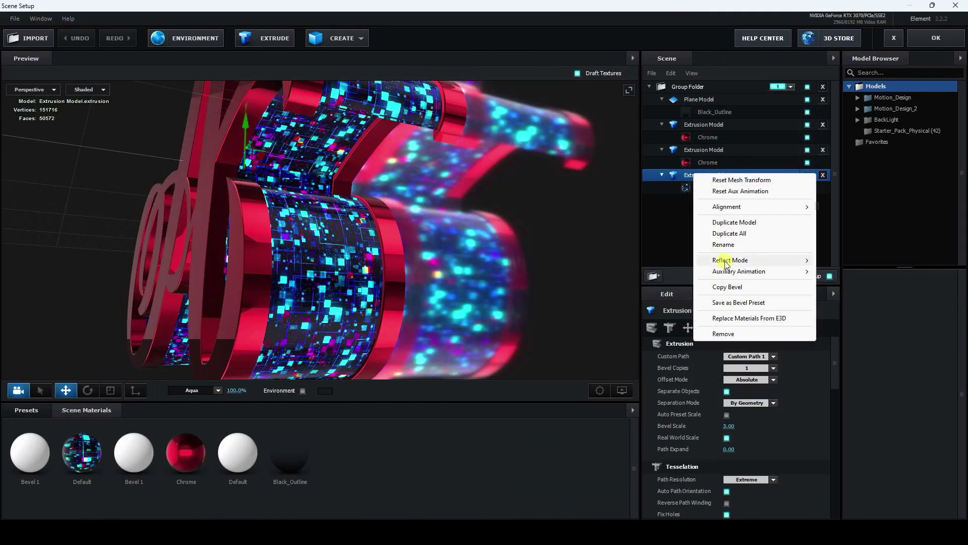
mouse_move(726, 260)
left_click(839, 289)
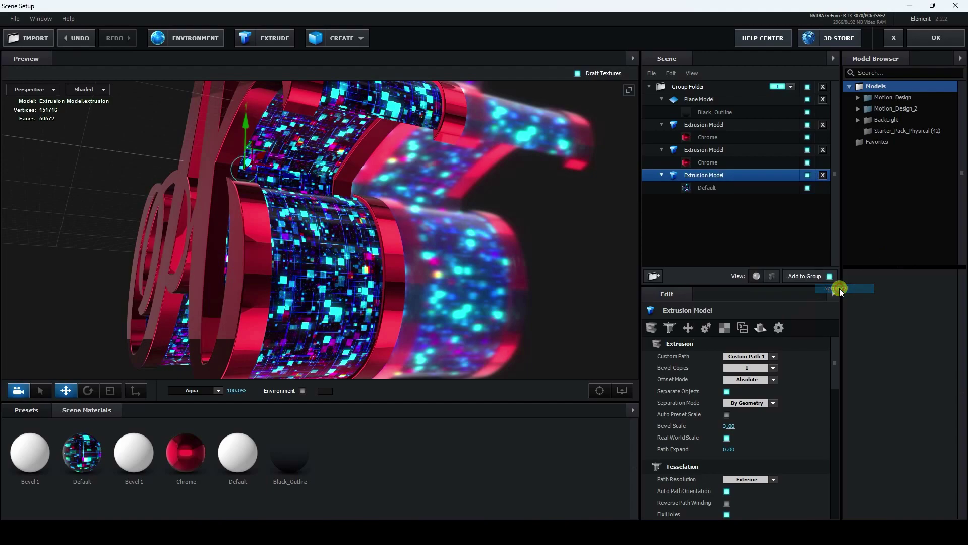
right_click(704, 149)
mouse_move(746, 237)
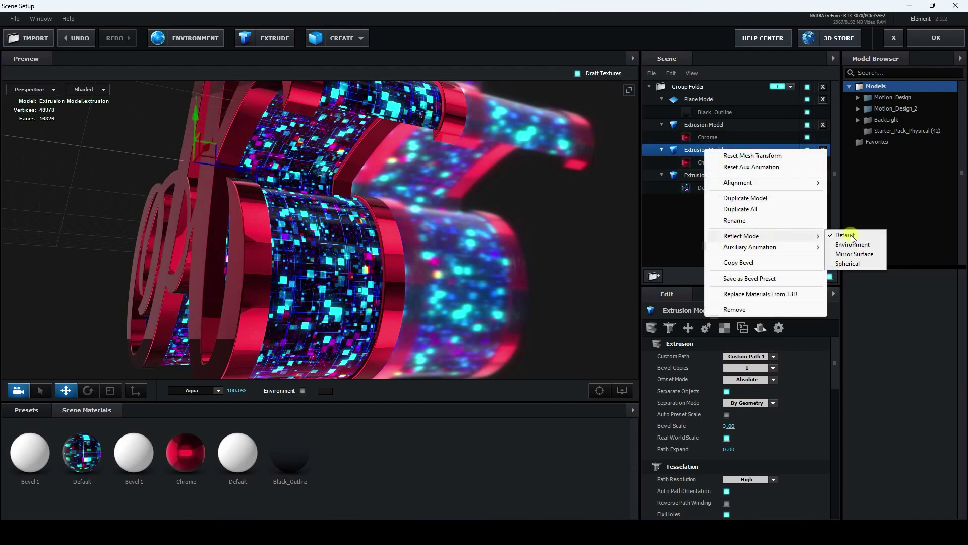
left_click(847, 263)
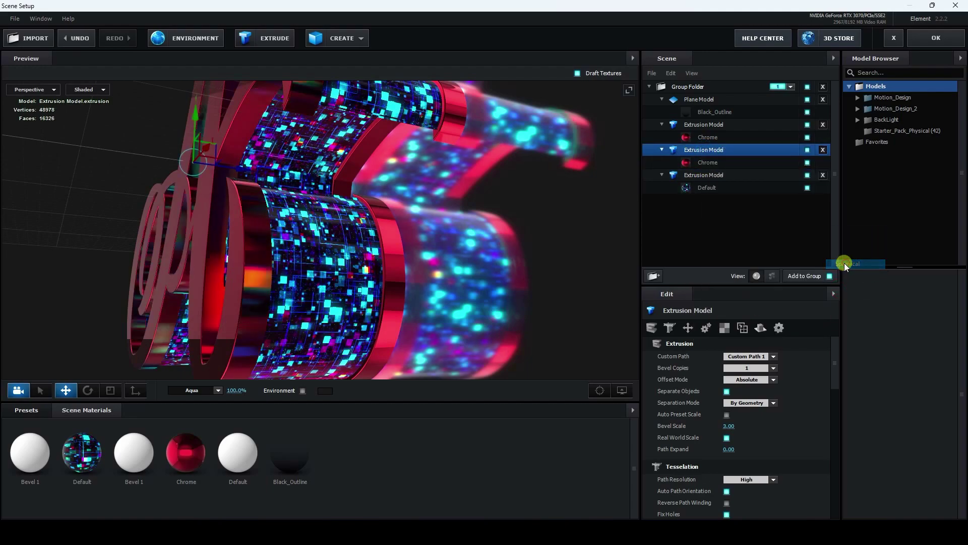
right_click(712, 125)
mouse_move(744, 217)
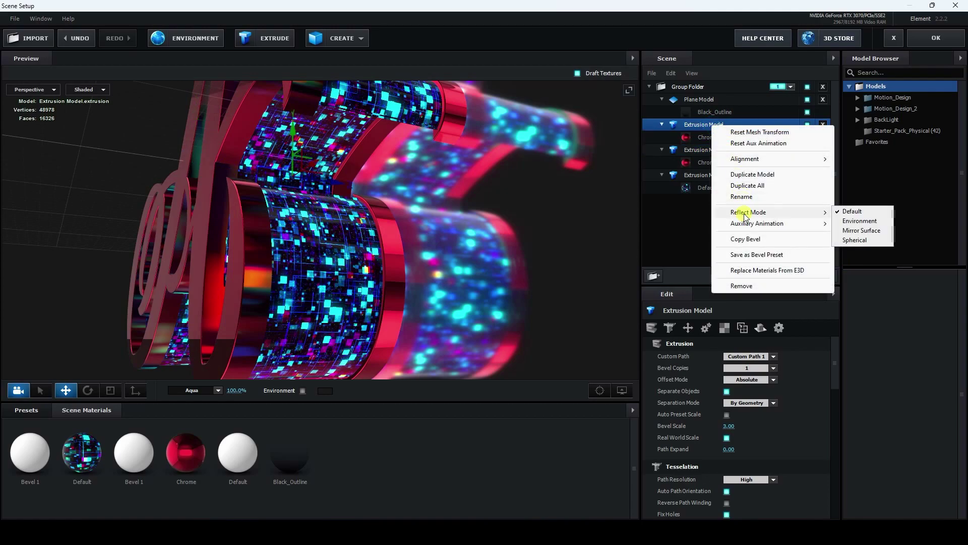
left_click(852, 239)
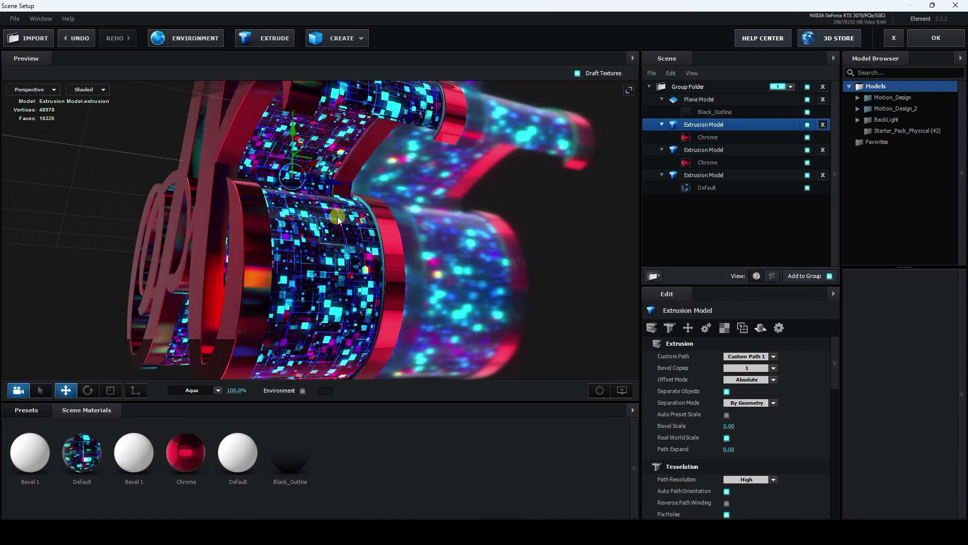
left_click_drag(337, 217, 864, 78)
left_click(931, 40)
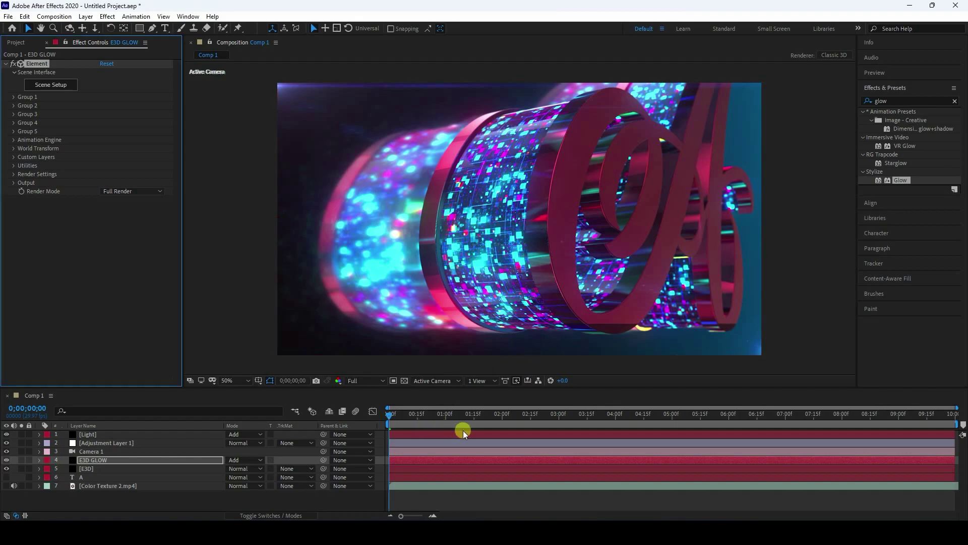
Play the composition from the start to review the spherical reflections.
key("space")
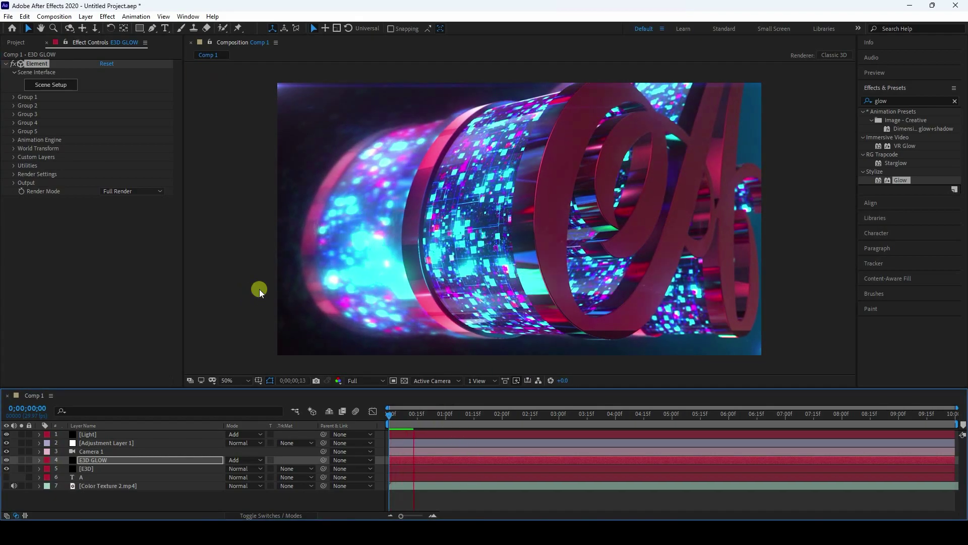